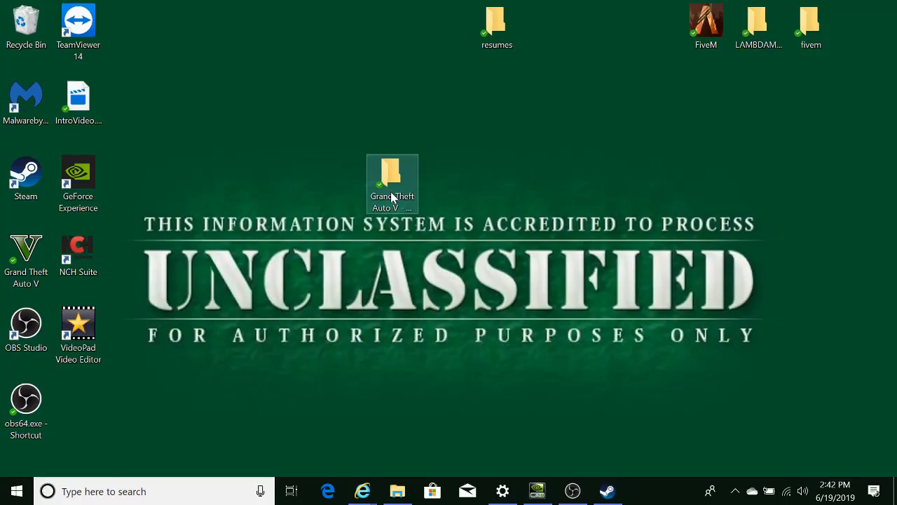
Open the Grand Theft Auto V folder shortcut on the desktop, look through the game files, and minimize the window
double_click(391, 197)
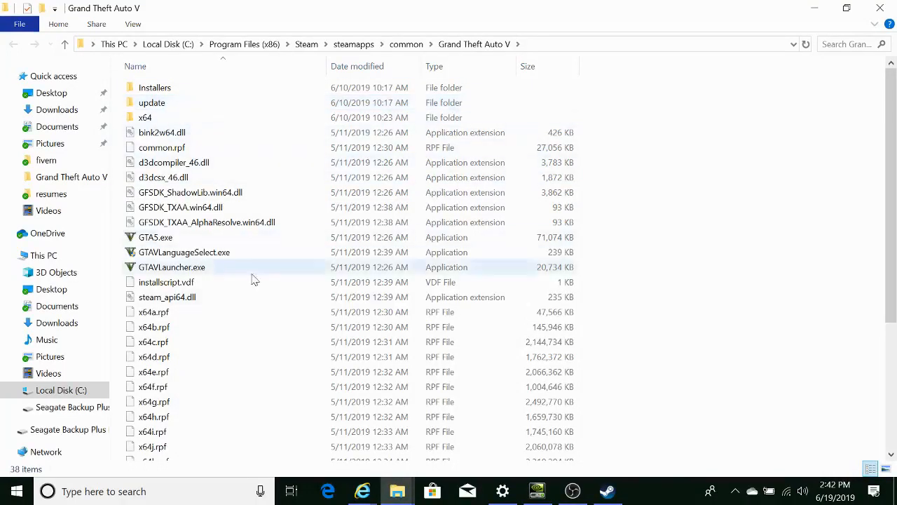
scroll(228, 309, "down", 2)
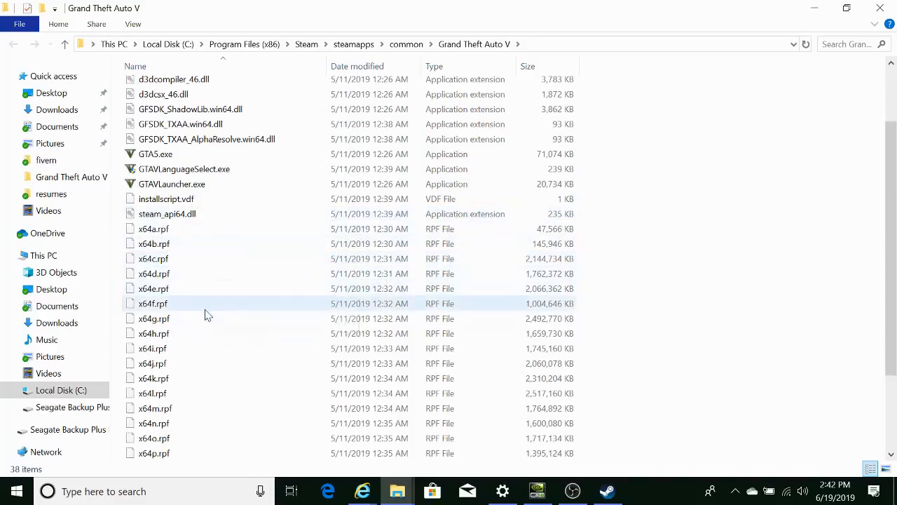
scroll(316, 243, "up", 2)
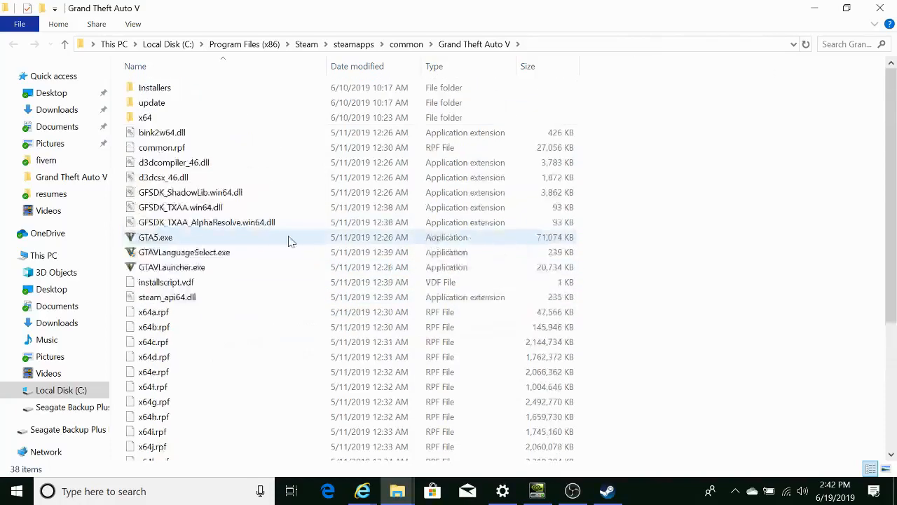
scroll(297, 236, "down", 4)
scroll(357, 272, "up", 4)
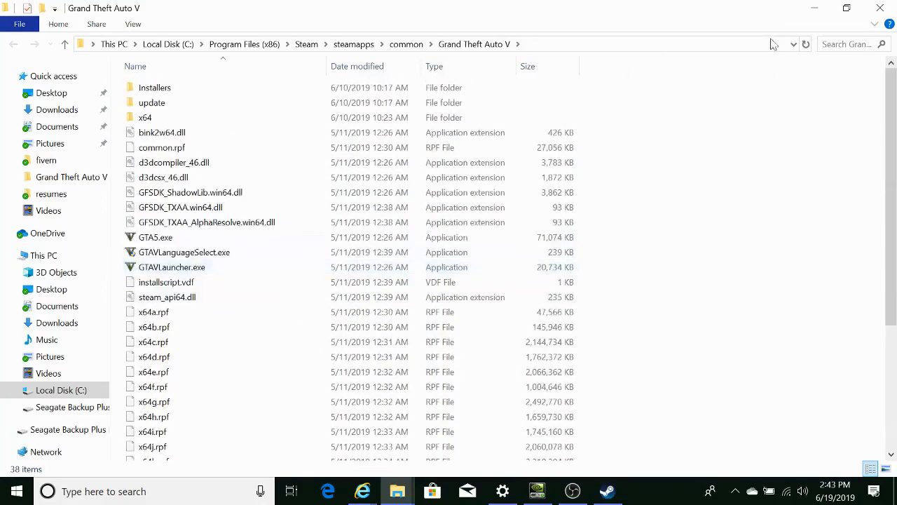
left_click(814, 8)
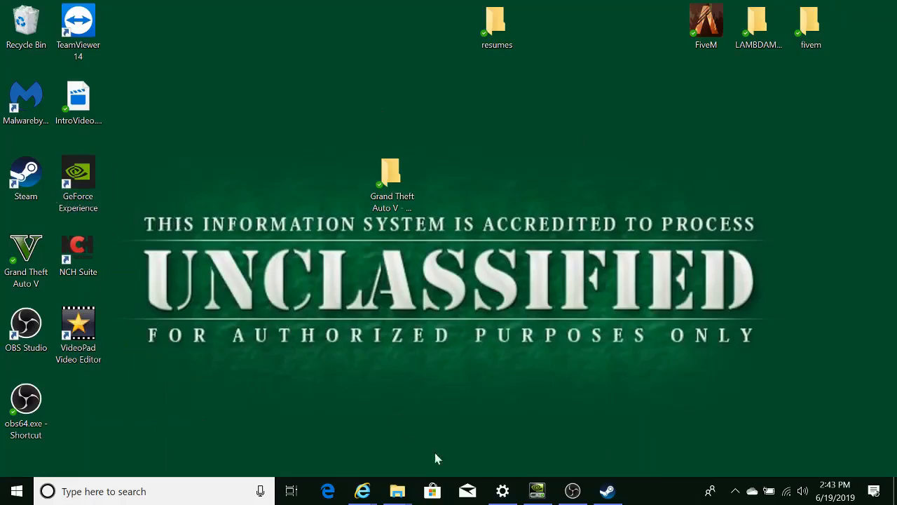
Switch to Steam and browse the local files of Grand Theft Auto V from the game's properties
left_click(608, 491)
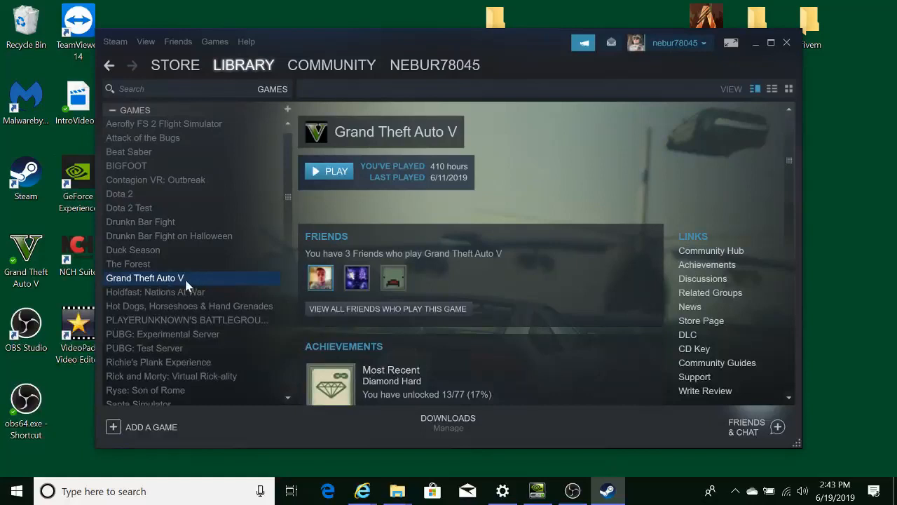
left_click(756, 42)
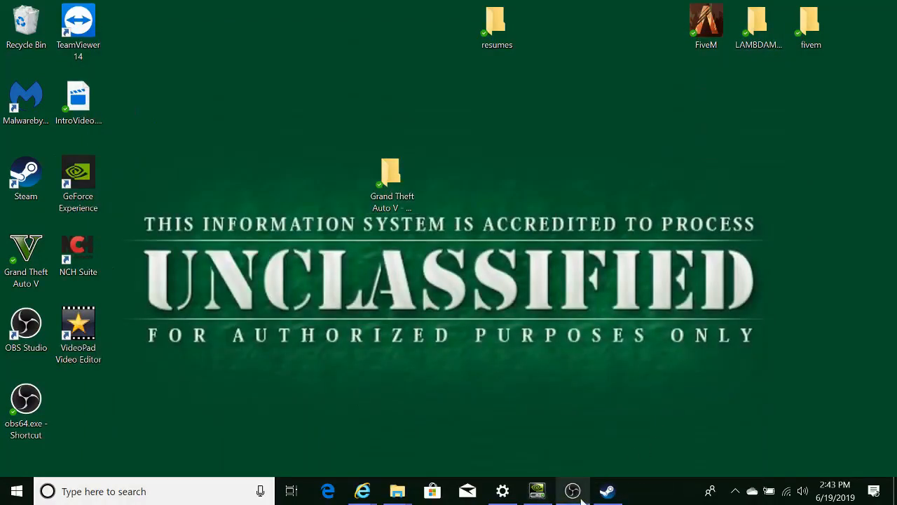
left_click(608, 492)
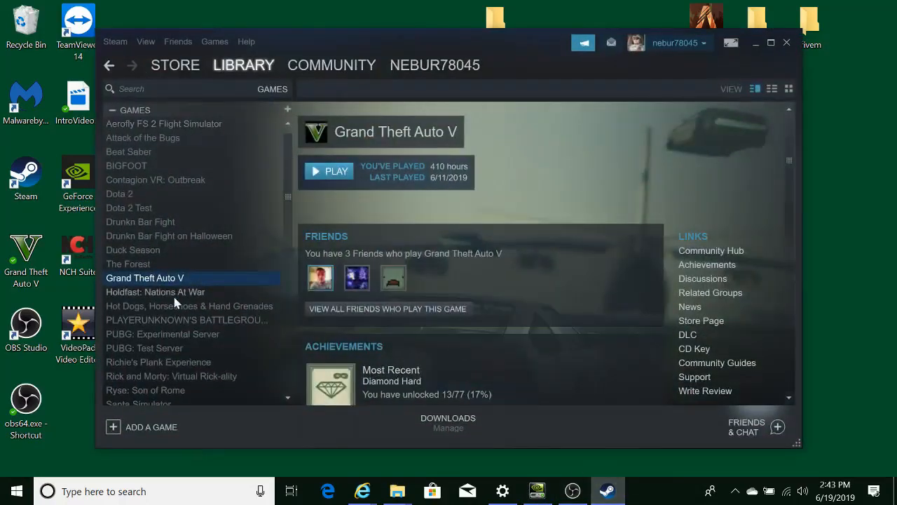
right_click(158, 279)
left_click(175, 263)
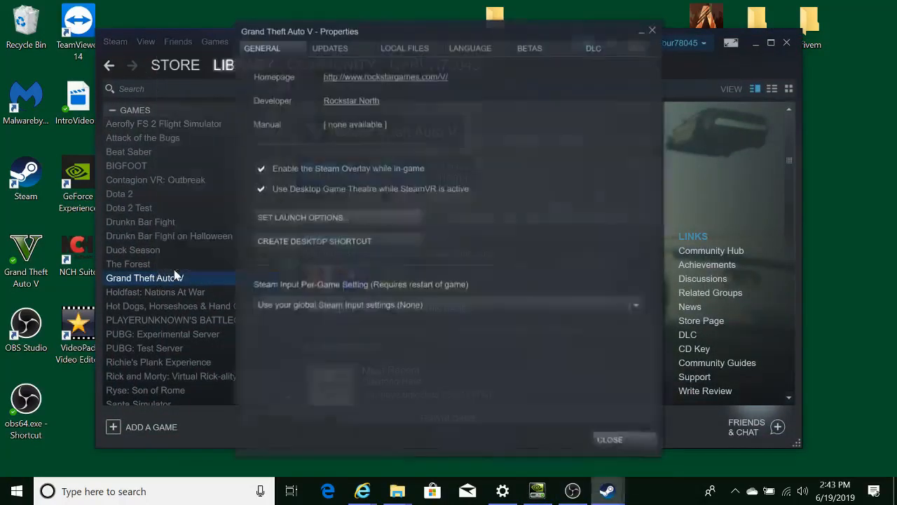
left_click(398, 50)
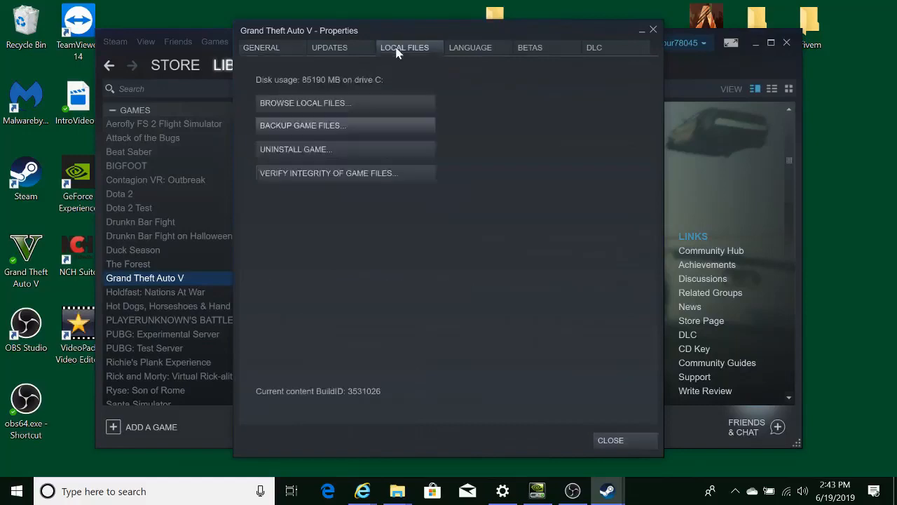
left_click(318, 105)
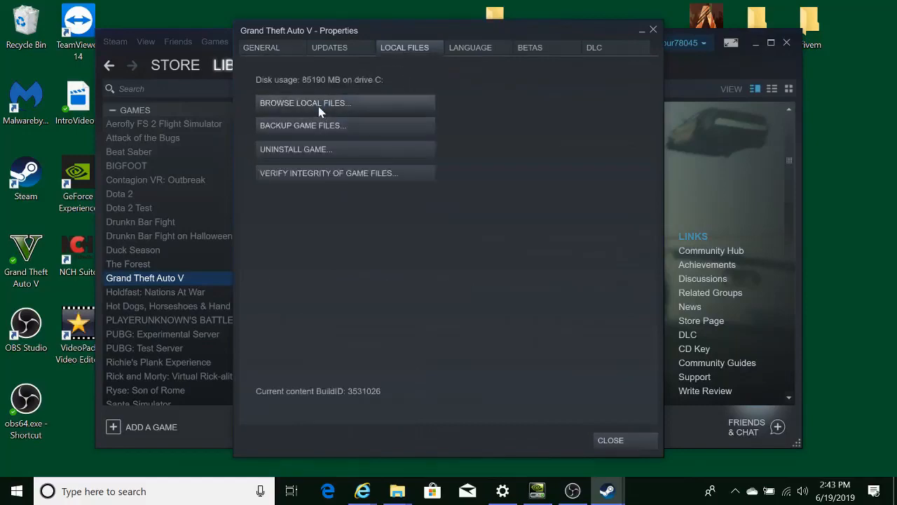
left_click(494, 81)
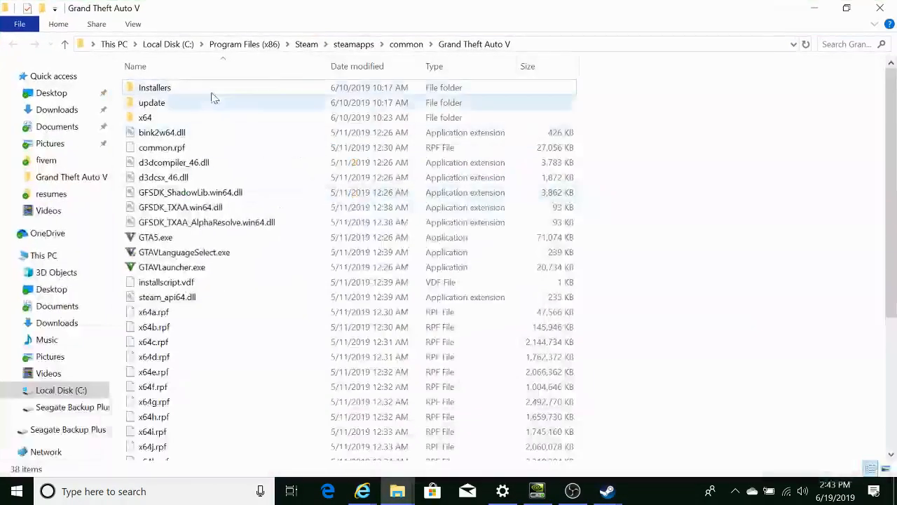
Go up to the common folder, show the Send to destinations for the Grand Theft Auto V folder, and close the window
left_click(411, 44)
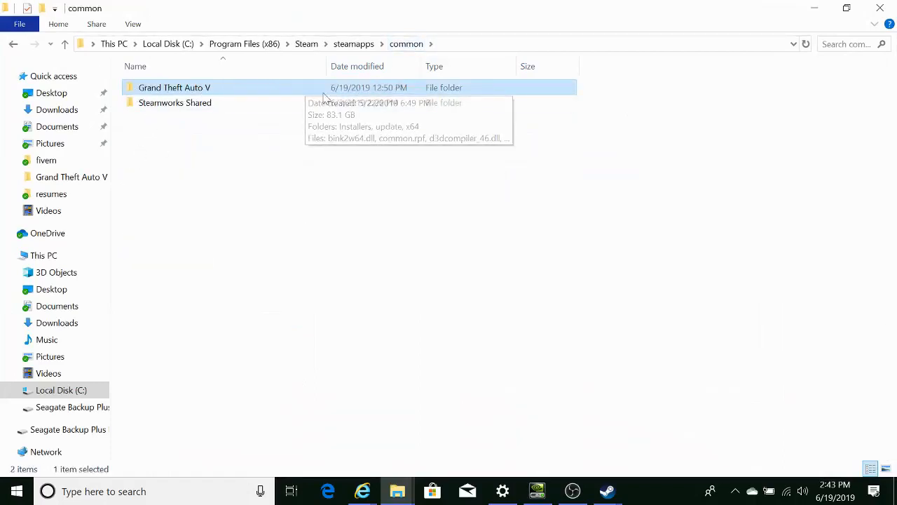
mouse_move(227, 94)
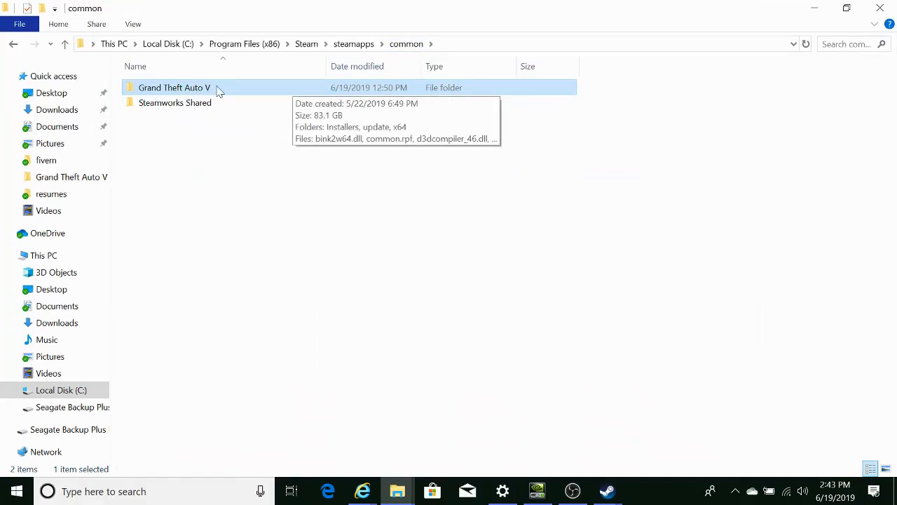
right_click(216, 91)
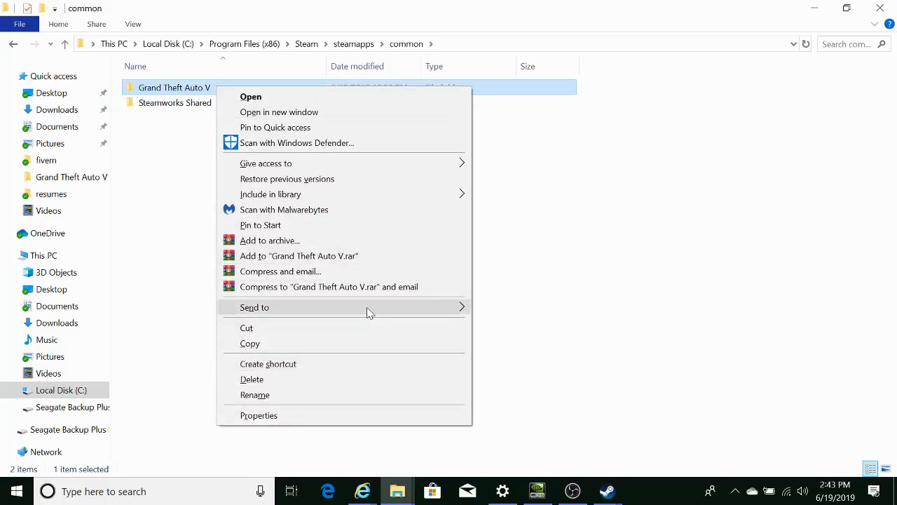
mouse_move(371, 310)
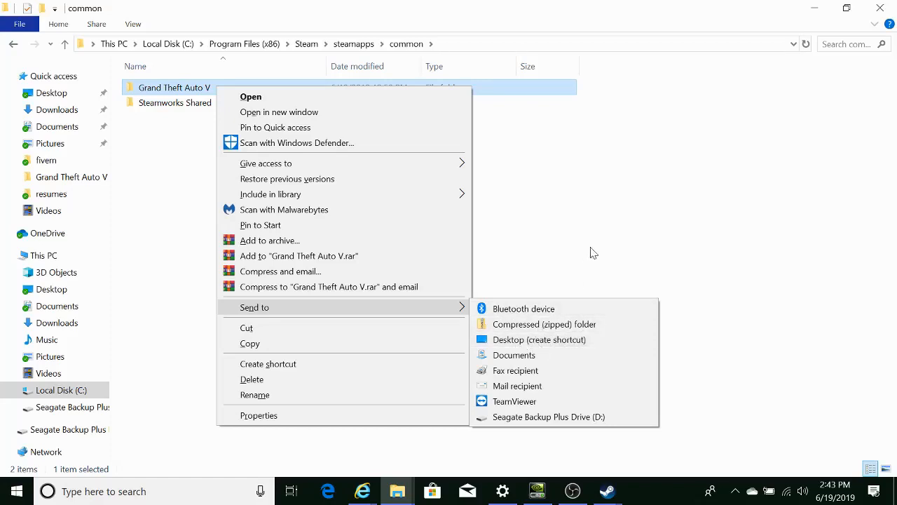
left_click(880, 11)
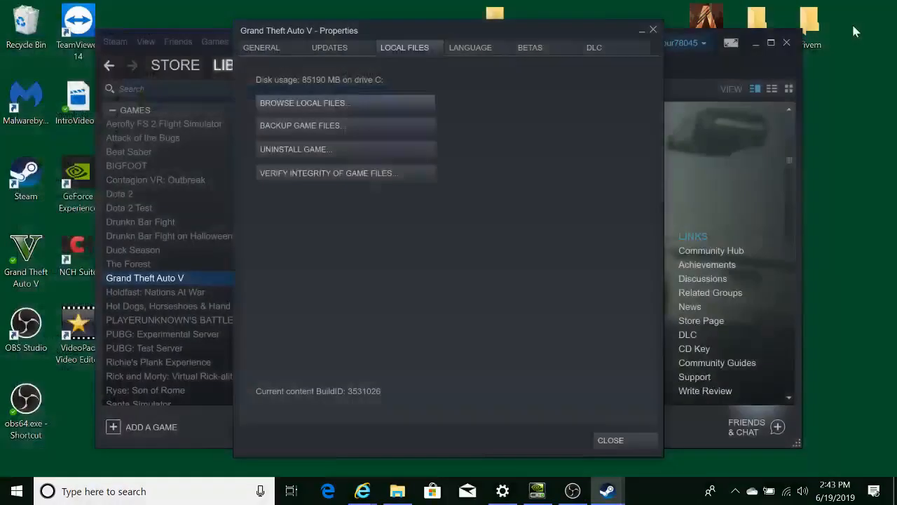
Clear the Steam windows off the desktop and move the Grand Theft Auto V folder shortcut up and to the left
left_click(651, 32)
left_click(755, 40)
left_click_drag(390, 175, 341, 100)
Review the game files again through the moved Grand Theft Auto V shortcut, and minimize the folder window
double_click(342, 112)
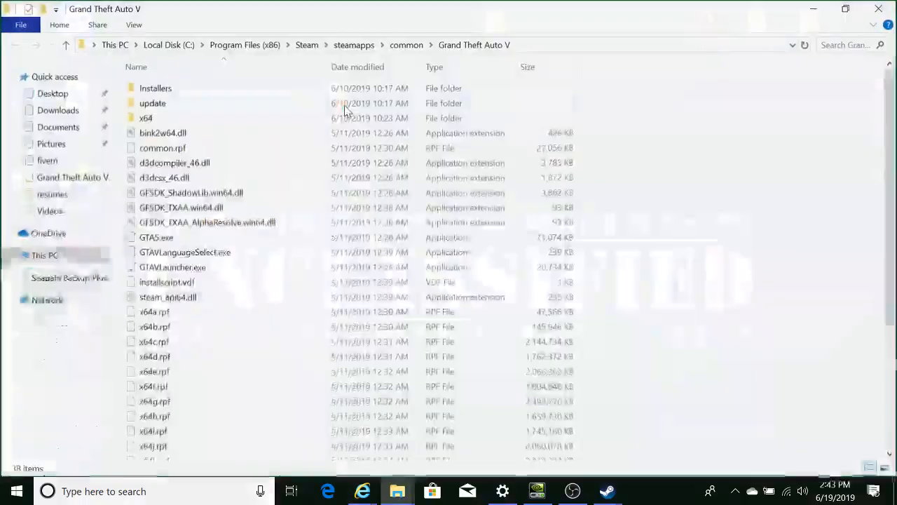
scroll(239, 203, "down", 4)
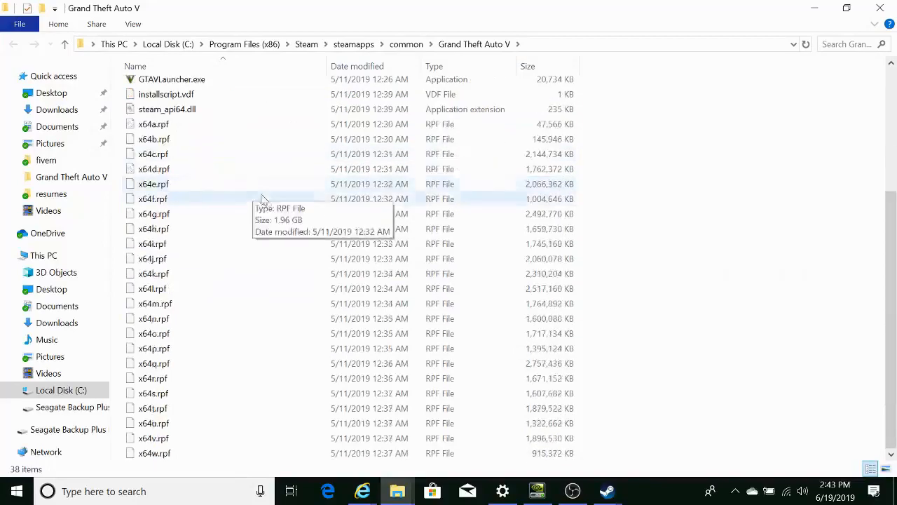
scroll(410, 211, "up", 4)
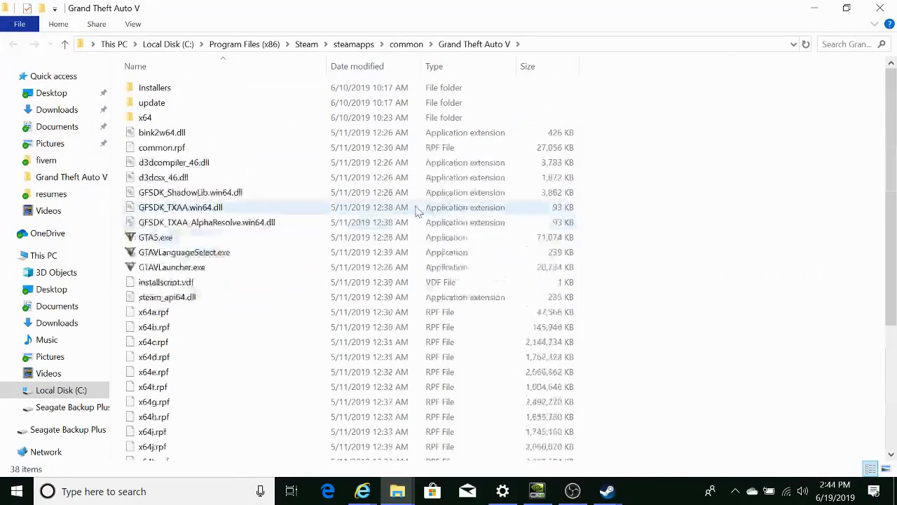
left_click(815, 8)
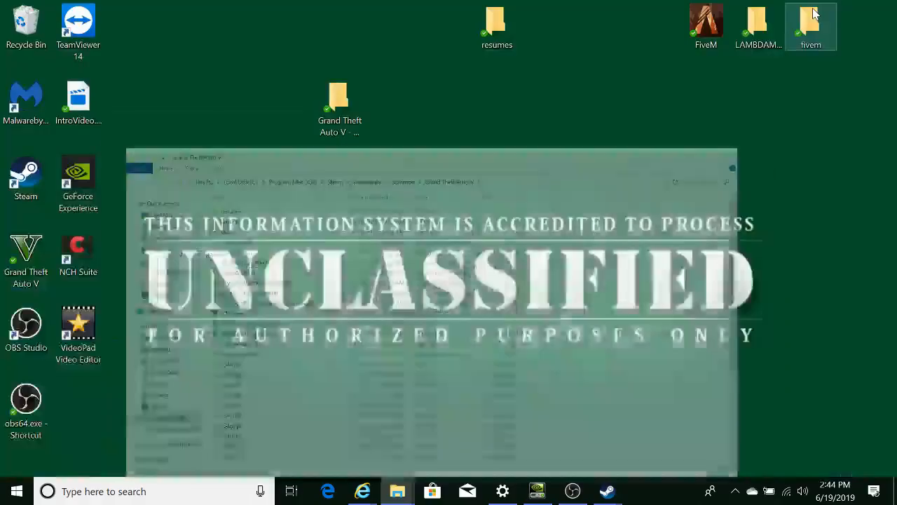
Create a new folder named "gtav backup" on the desktop
right_click(487, 174)
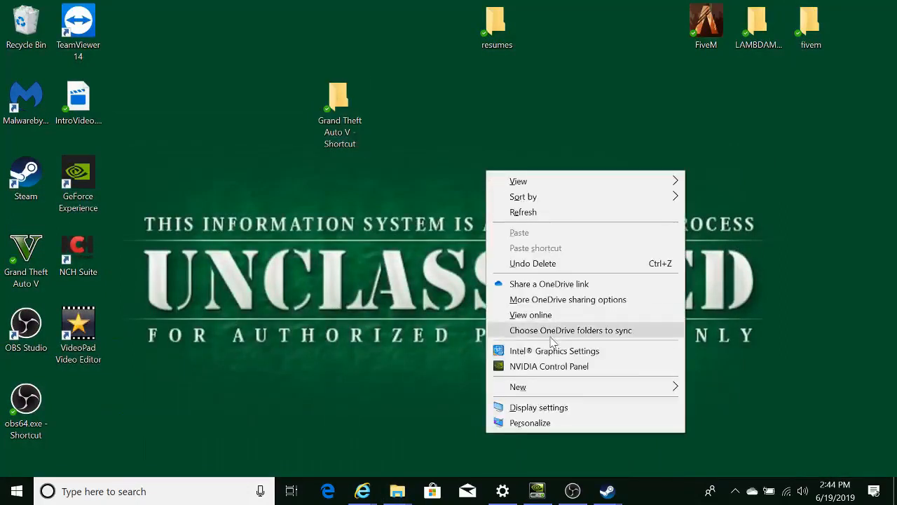
mouse_move(542, 390)
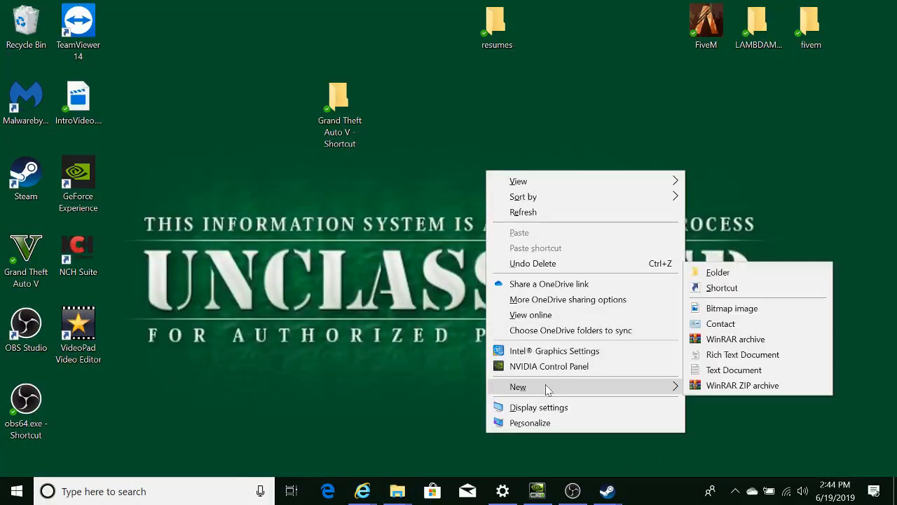
left_click(719, 272)
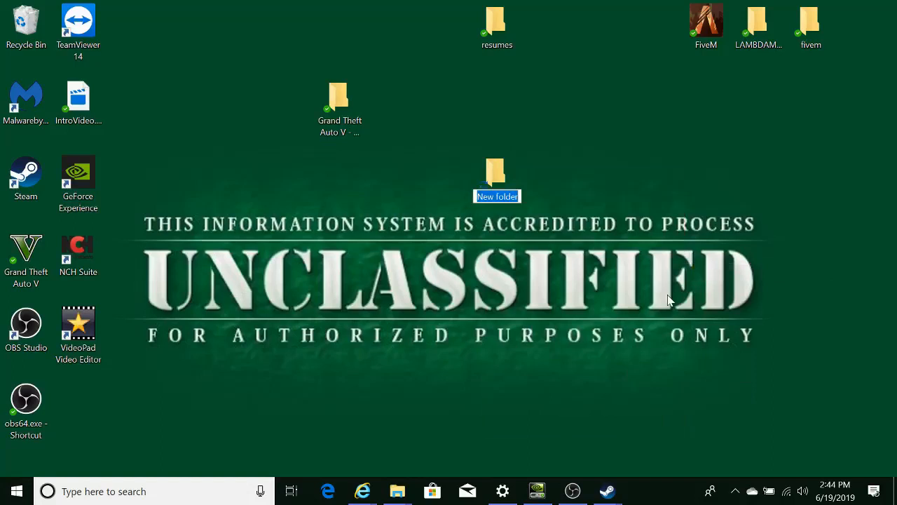
type("gtav")
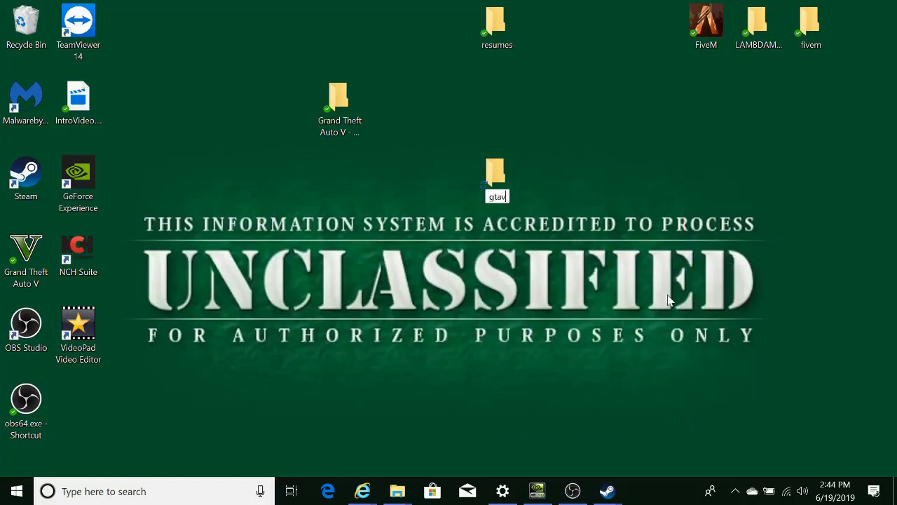
type(" backup")
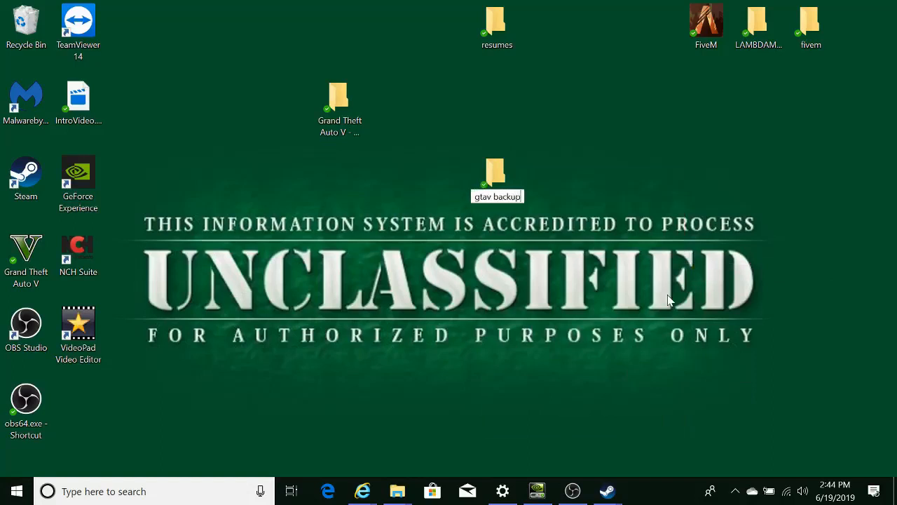
key("Return")
Open the gtav backup and Grand Theft Auto V folders in reduced windows side by side, widening the game folder's window
double_click(498, 184)
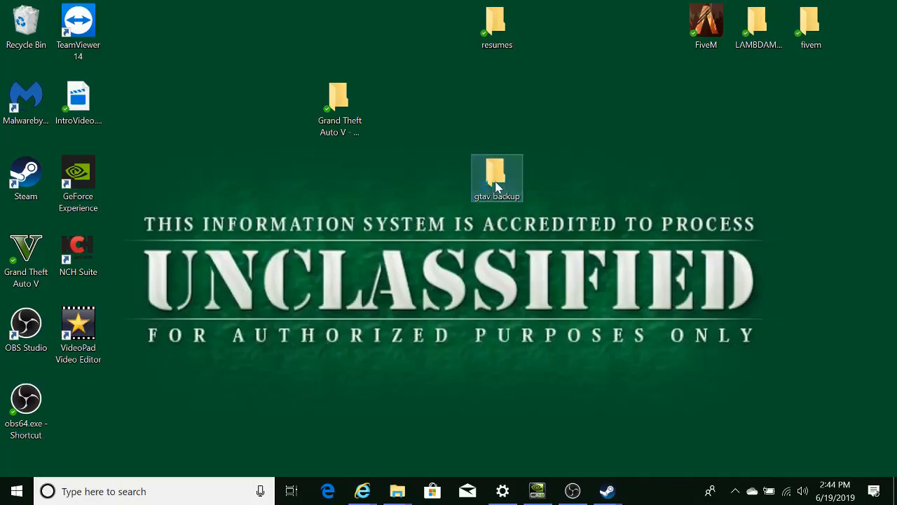
left_click(847, 8)
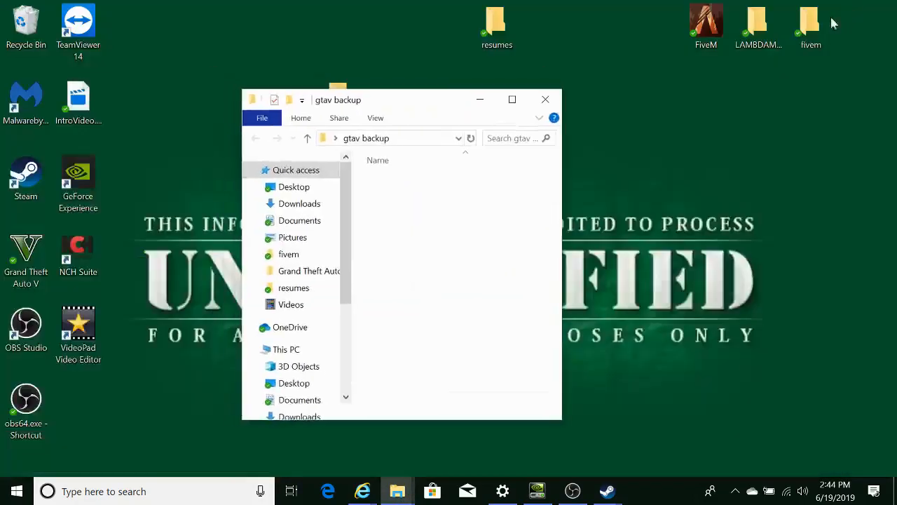
left_click_drag(397, 104, 657, 101)
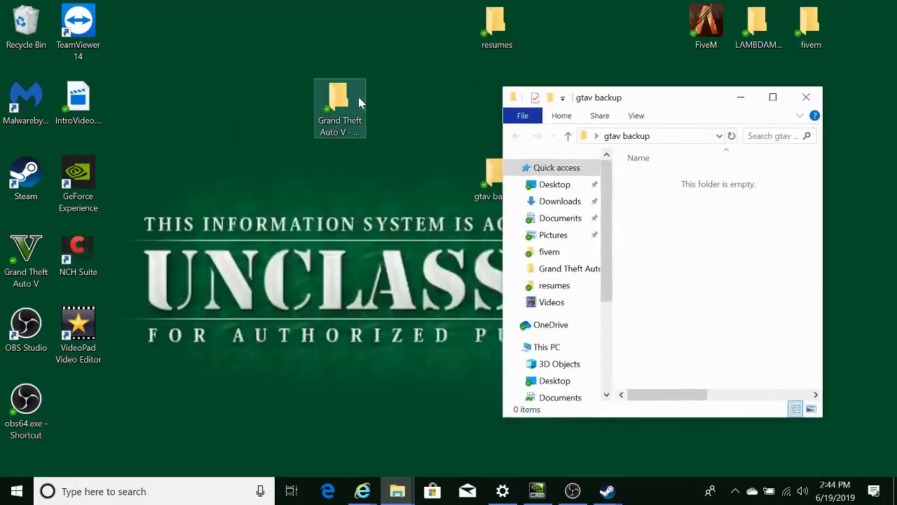
double_click(349, 105)
left_click_drag(395, 88, 282, 91)
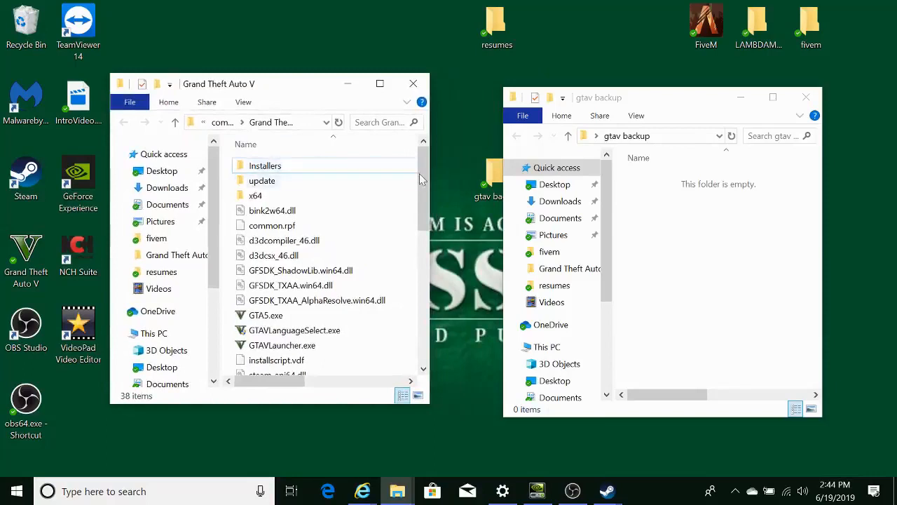
left_click_drag(434, 180, 496, 180)
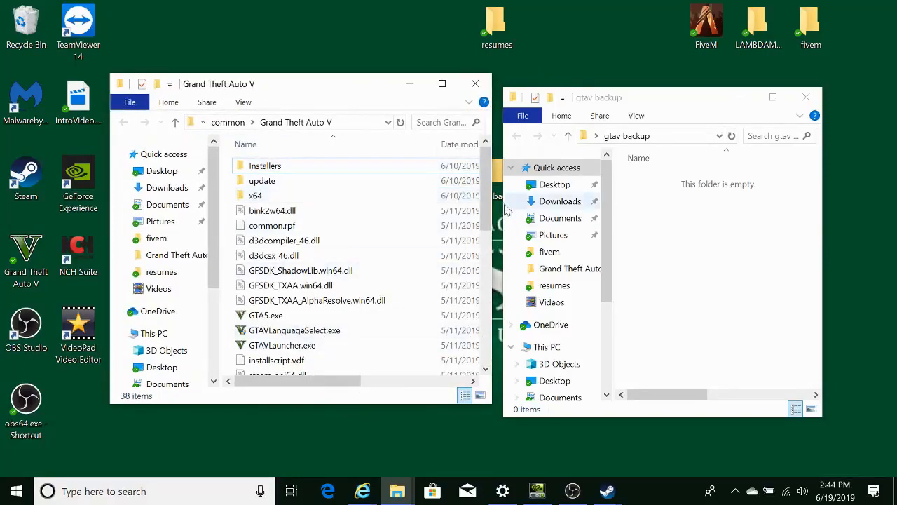
Look through the game files with the gtav backup window aligned beside them, and close the backup window
scroll(333, 189, "down", 8)
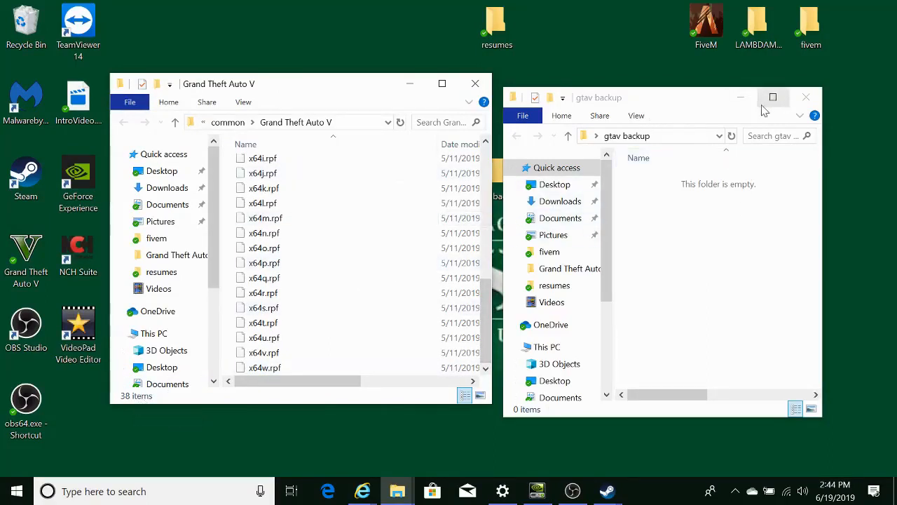
left_click_drag(653, 102, 673, 90)
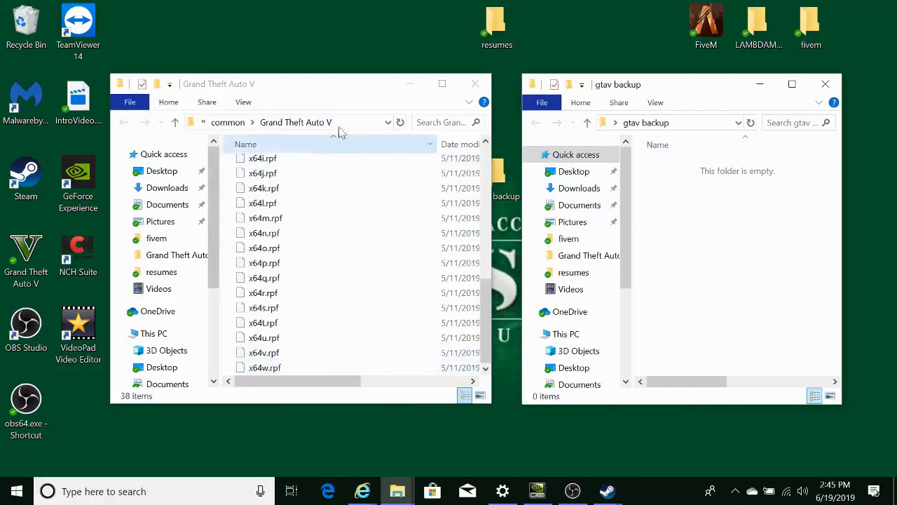
scroll(362, 264, "up", 8)
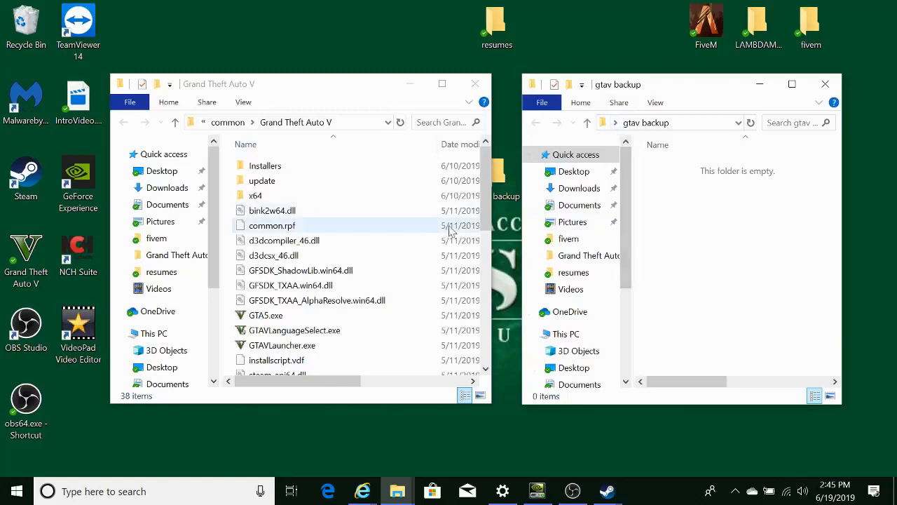
left_click(827, 85)
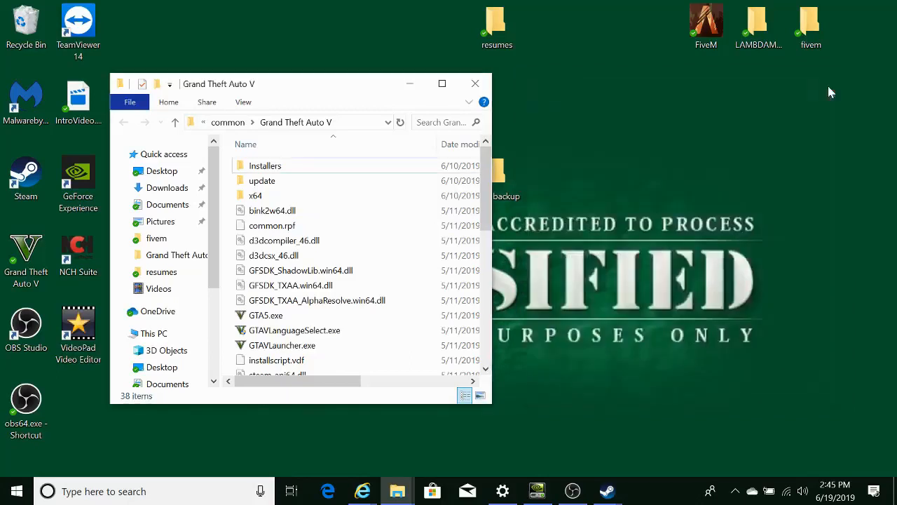
Minimize the game folder, switch to Internet Explorer, and look through the open mod and Microsoft download pages, ending on OpenIV
left_click(411, 85)
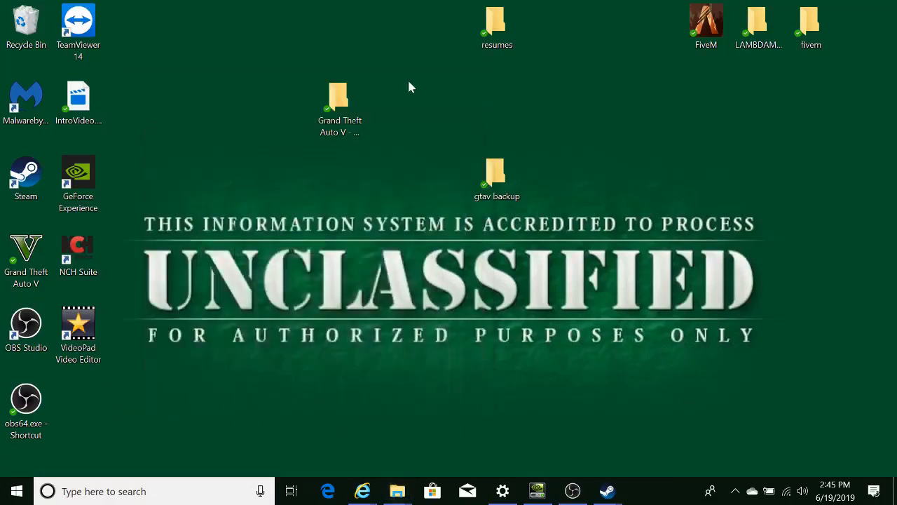
mouse_move(363, 490)
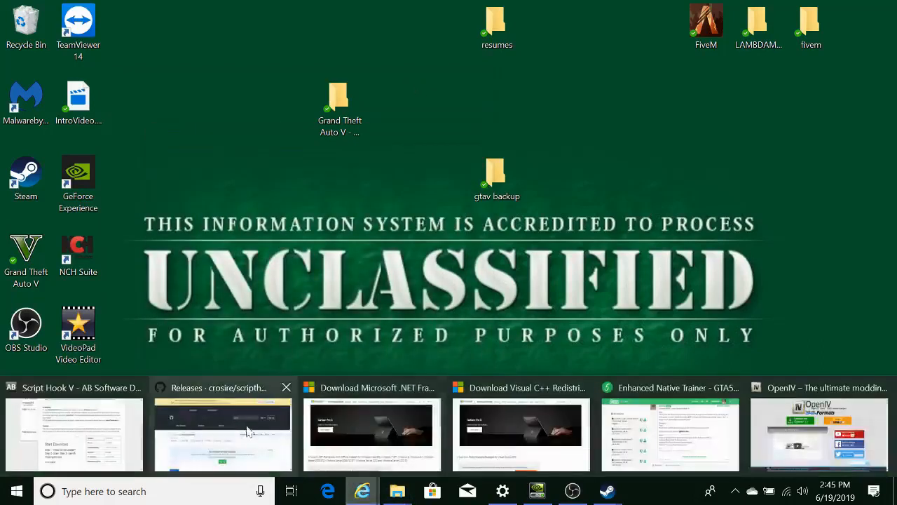
left_click(82, 405)
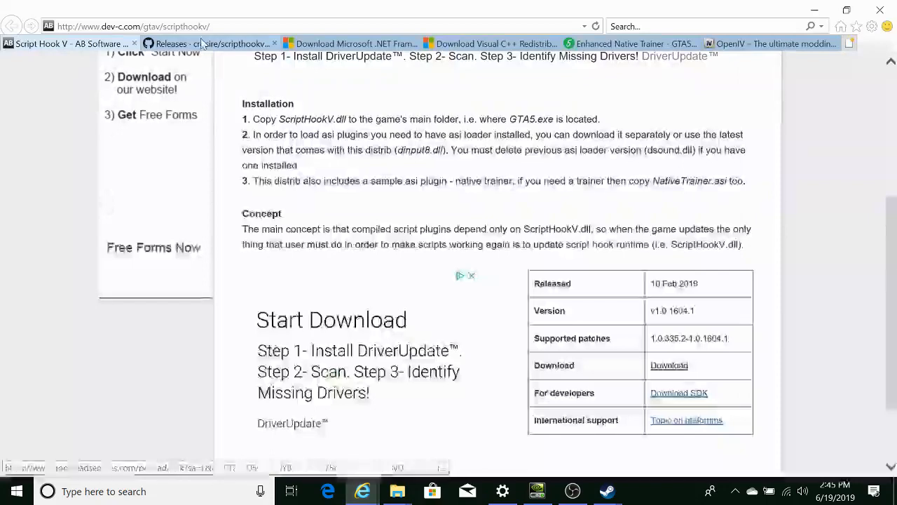
left_click(211, 43)
left_click(344, 43)
left_click(463, 44)
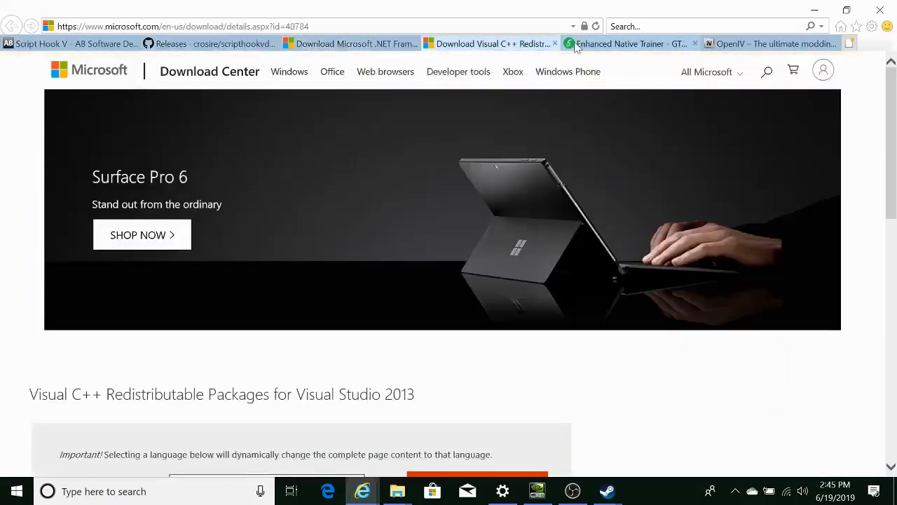
left_click(587, 44)
left_click(743, 43)
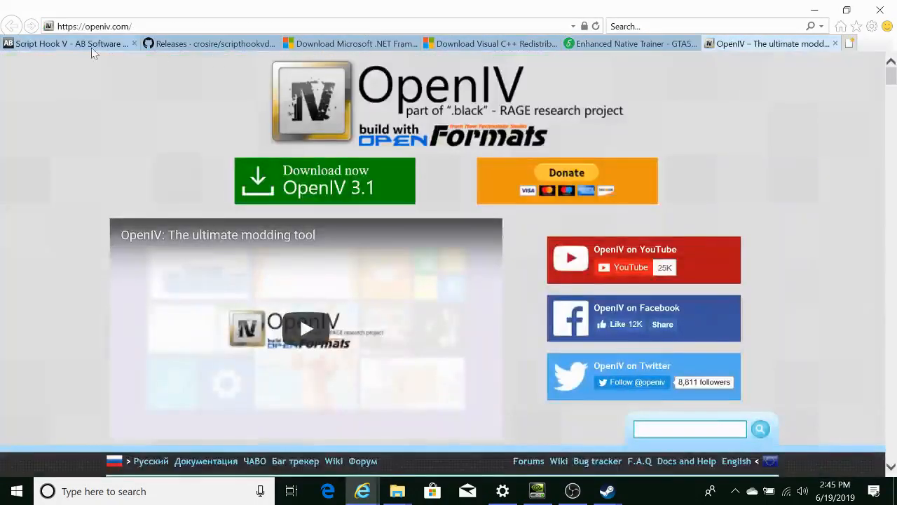
Download ScriptHookV_1.0.1604.1.zip from the Script Hook V page and open it directly, allowing WinRAR to run
left_click(70, 44)
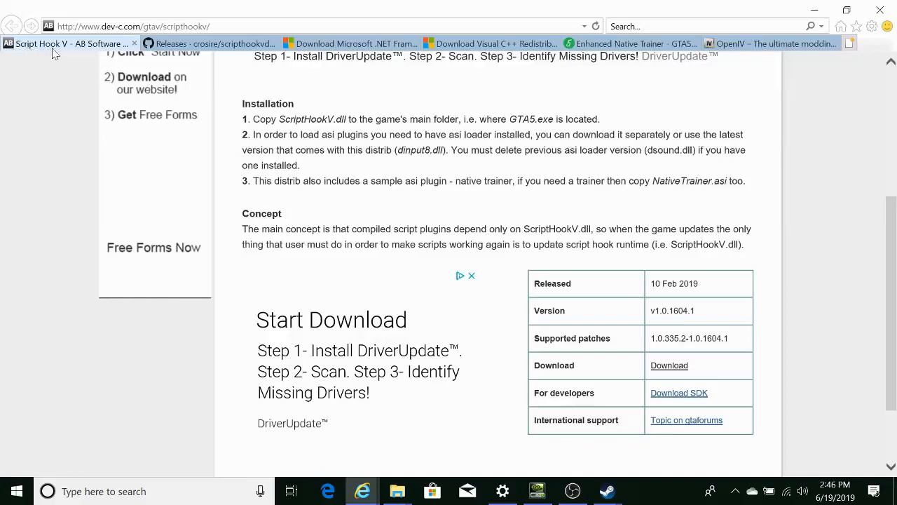
scroll(532, 288, "up", 1)
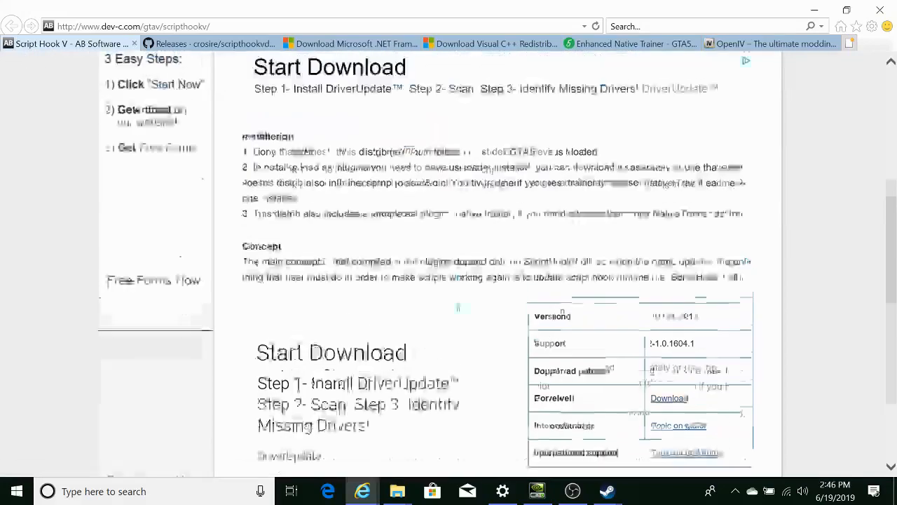
scroll(458, 307, "up", 3)
scroll(362, 302, "down", 5)
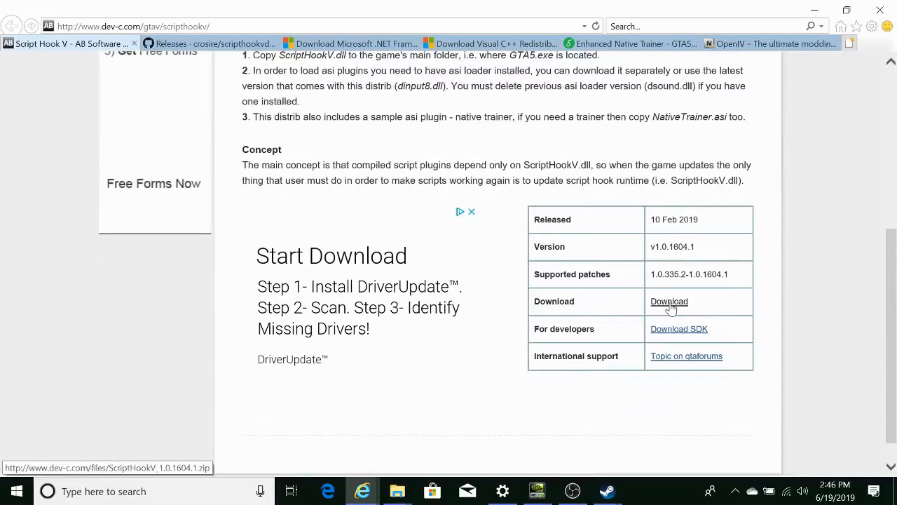
scroll(508, 260, "up", 5)
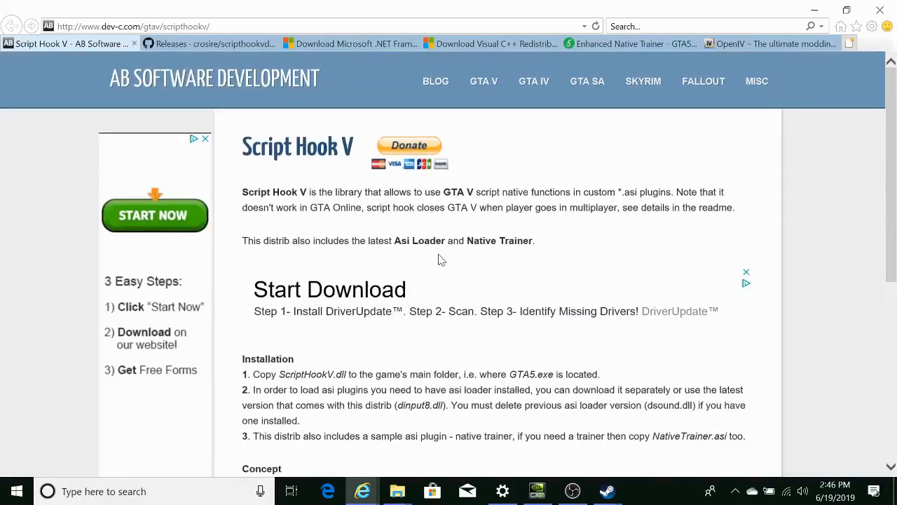
scroll(442, 259, "down", 5)
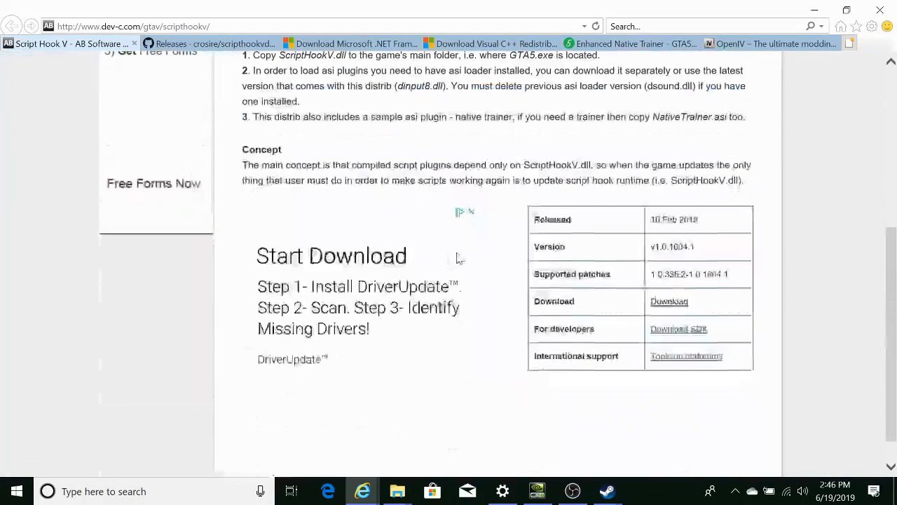
left_click(669, 303)
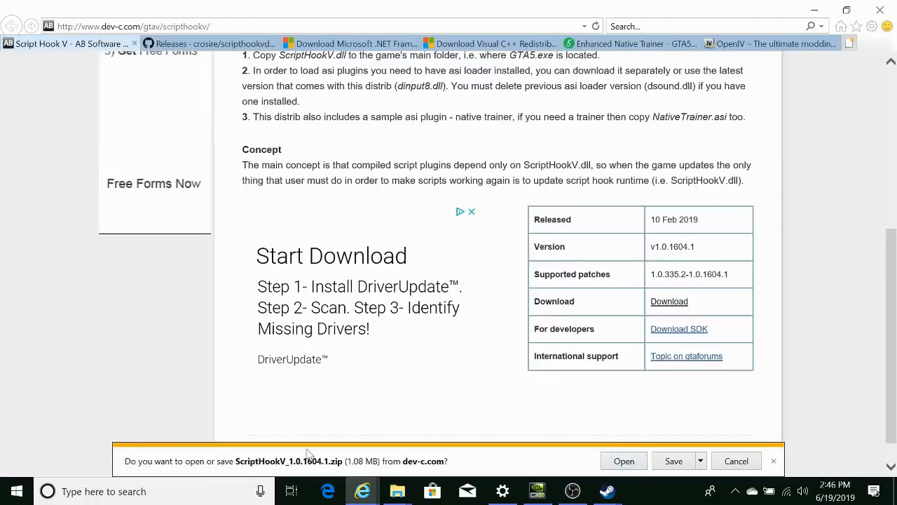
left_click(623, 462)
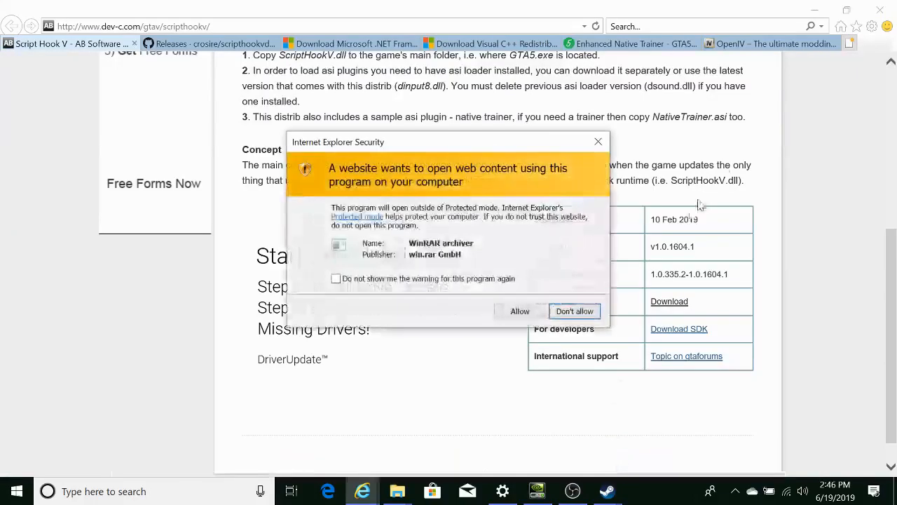
left_click(520, 311)
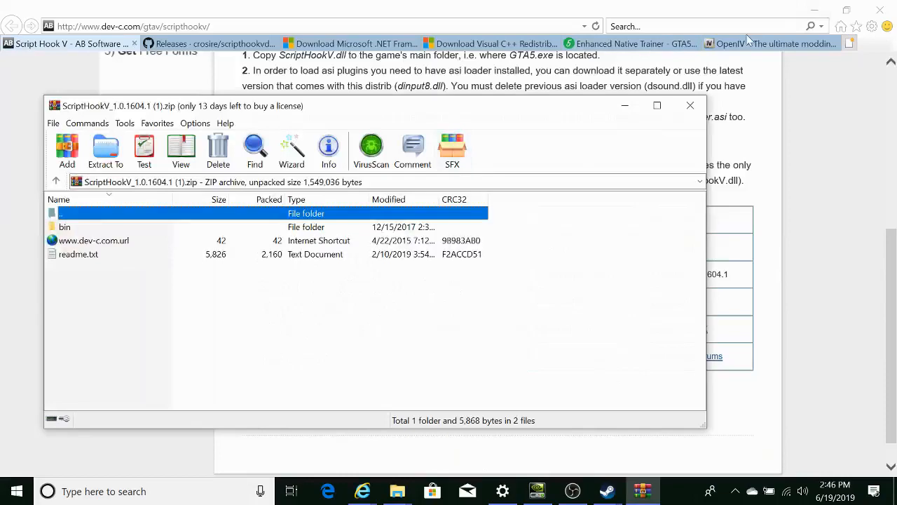
Minimize the browser and move the ScriptHookV archive window aside to uncover the Grand Theft Auto V desktop shortcut
left_click(814, 9)
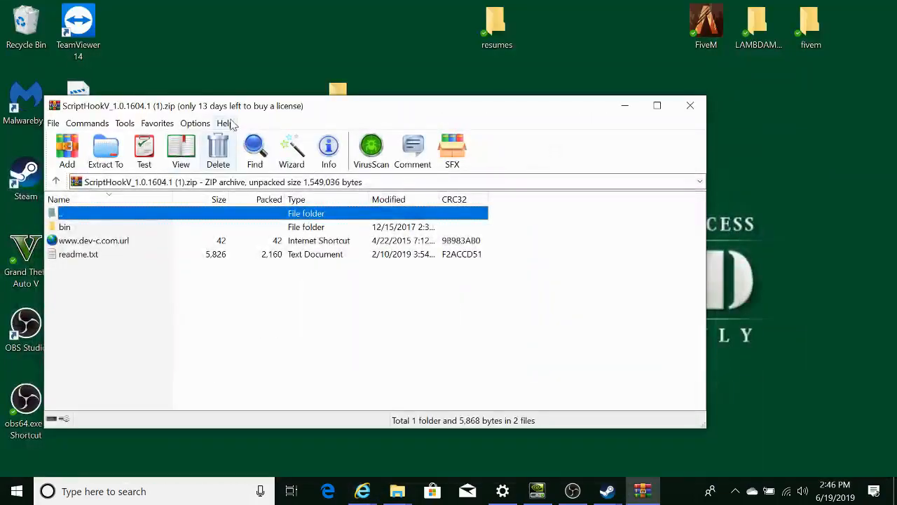
left_click_drag(271, 111, 443, 150)
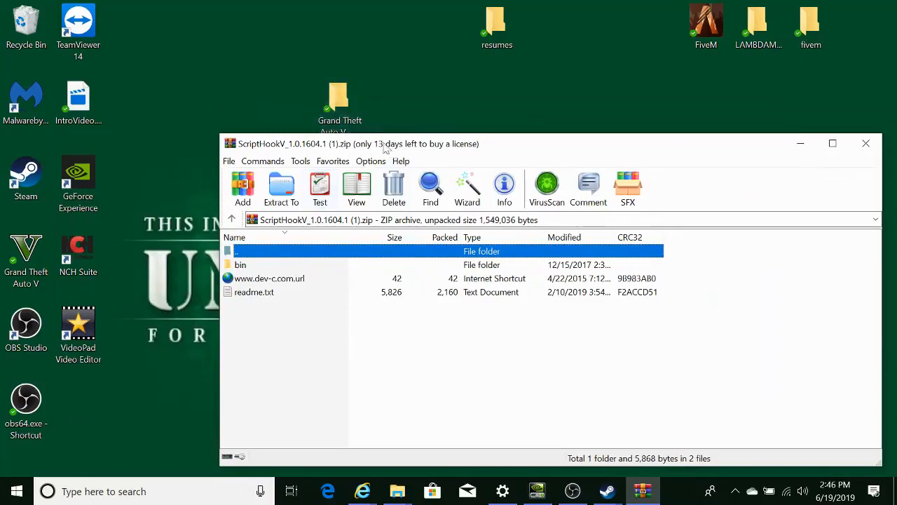
left_click_drag(414, 150, 612, 143)
Open the Grand Theft Auto V folder from the desktop, widen its window, and arrange it beside the ScriptHookV archive
double_click(340, 98)
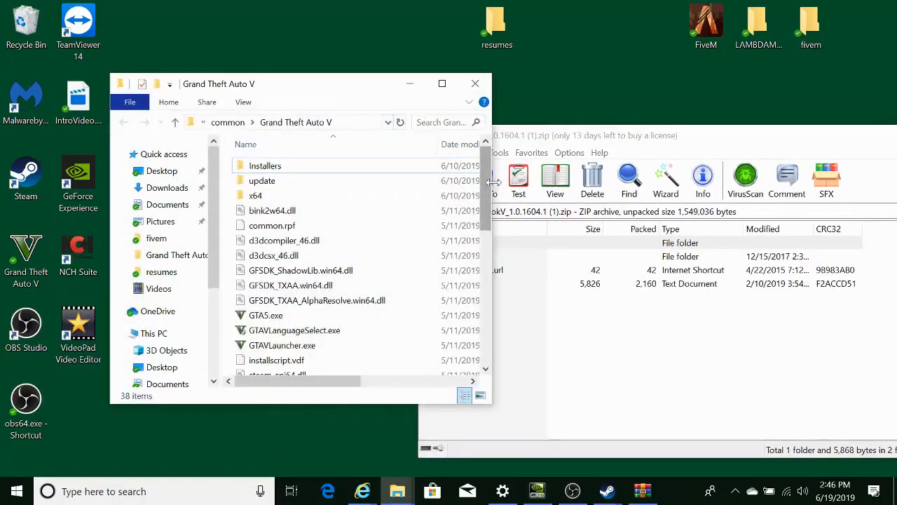
left_click_drag(492, 210, 765, 210)
left_click_drag(458, 89, 402, 44)
left_click_drag(50, 163, 292, 204)
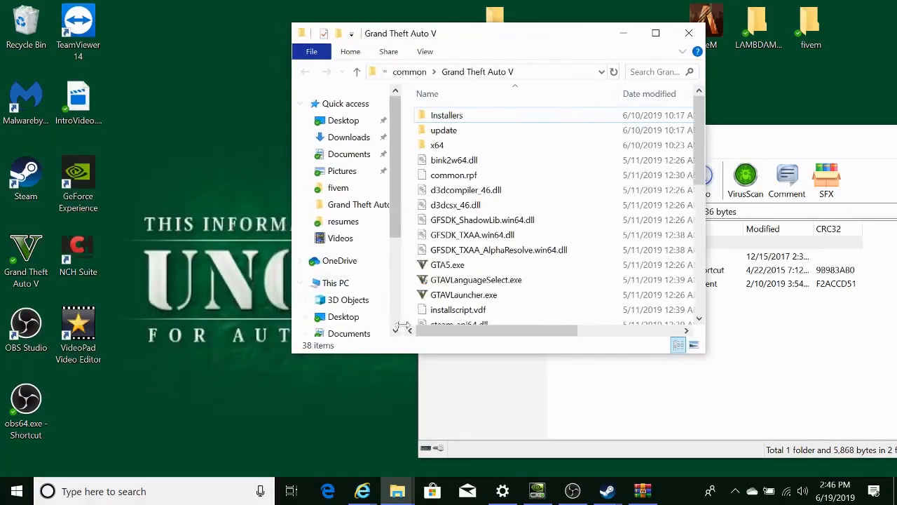
left_click_drag(484, 41, 194, 60)
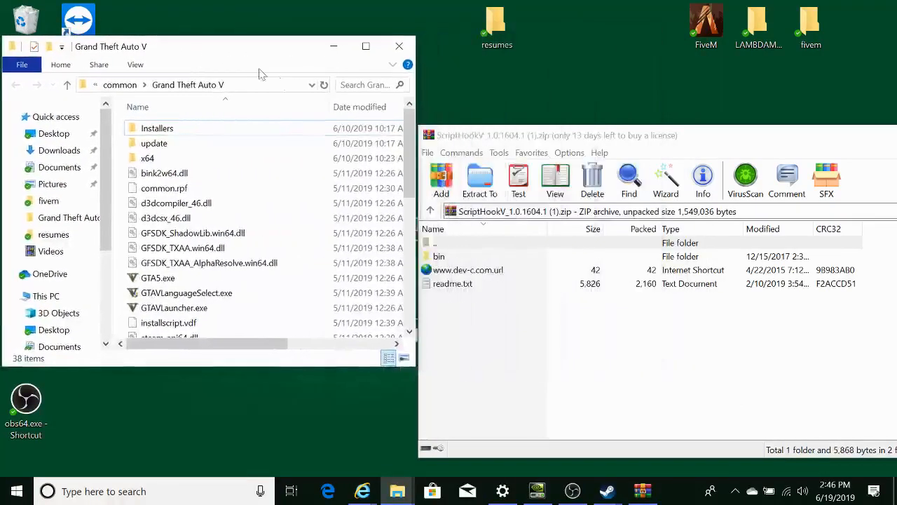
left_click_drag(414, 180, 680, 191)
left_click(814, 148)
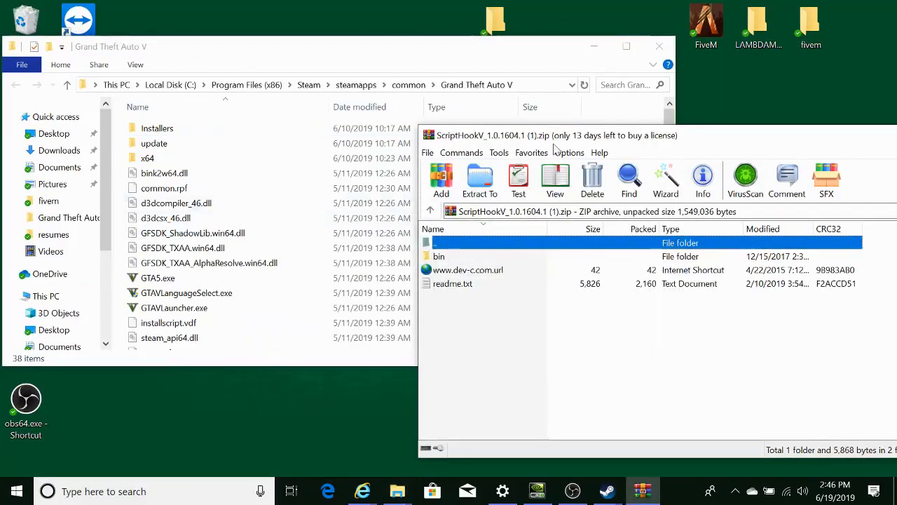
left_click_drag(563, 138, 636, 123)
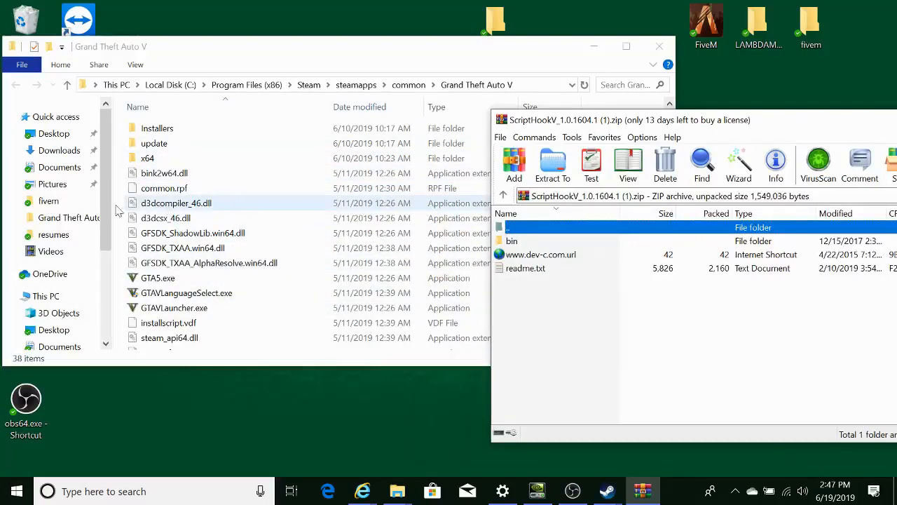
Open the archive's bin folder and move the archive window clear of the game folder
scroll(238, 258, "down", 7)
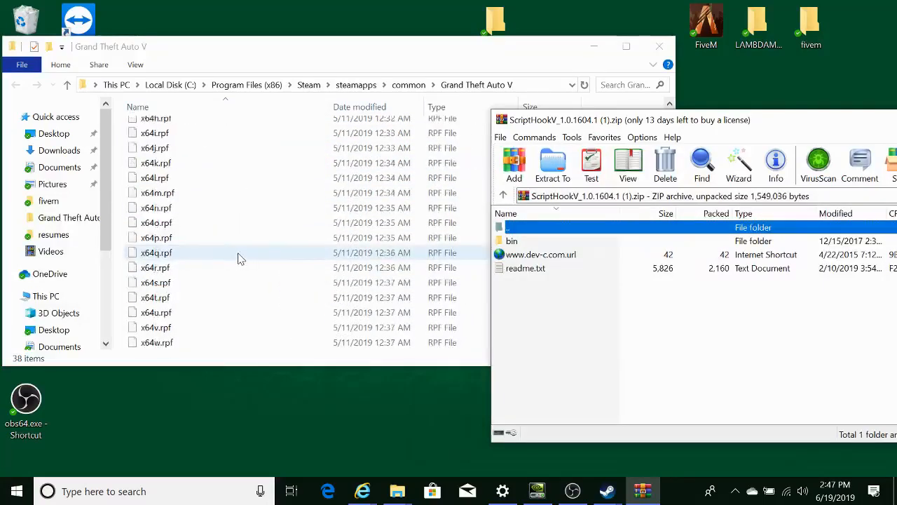
scroll(246, 298, "up", 7)
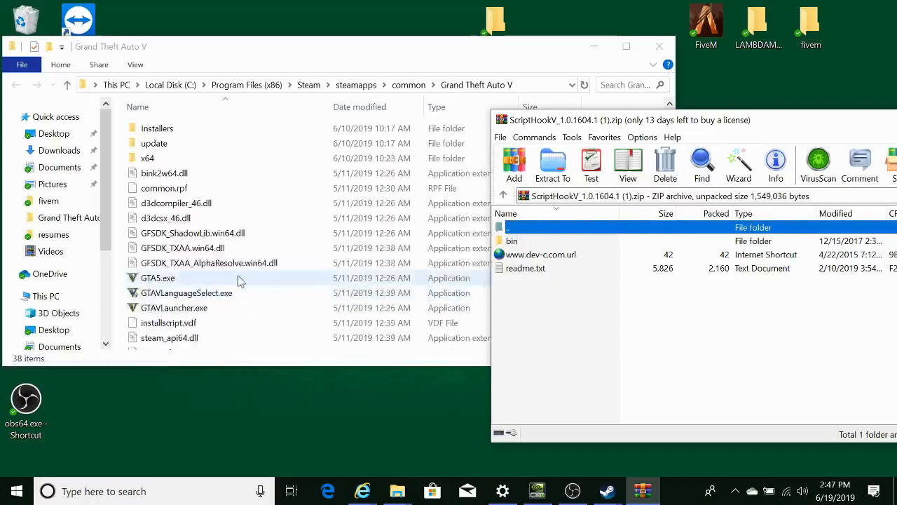
double_click(515, 247)
left_click_drag(587, 123, 815, 98)
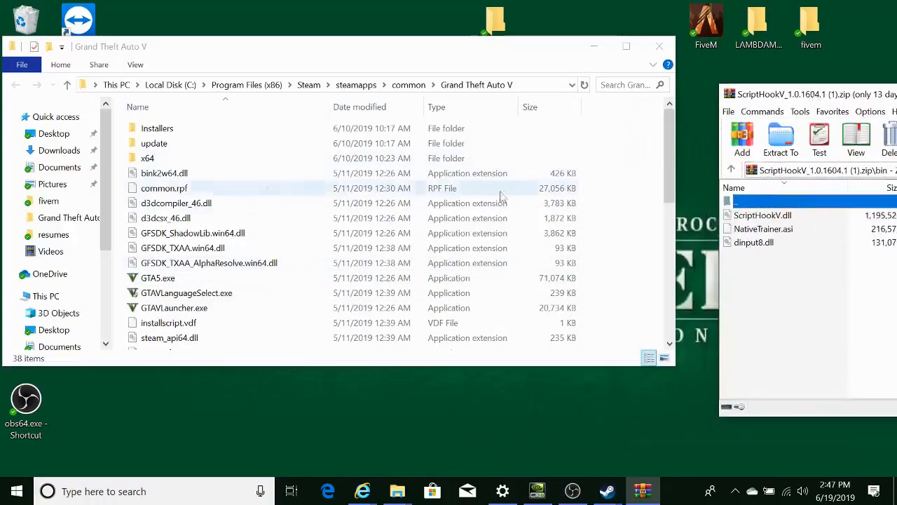
Copy ScriptHookV.dll and dinput8.dll from the archive's bin folder into the Grand Theft Auto V folder
left_click(751, 246)
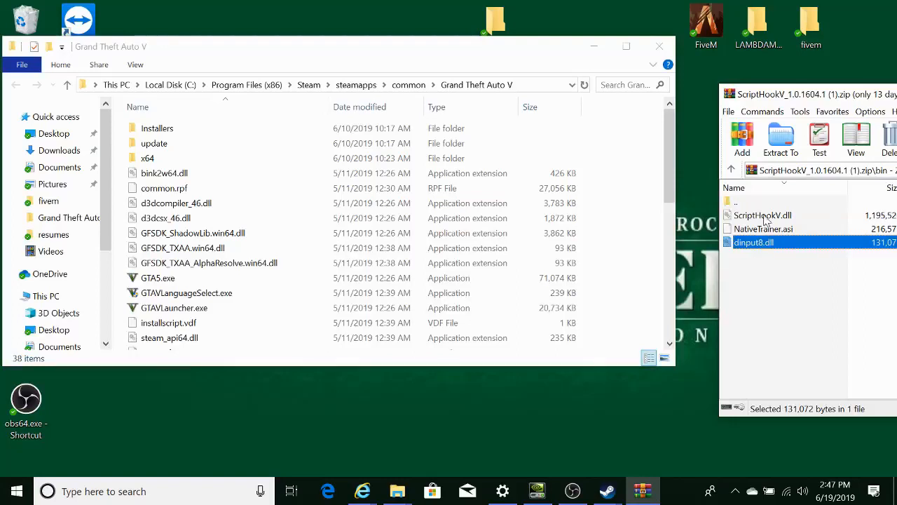
left_click(764, 216, "ctrl")
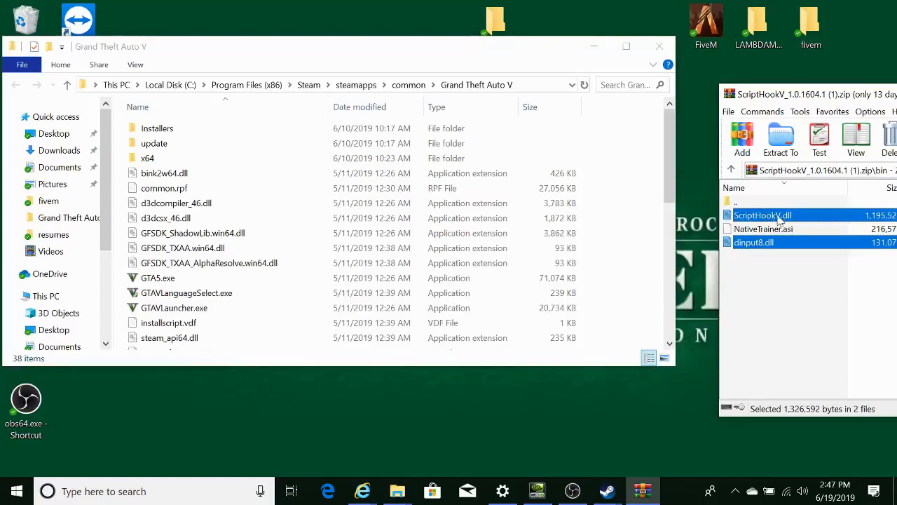
left_click_drag(782, 219, 640, 199)
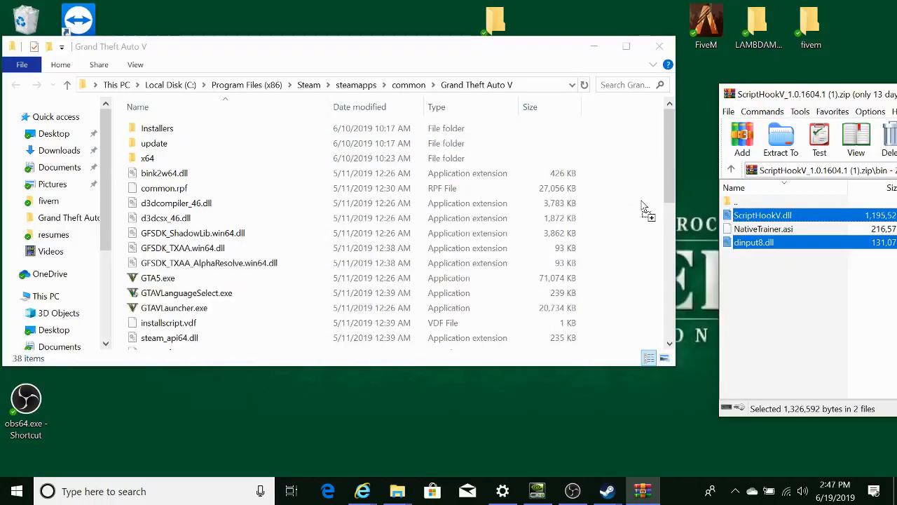
left_click_drag(643, 206, 643, 204)
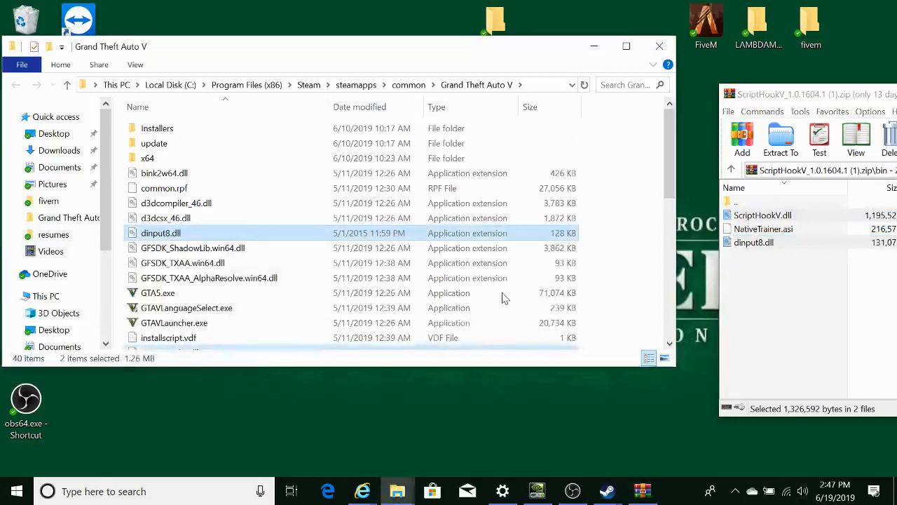
Check the Grand Theft Auto V folder for the copied ScriptHookV.dll and dinput8.dll files
scroll(260, 294, "down", 3)
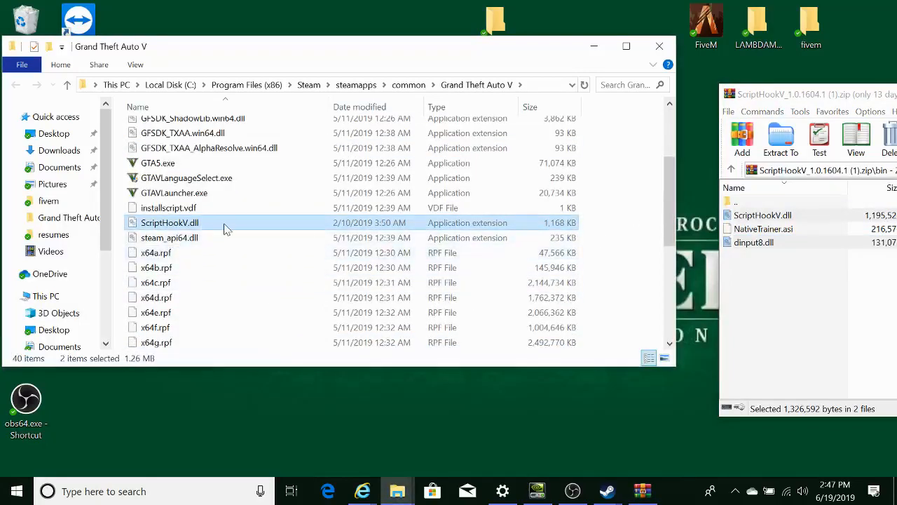
mouse_move(218, 225)
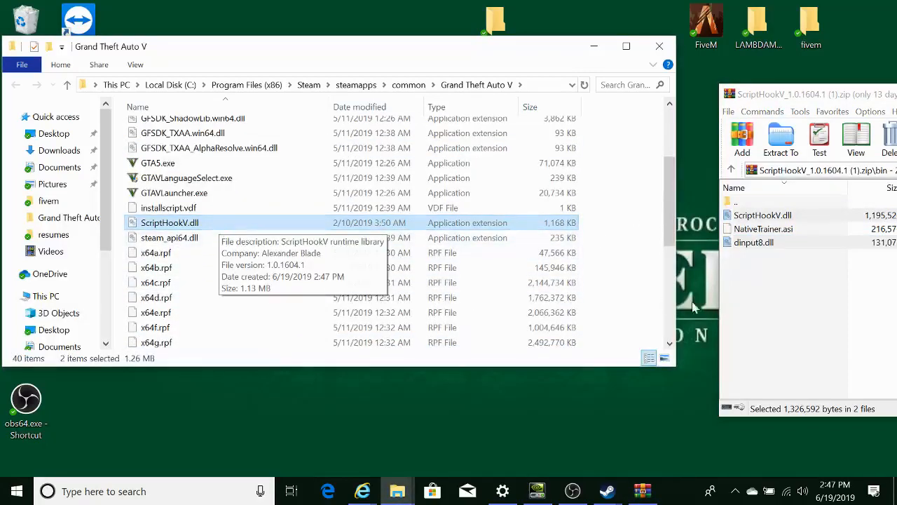
scroll(313, 244, "up", 3)
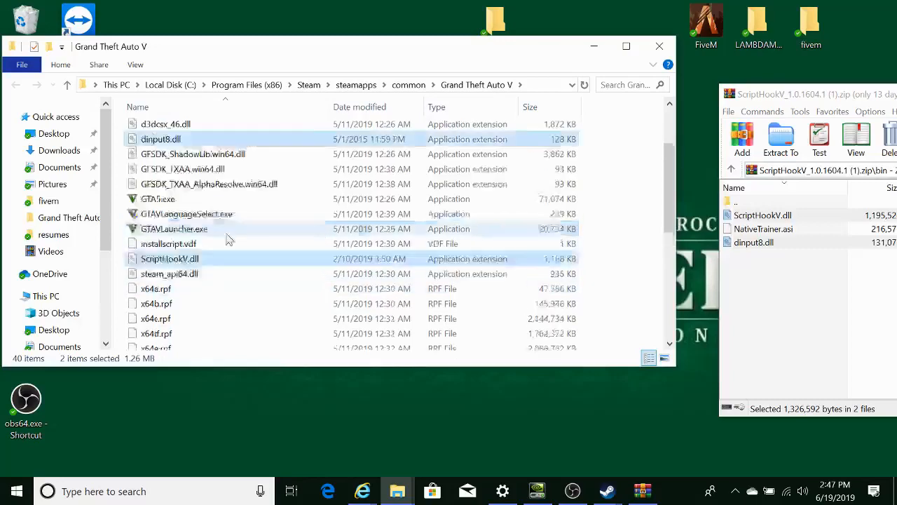
mouse_move(186, 242)
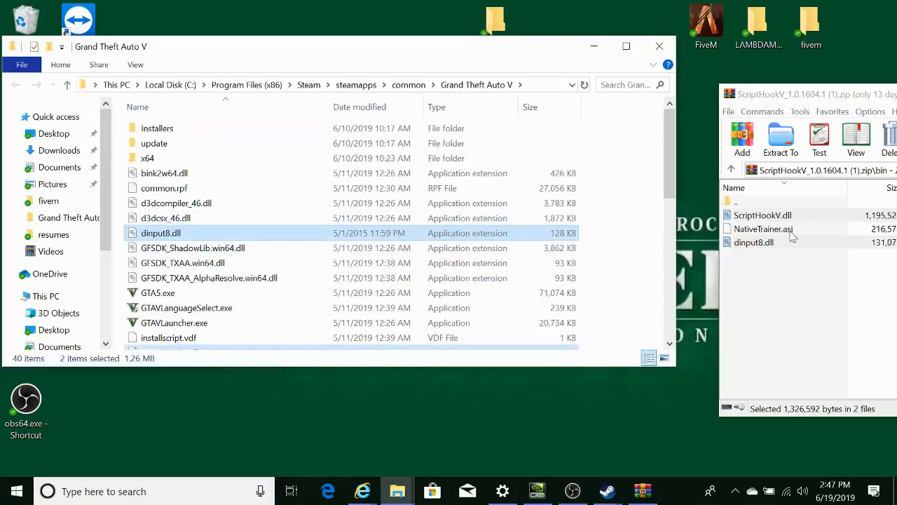
Move the ScriptHookV archive window over the game folder to view its contents, and close the archive
left_click_drag(793, 100, 233, 56)
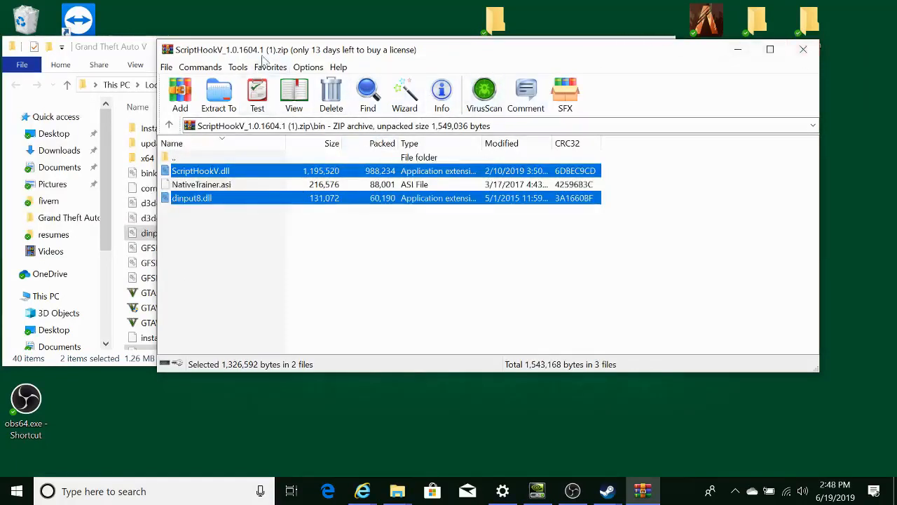
left_click_drag(294, 56, 429, 121)
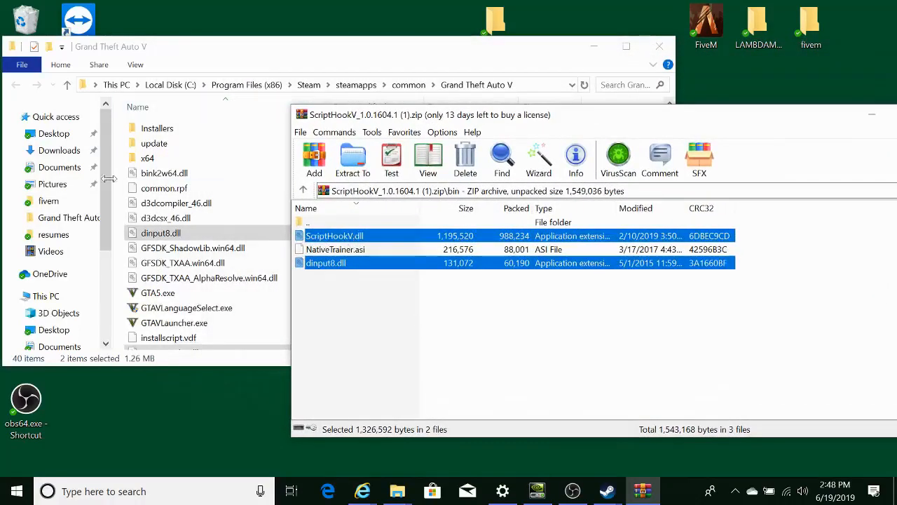
left_click_drag(713, 116, 437, 71)
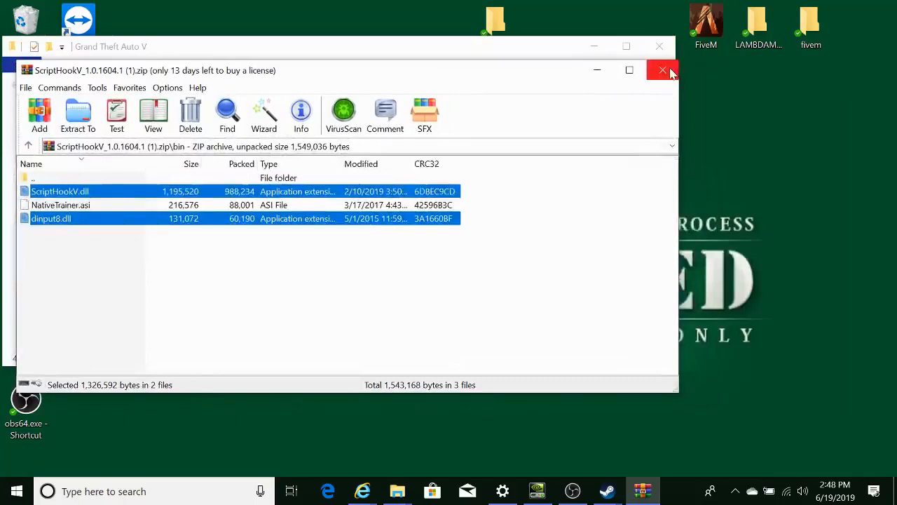
left_click(670, 72)
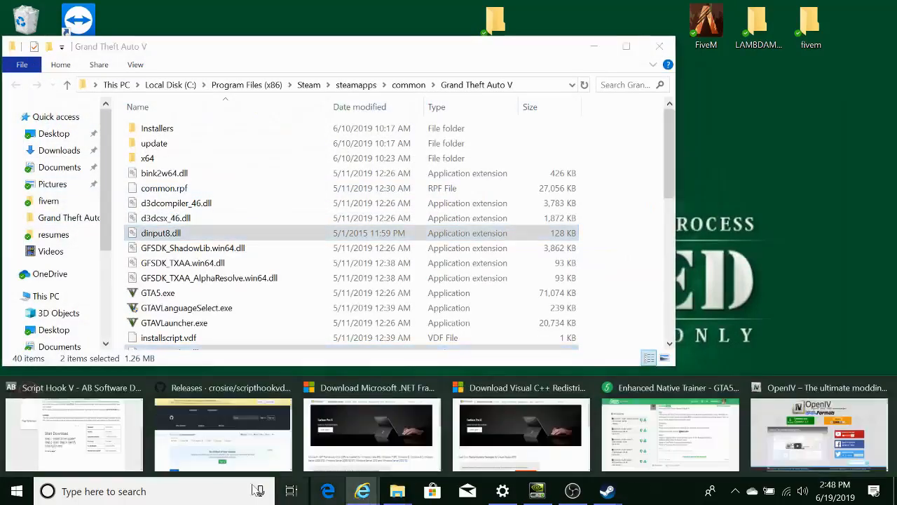
Switch to Internet Explorer, close the Script Hook V page, and review the ScriptHookVDotNet v2.10.9 release on GitHub
left_click(97, 421)
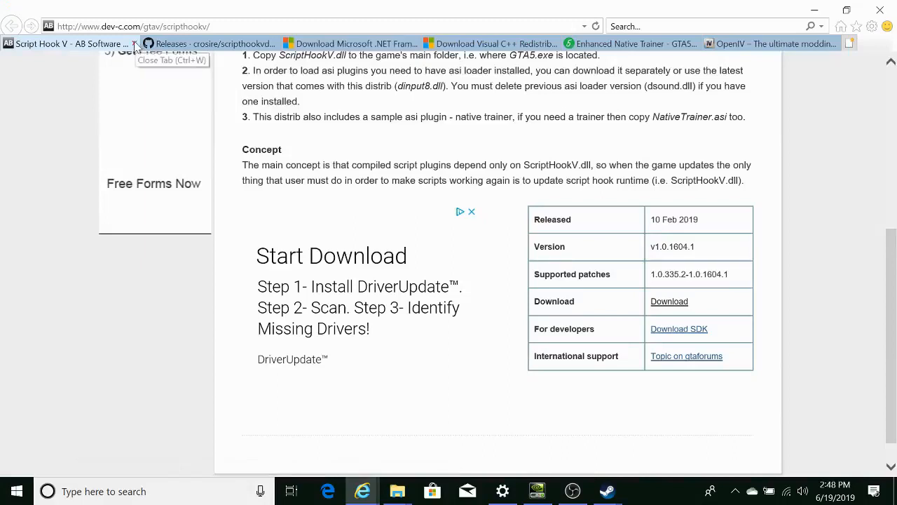
left_click(134, 44)
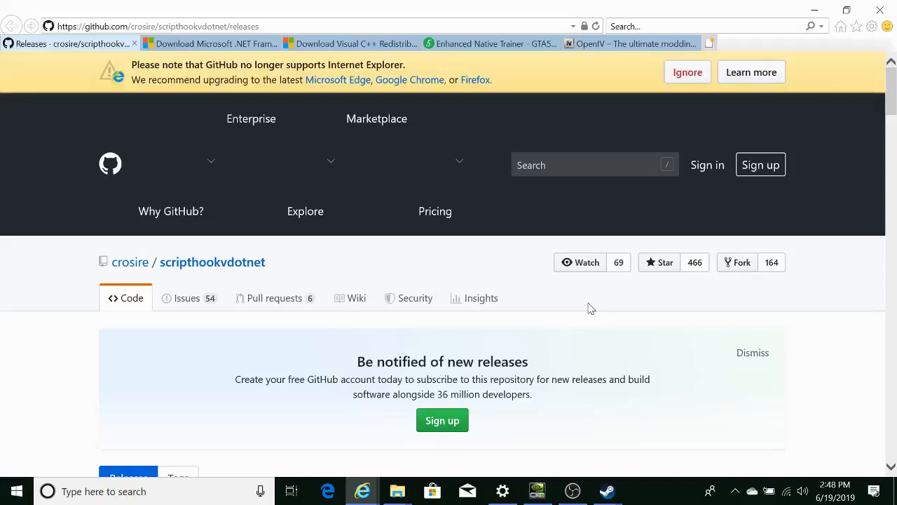
scroll(530, 301, "down", 1)
scroll(502, 304, "up", 1)
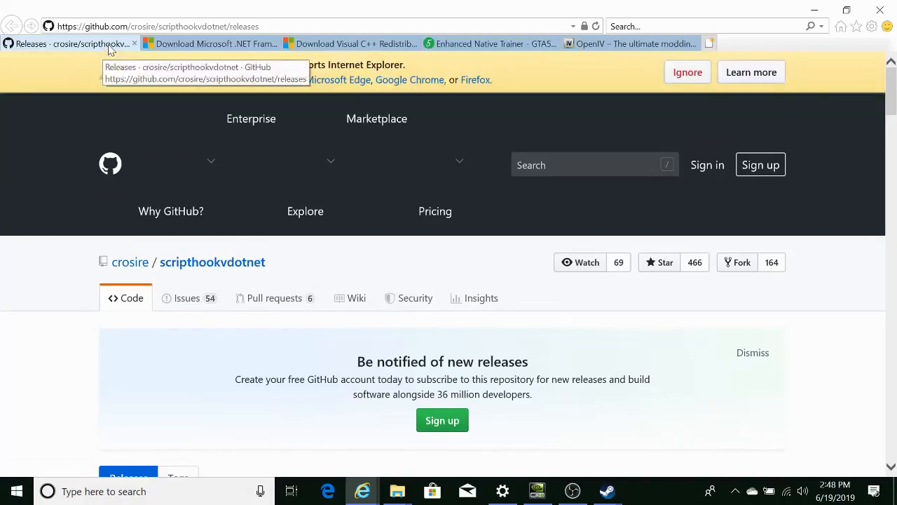
scroll(540, 206, "down", 4)
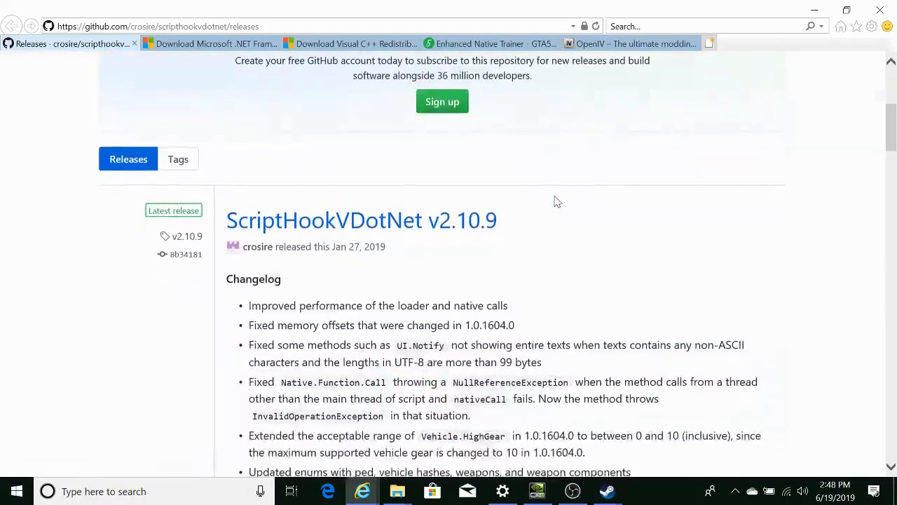
scroll(350, 210, "down", 4)
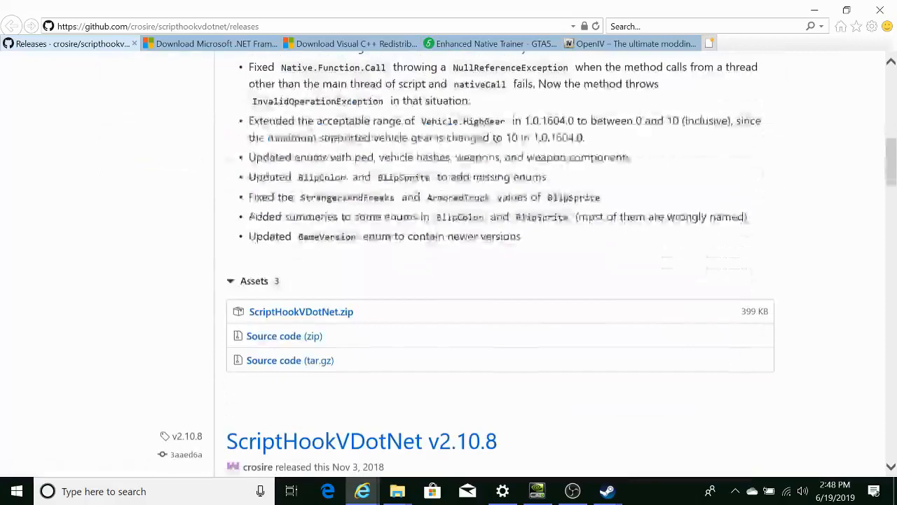
scroll(273, 314, "up", 3)
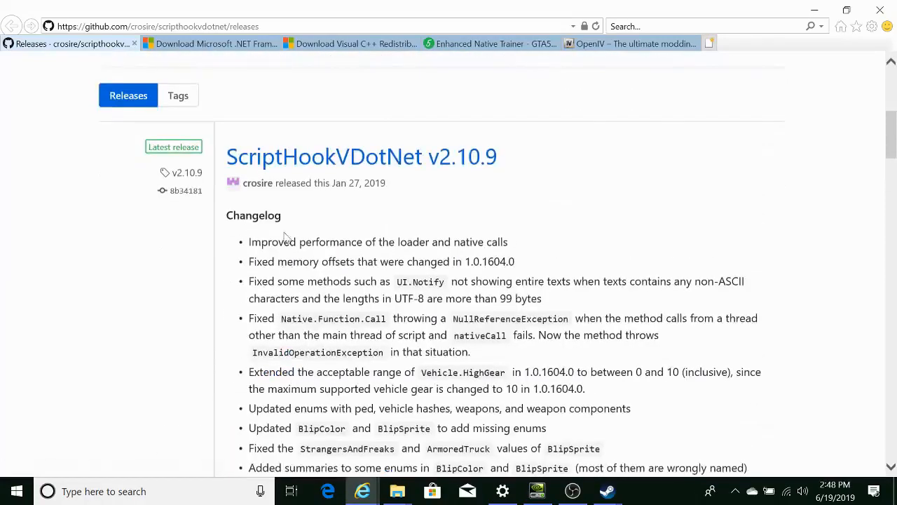
scroll(288, 239, "down", 1)
scroll(320, 230, "up", 2)
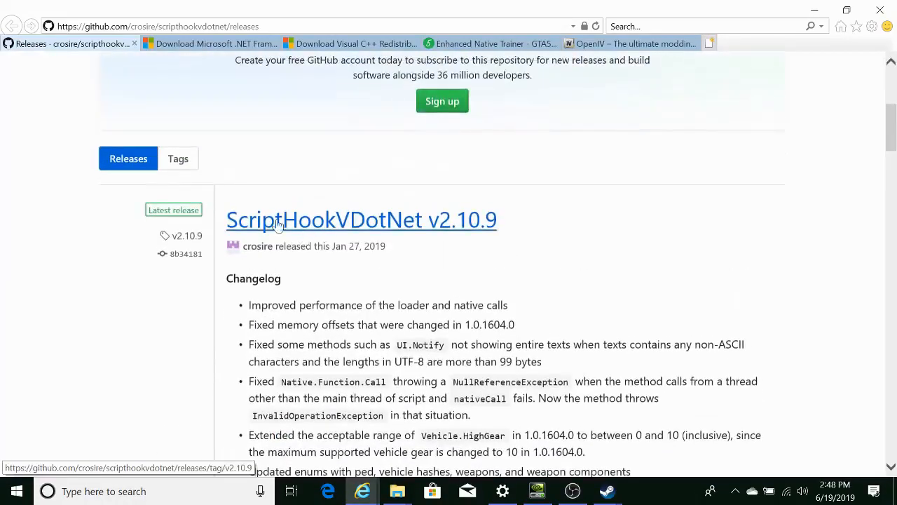
Download ScriptHookVDotNet.zip from the v2.10.9 release assets and open it directly in WinRAR, allowing the security prompt
scroll(287, 220, "down", 4)
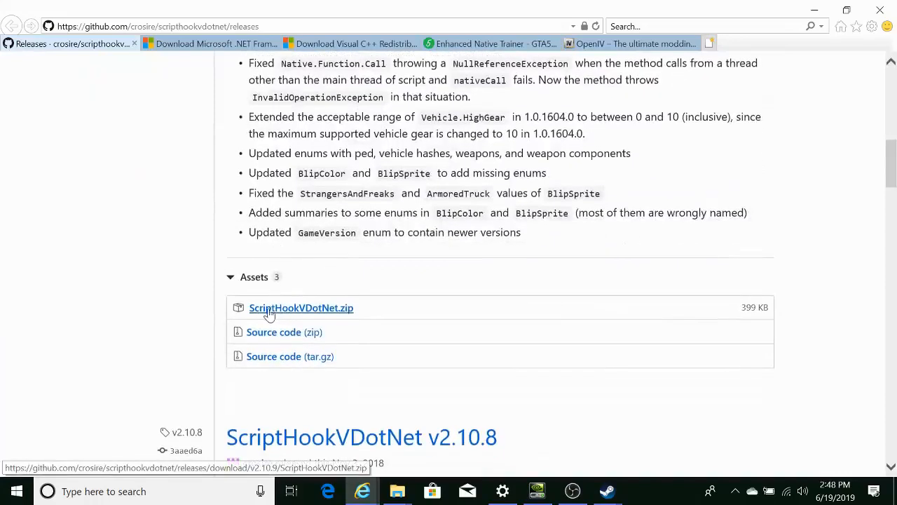
left_click(321, 314)
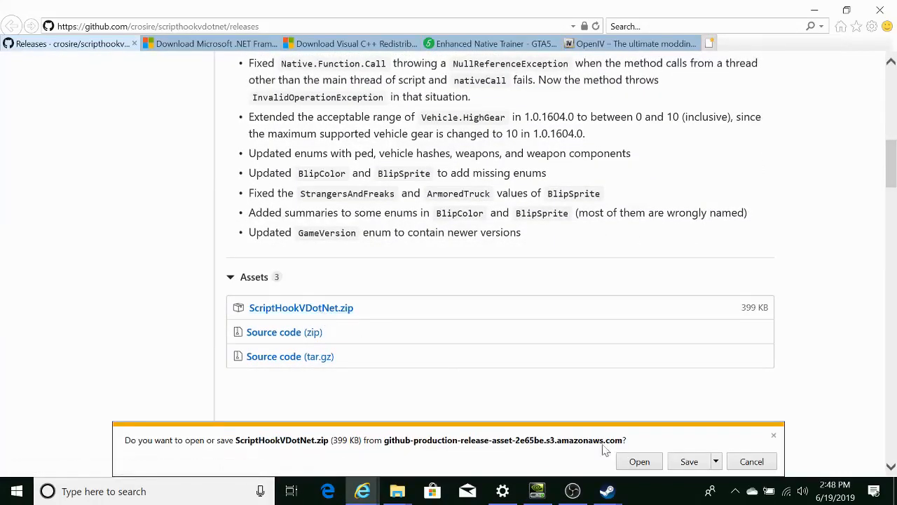
left_click(640, 467)
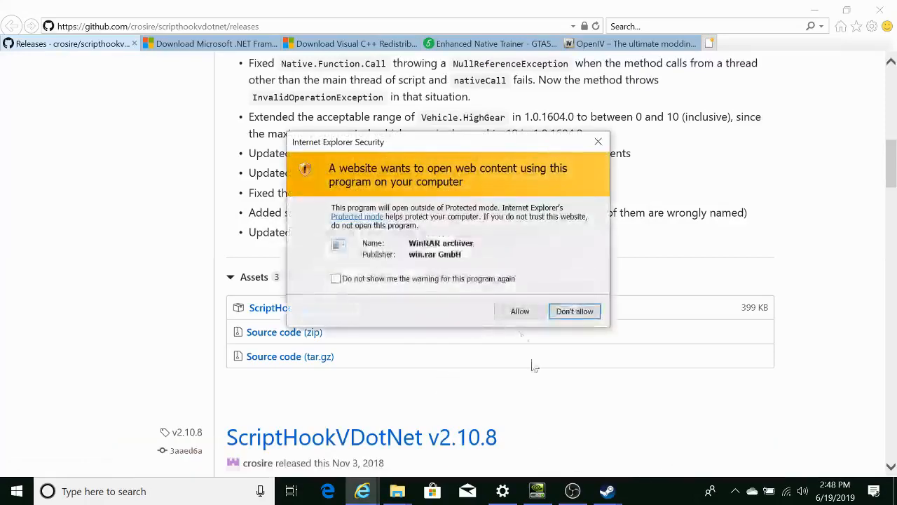
left_click(514, 313)
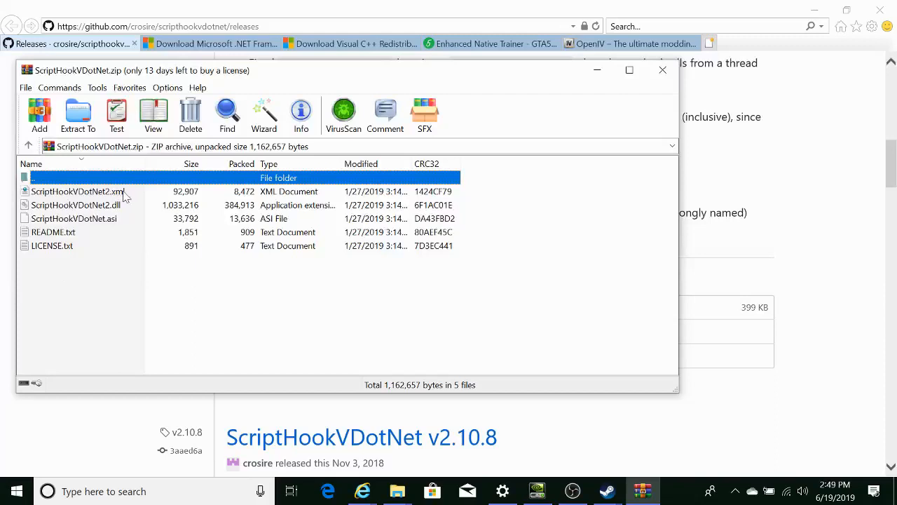
Go over the ScriptHookVDotNet script files and the README and LICENSE text files in the archive
left_click(93, 220)
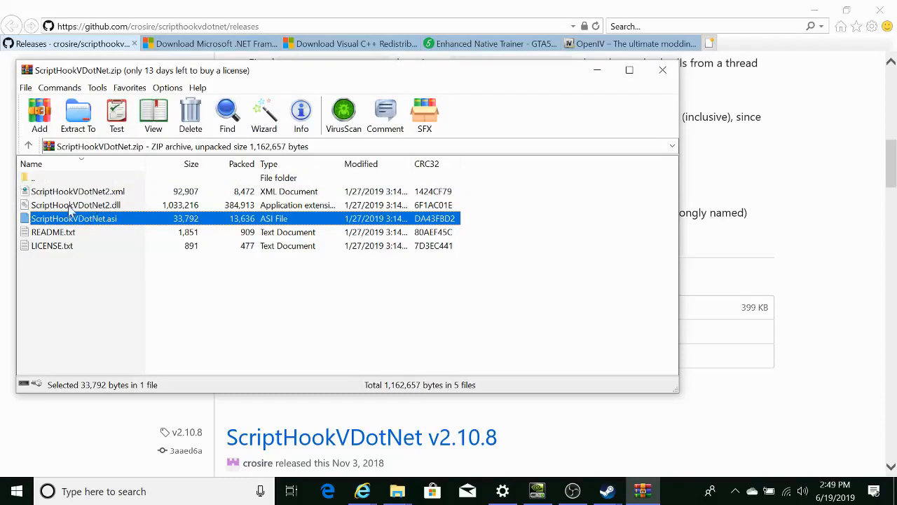
left_click(58, 252)
left_click_drag(47, 264, 61, 241)
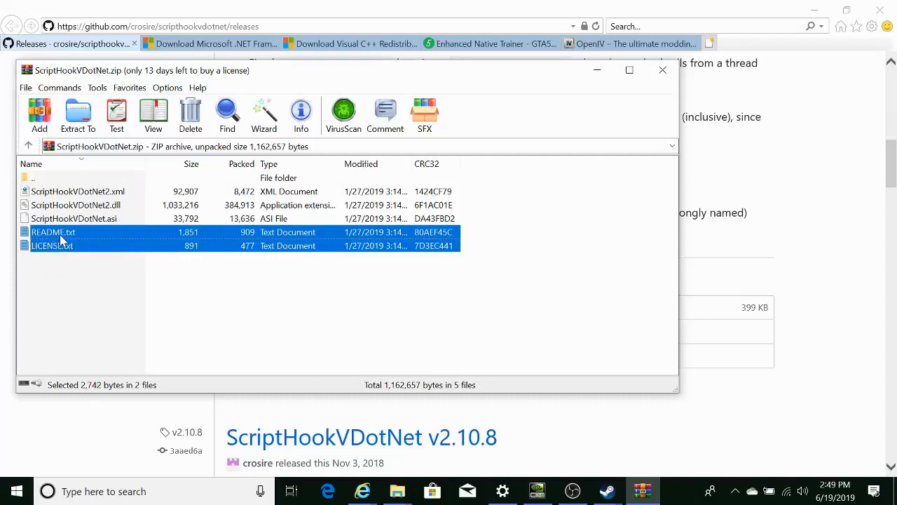
left_click(82, 195)
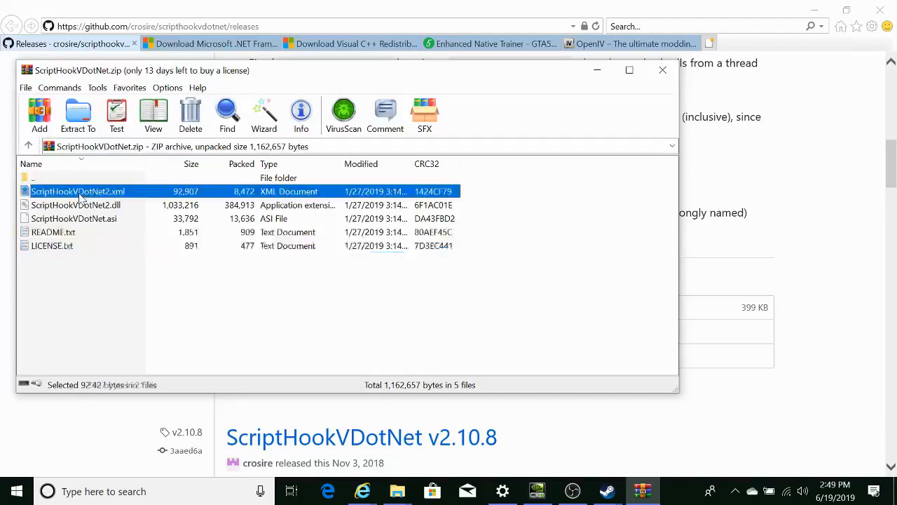
Minimize the browser and arrange the archive and Grand Theft Auto V folder windows so both file lists are accessible
left_click(814, 10)
left_click_drag(287, 75, 441, 267)
left_click_drag(409, 54, 412, 25)
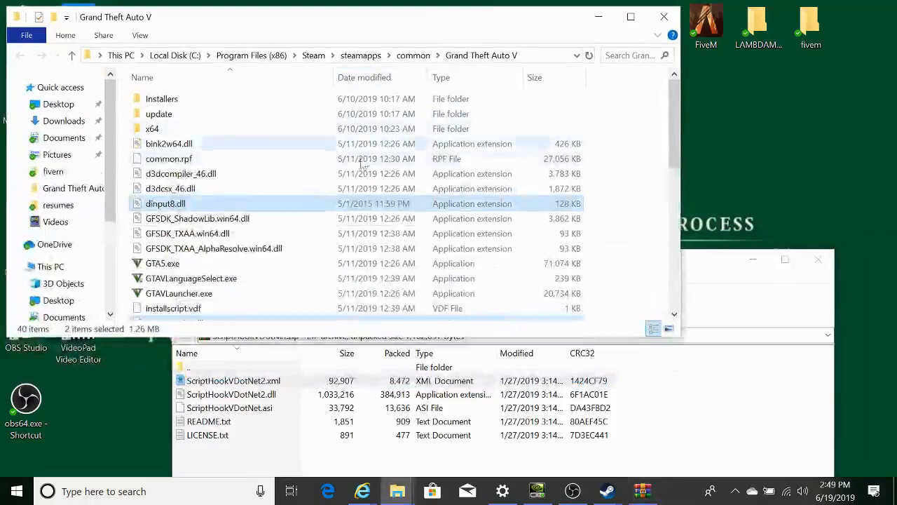
Copy ScriptHookVDotNet.asi, ScriptHookVDotNet2.dll and ScriptHookVDotNet2.xml from the archive into the Grand Theft Auto V folder, and close the archive
left_click(714, 271)
left_click(210, 410)
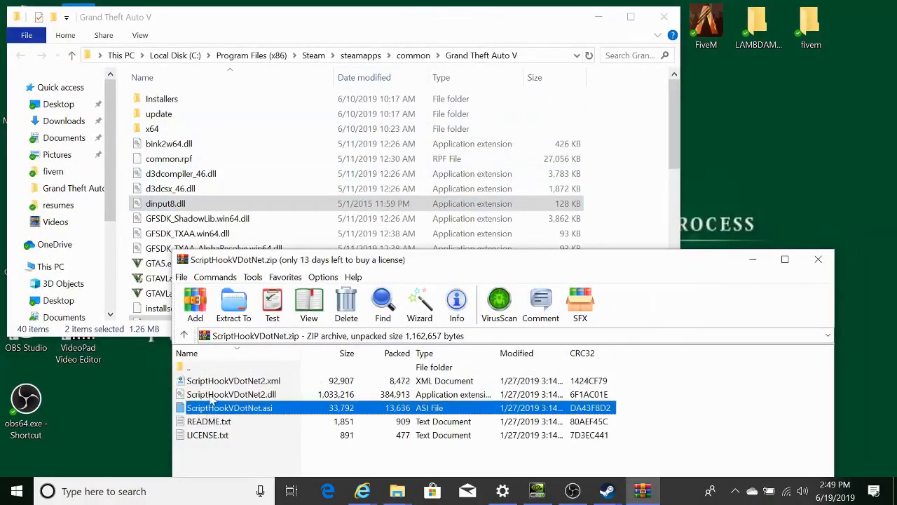
left_click(210, 395, "ctrl")
left_click(211, 382, "ctrl")
left_click_drag(230, 395, 646, 173)
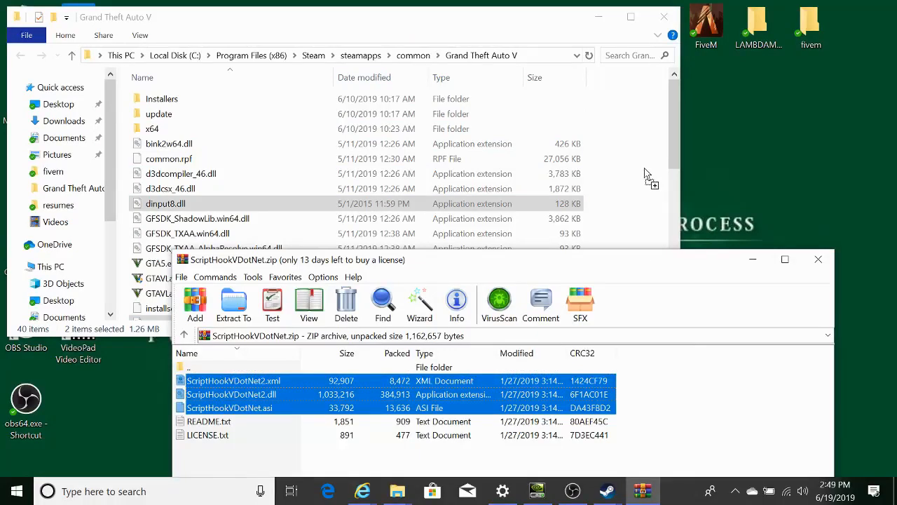
left_click_drag(646, 173, 646, 173)
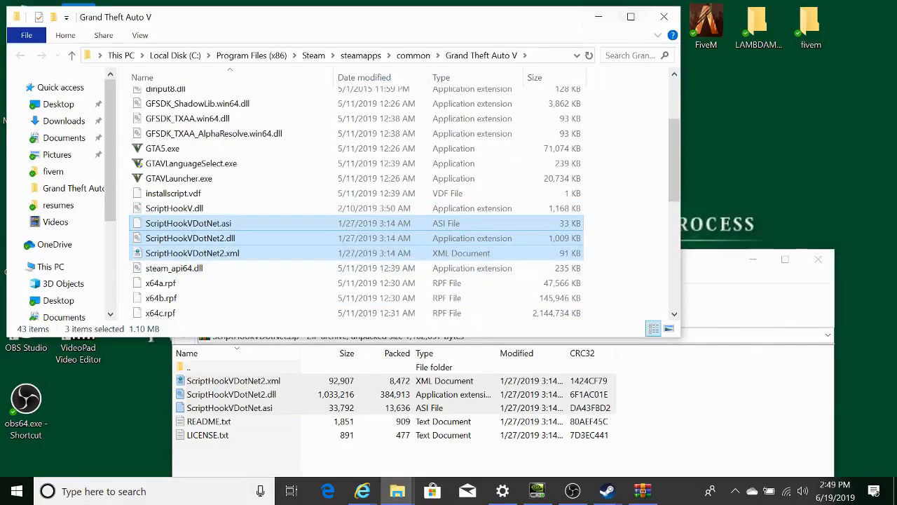
left_click(701, 276)
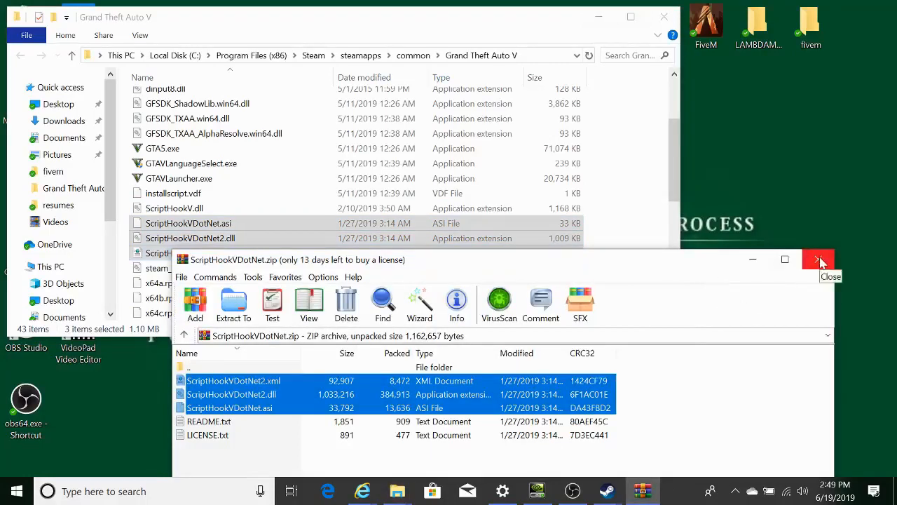
left_click(821, 262)
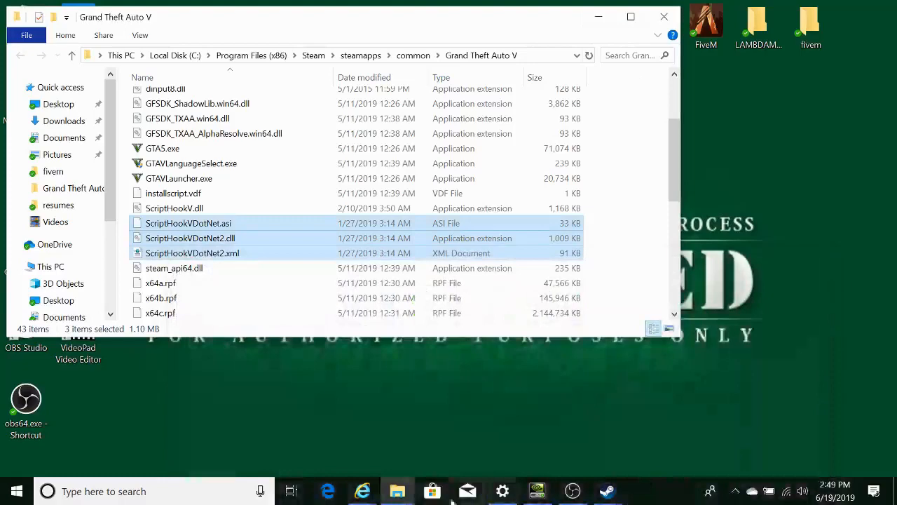
Return to Internet Explorer and close the ScriptHookVDotNet releases page
mouse_move(363, 493)
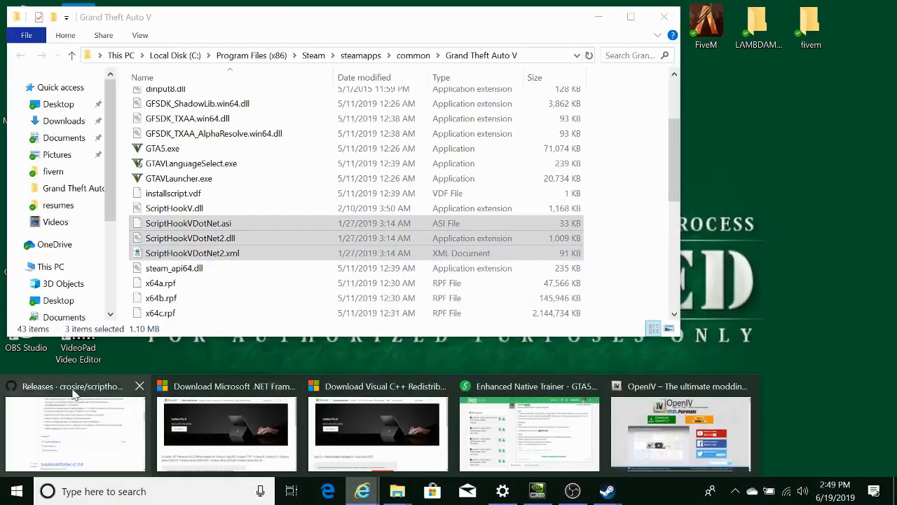
left_click(74, 393)
scroll(158, 90, "up", 8)
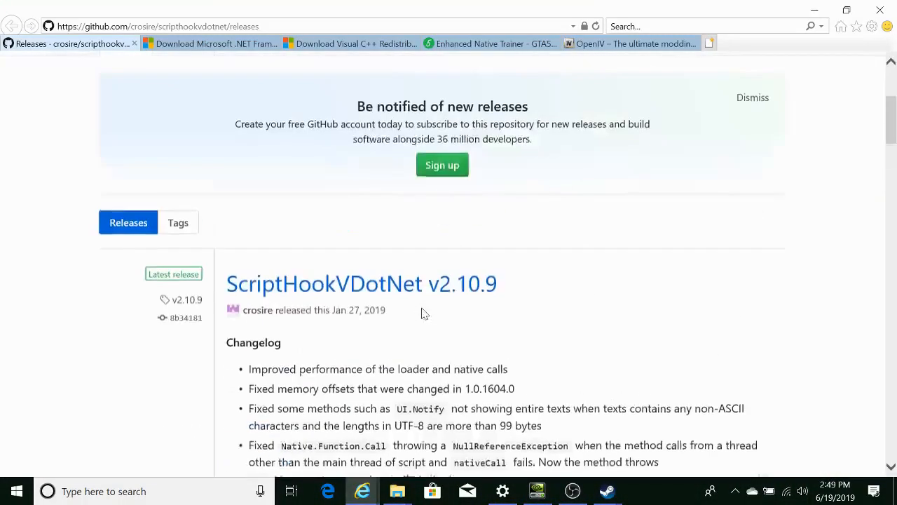
left_click(134, 44)
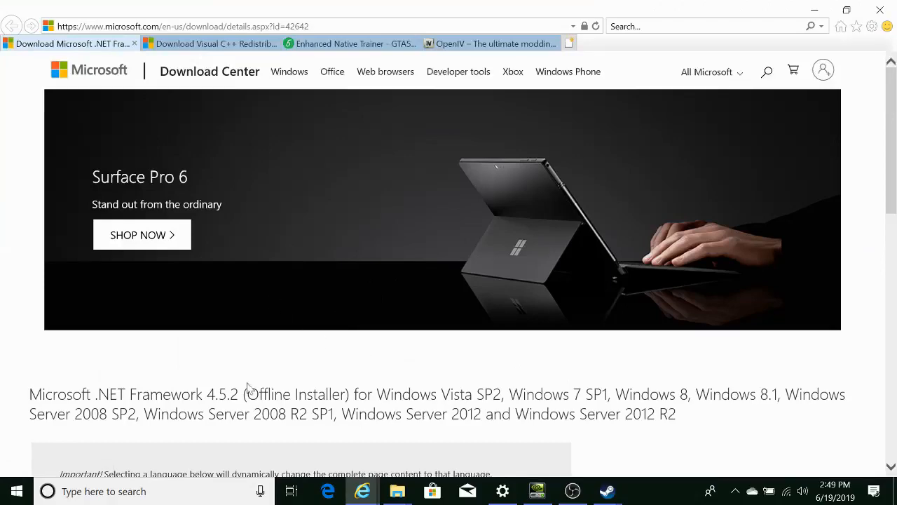
Download and run the Microsoft .NET Framework 4.5.2 offline installer, and close its setup window and download page
scroll(357, 372, "down", 3)
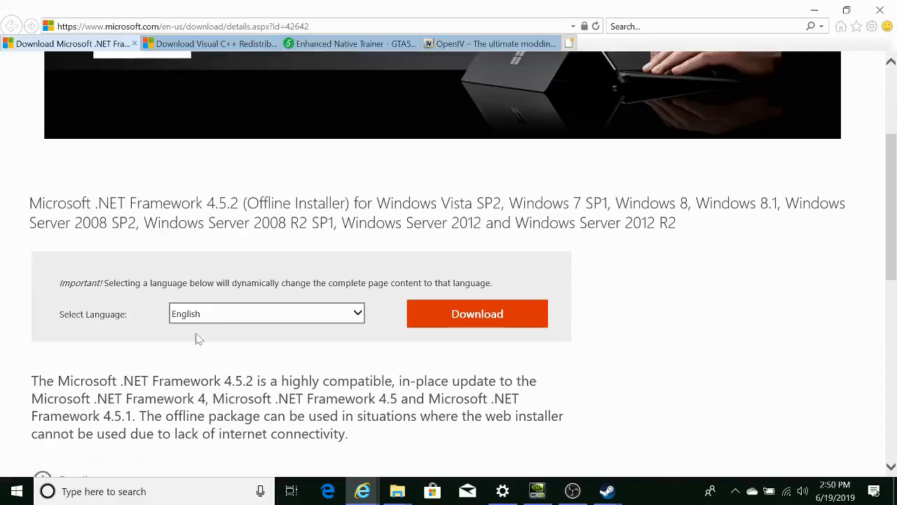
left_click(457, 319)
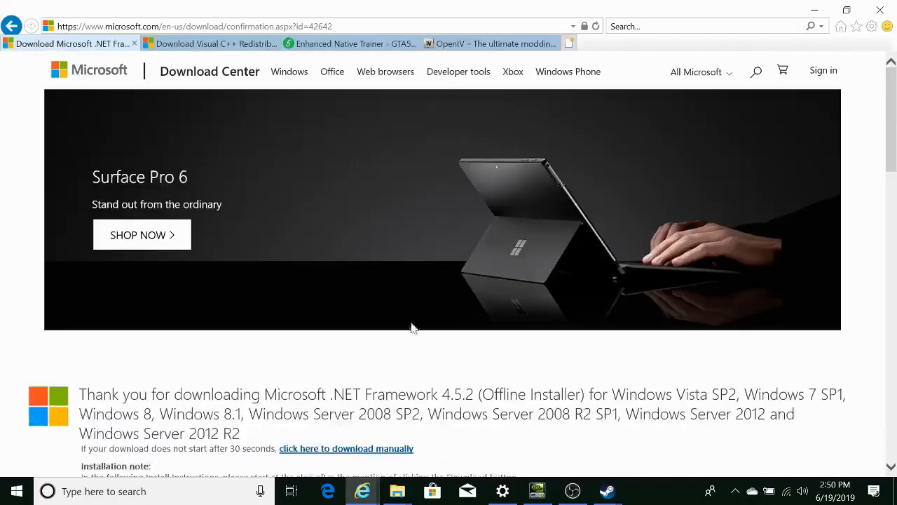
scroll(348, 346, "down", 1)
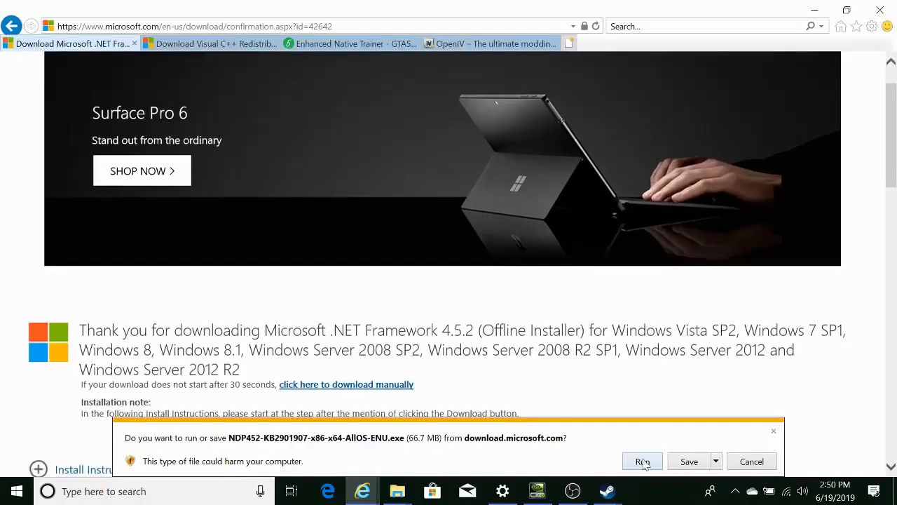
left_click(643, 461)
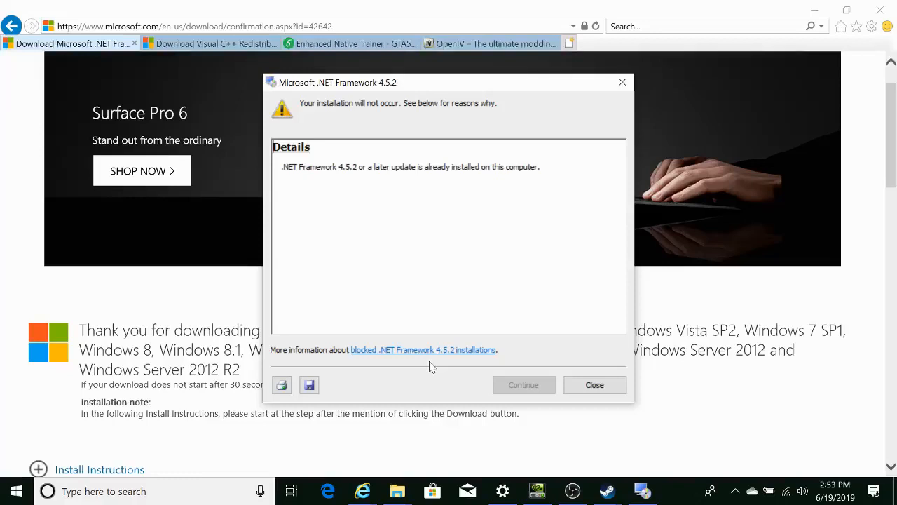
left_click(595, 385)
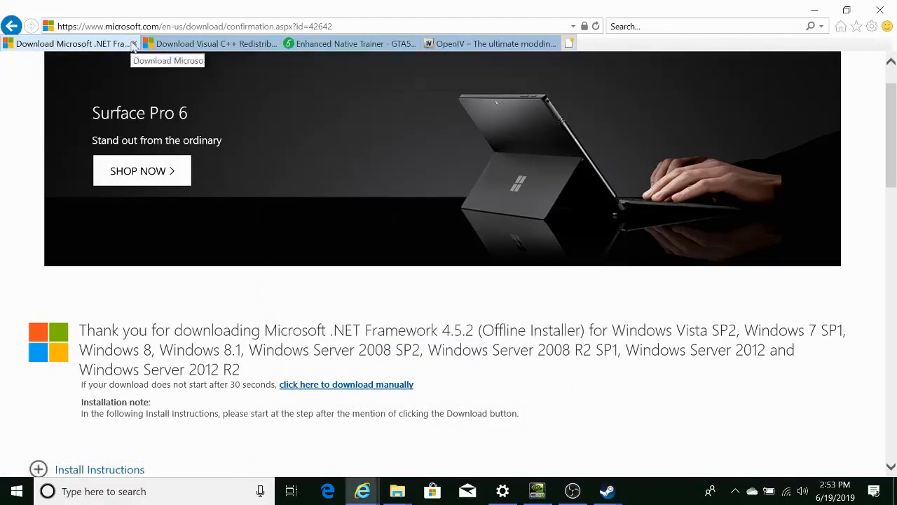
left_click(134, 44)
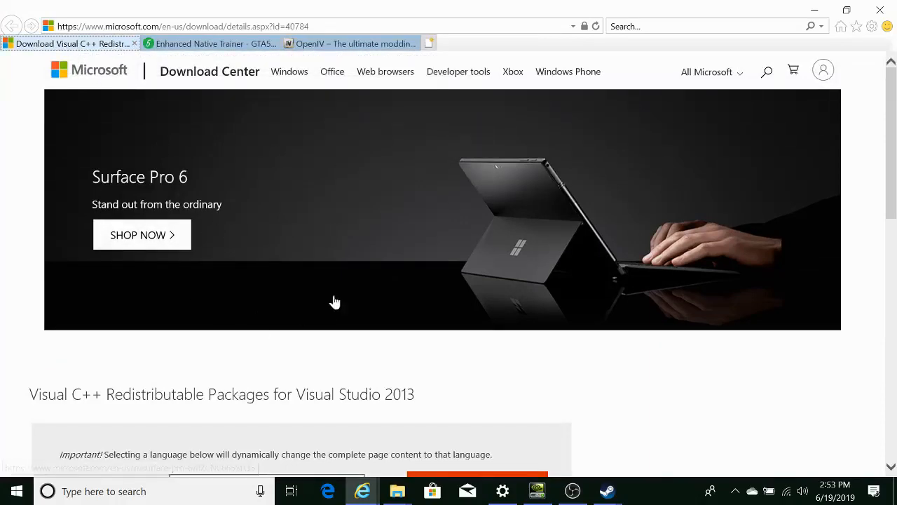
Download and run vcredist_x64.exe from the Visual C++ Redistributable Packages for Visual Studio 2013, and start a repair in its setup
scroll(337, 298, "down", 3)
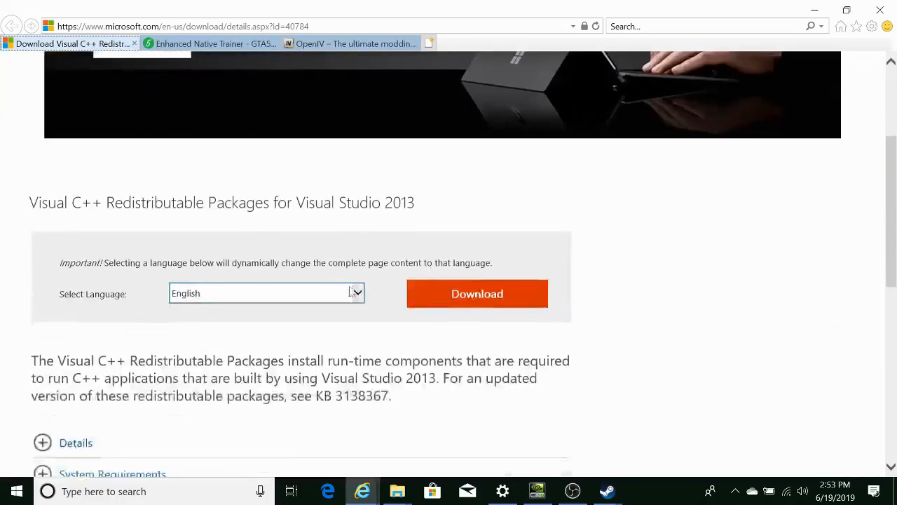
left_click(473, 300)
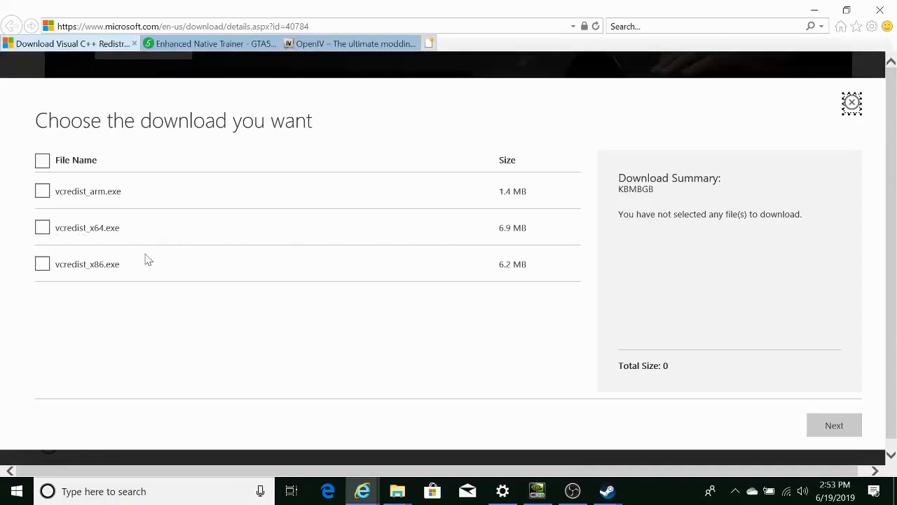
left_click(43, 231)
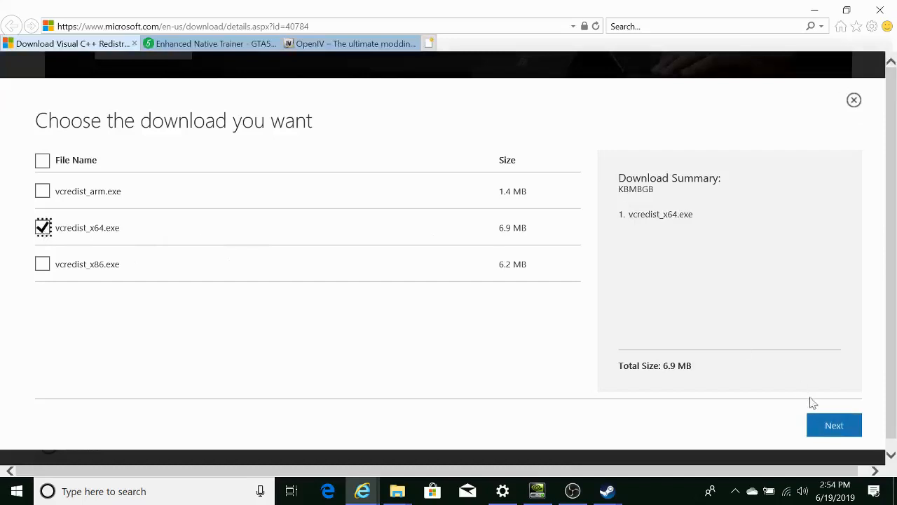
left_click(834, 427)
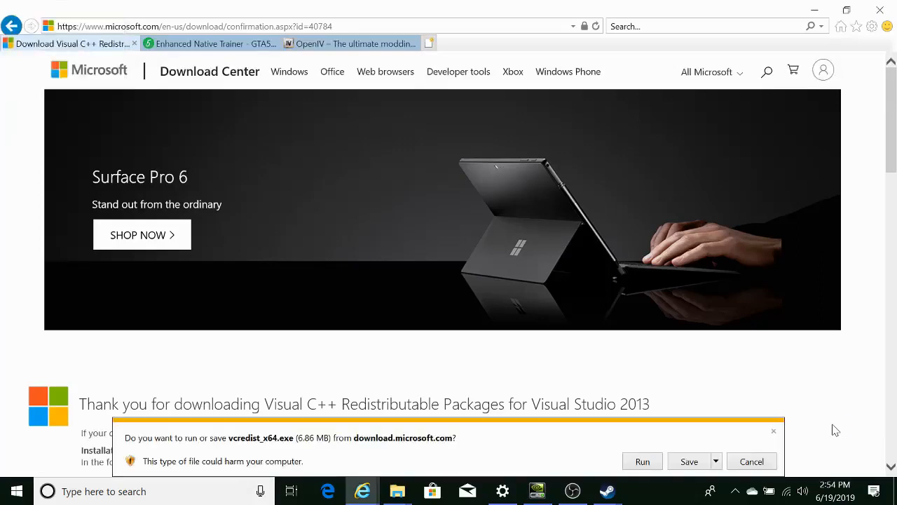
left_click(639, 464)
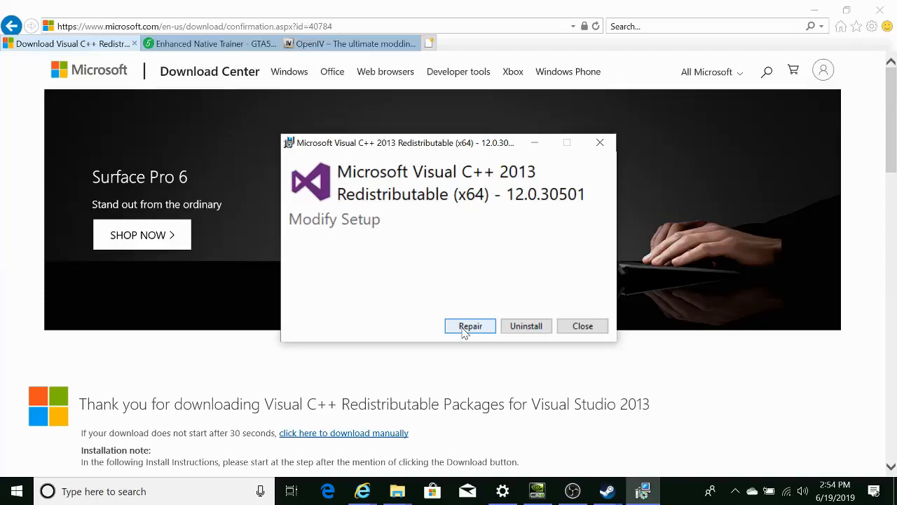
left_click(468, 327)
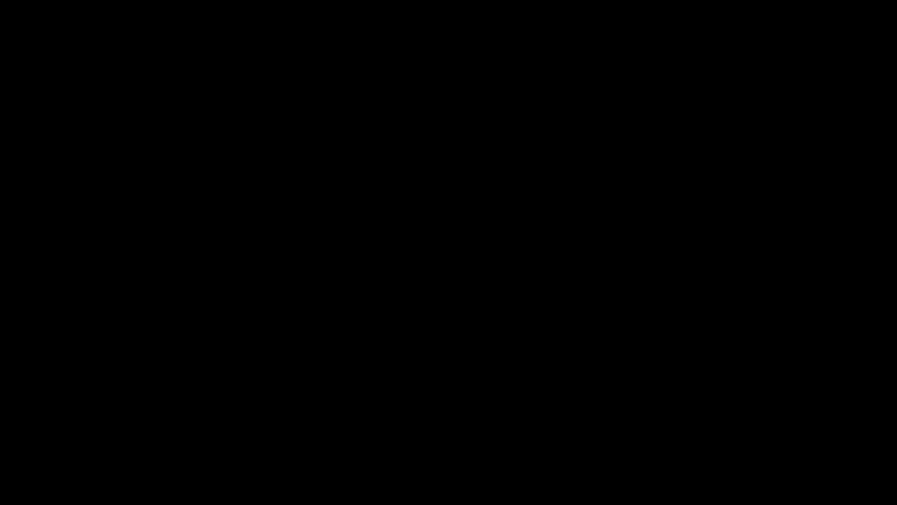
Close the Visual C++ 2013 Redistributable (x64) setup without restarting the computer, and close its download page
left_click(404, 341)
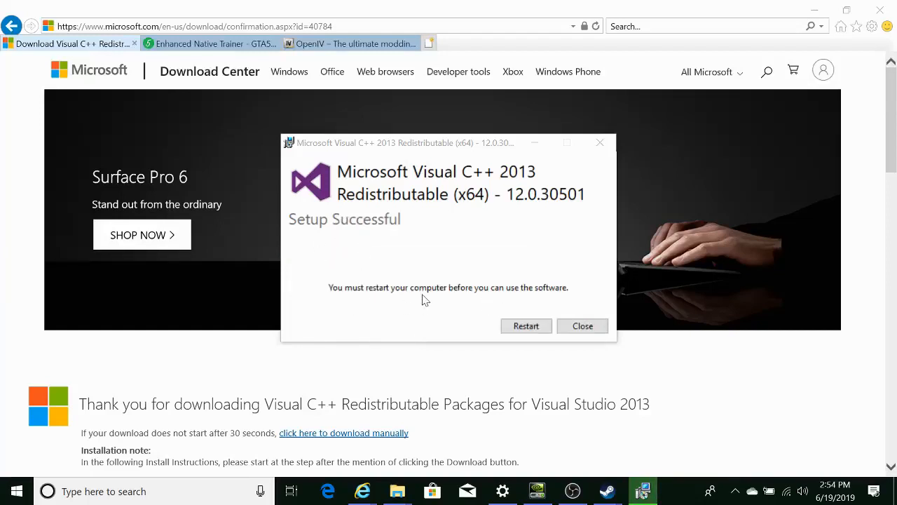
left_click(583, 327)
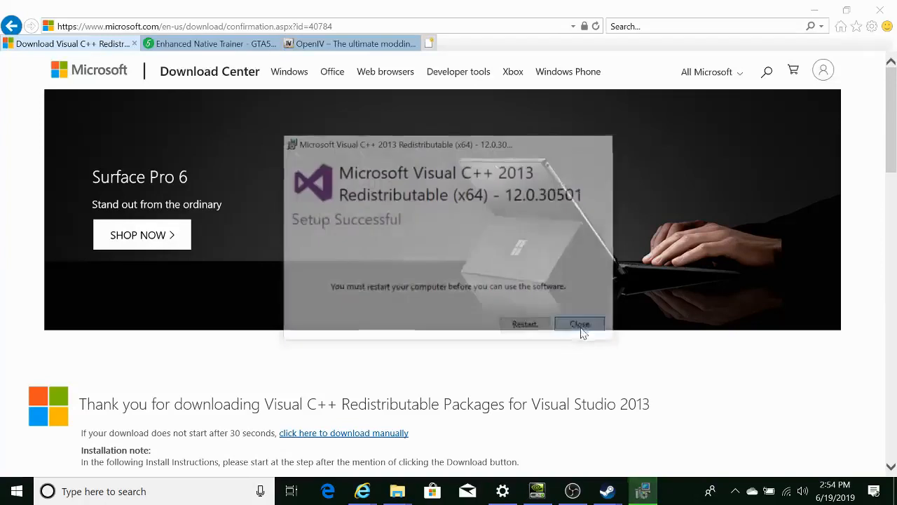
left_click(134, 45)
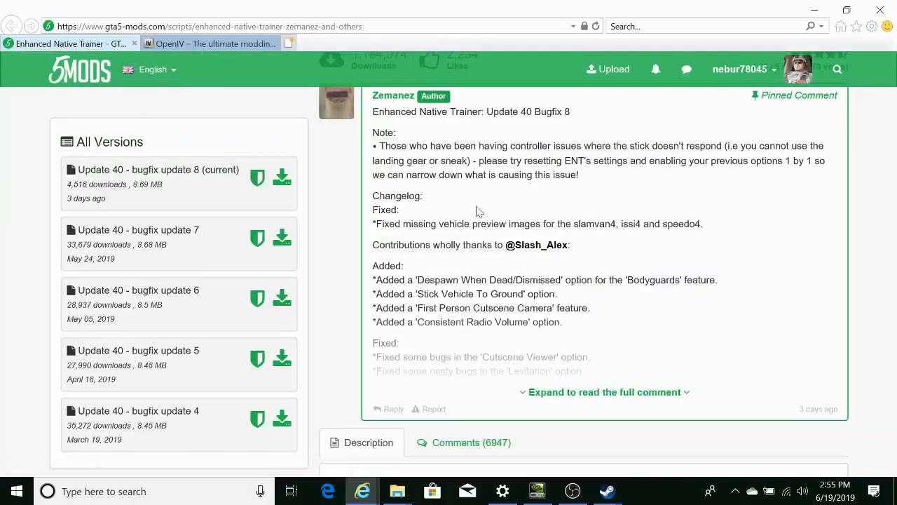
Download Enhanced Native Trainer Update 40 - bugfix update 8 from its GTA5-Mods page and open the zip archive
scroll(610, 297, "up", 10)
scroll(421, 298, "down", 3)
scroll(379, 322, "up", 3)
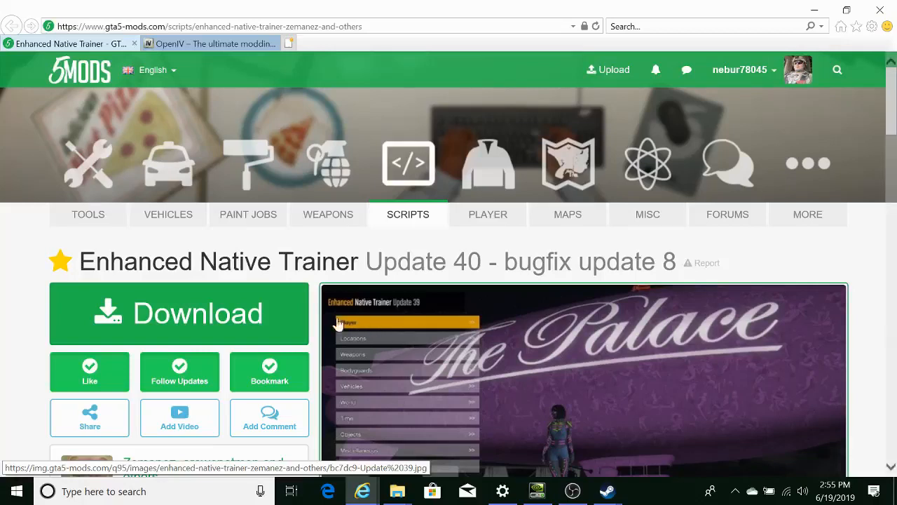
left_click(240, 326)
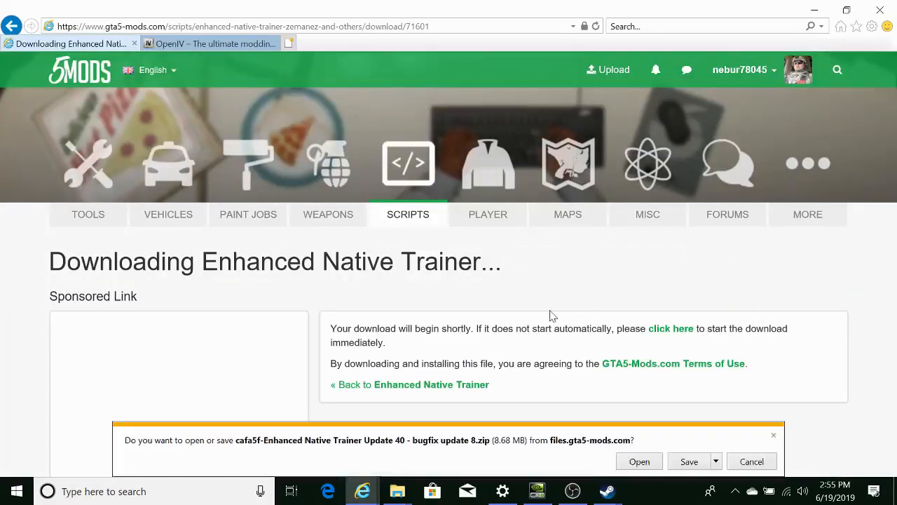
scroll(669, 413, "down", 2)
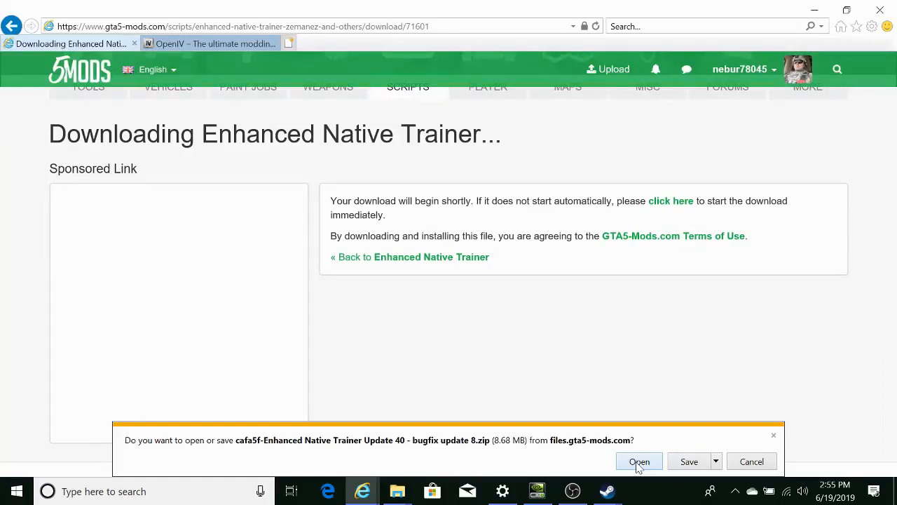
left_click(639, 461)
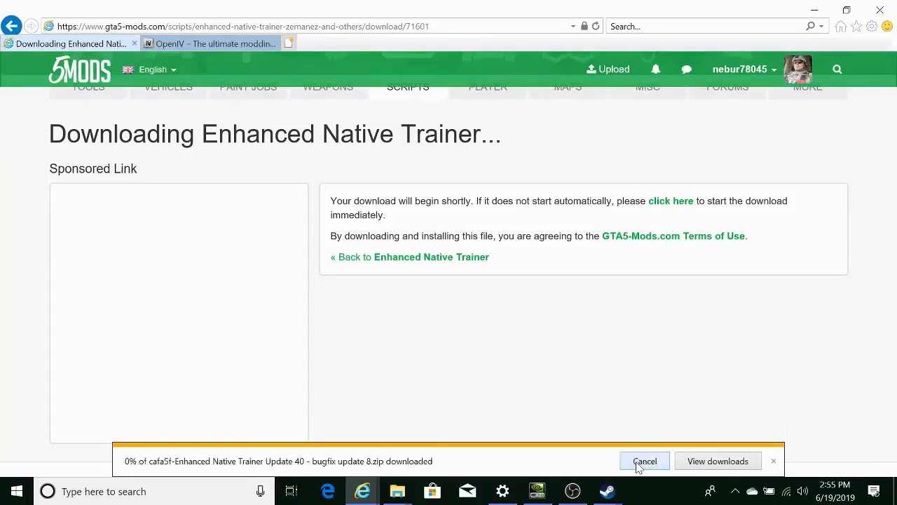
left_click(516, 312)
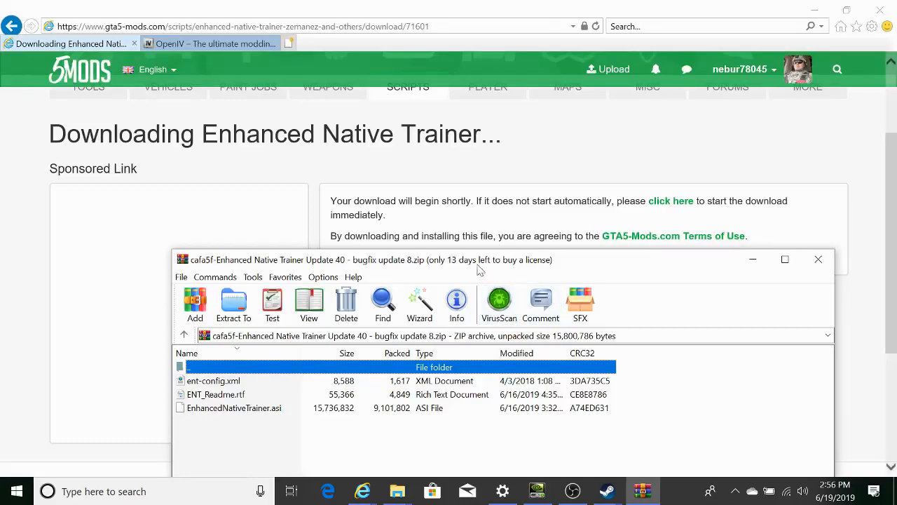
left_click_drag(477, 260, 432, 110)
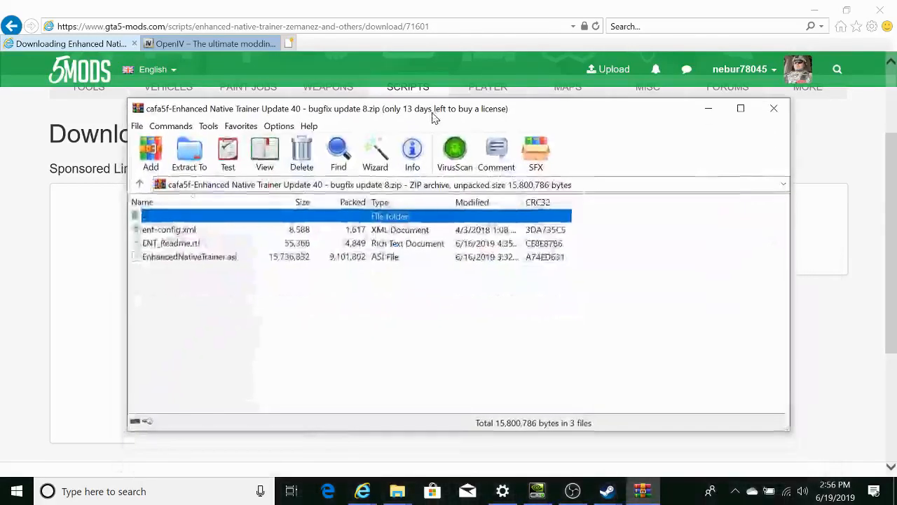
Open ENT_Readme.rtf from the archive, read through to the install instructions, and minimize the document
left_click(186, 246)
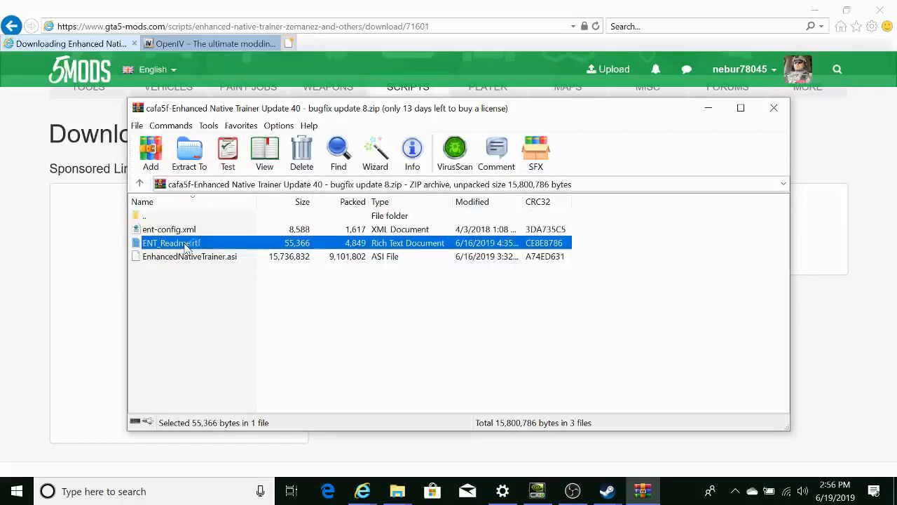
double_click(186, 244)
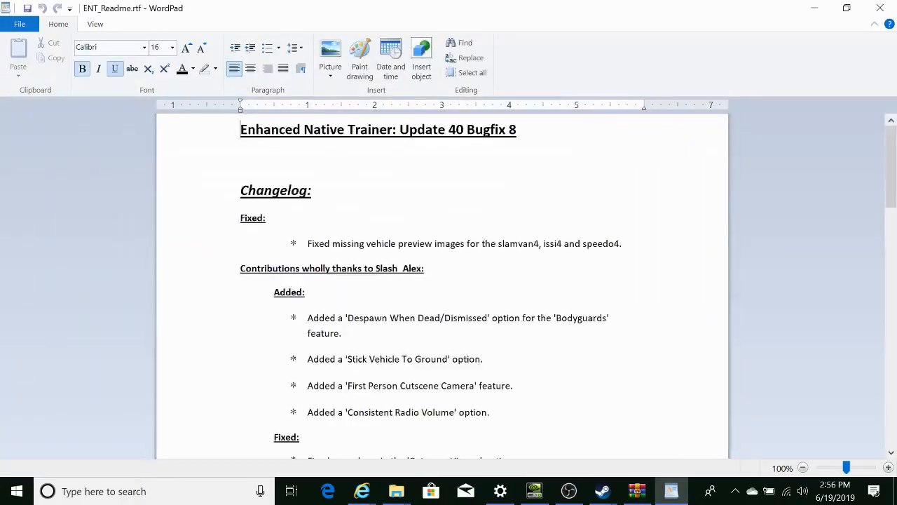
scroll(264, 264, "down", 3)
scroll(442, 286, "down", 4)
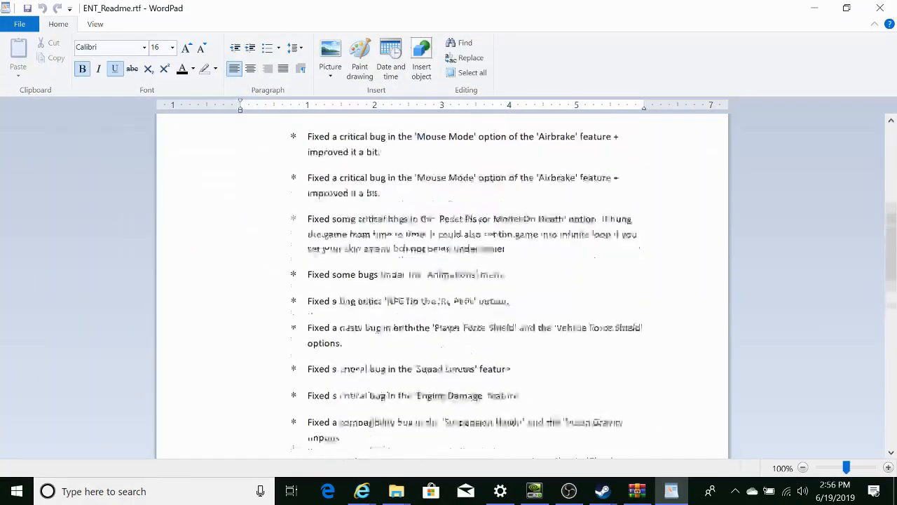
scroll(442, 286, "up", 8)
scroll(442, 286, "down", 4)
scroll(442, 286, "down", 10)
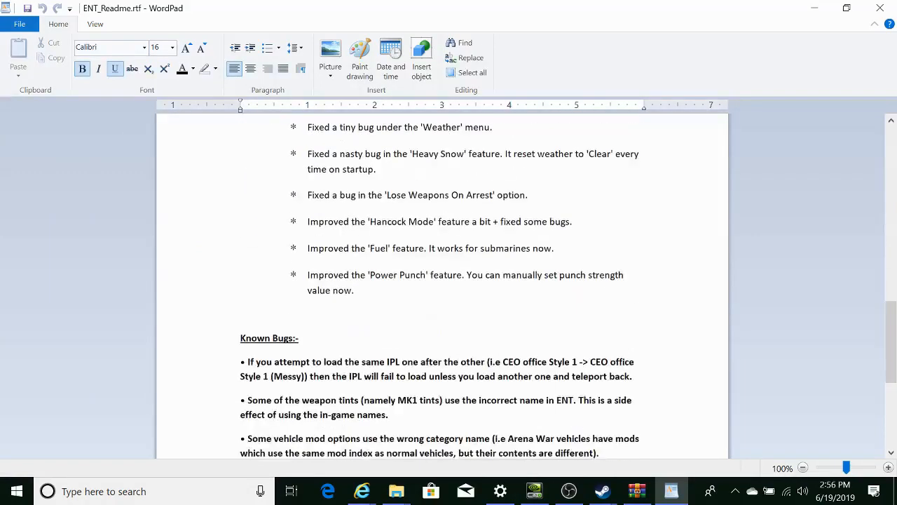
scroll(443, 286, "down", 3)
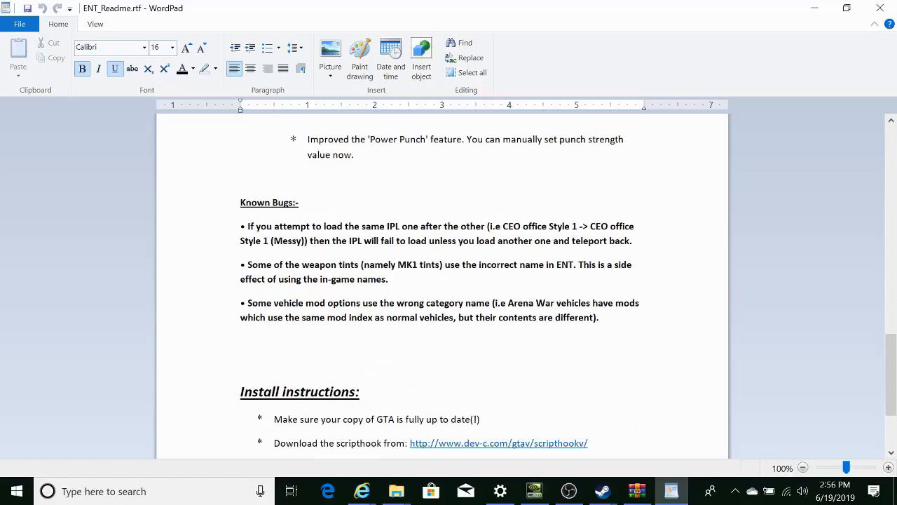
scroll(442, 286, "down", 3)
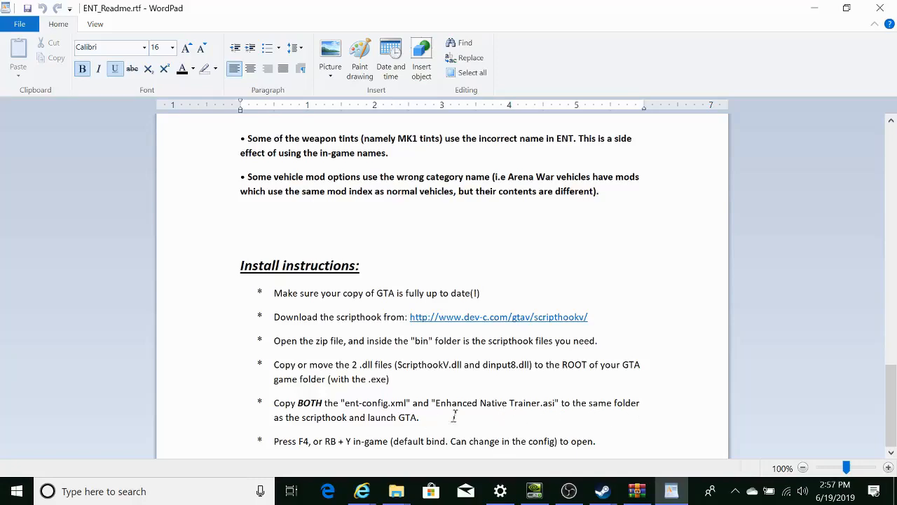
scroll(462, 413, "up", 1)
scroll(396, 52, "down", 1)
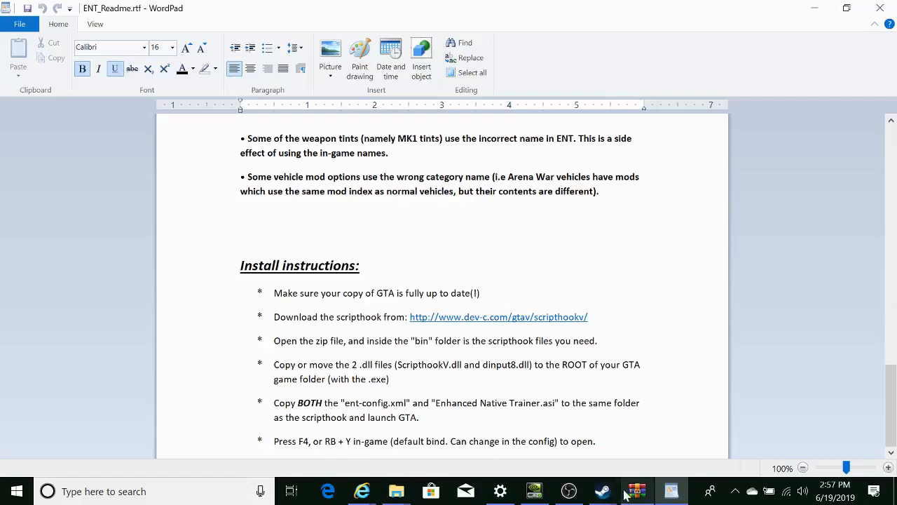
left_click(815, 7)
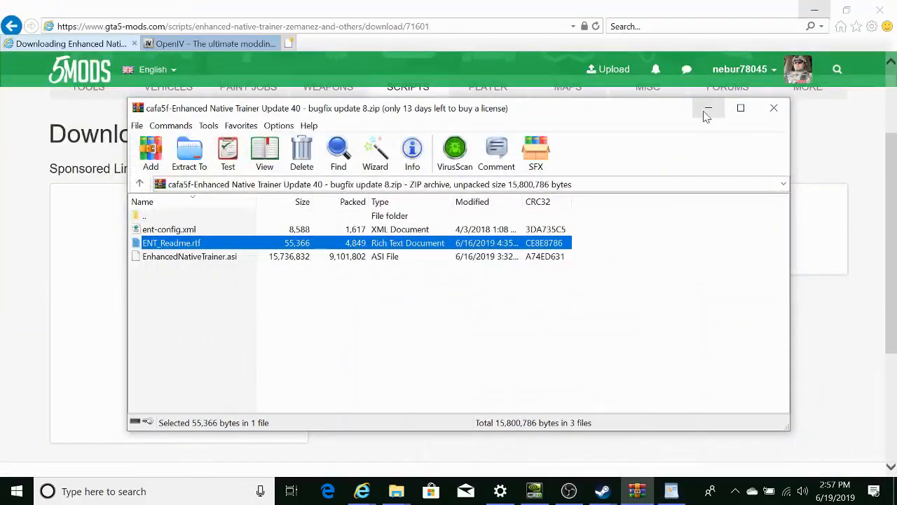
Copy ent-config.xml and EnhancedNativeTrainer.asi from the archive into the Grand Theft Auto V folder
left_click_drag(319, 112, 686, 153)
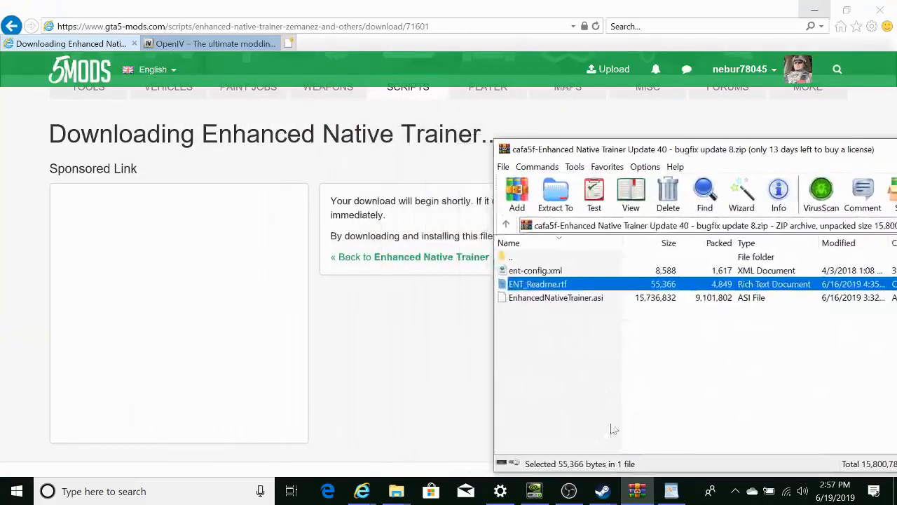
left_click(815, 9)
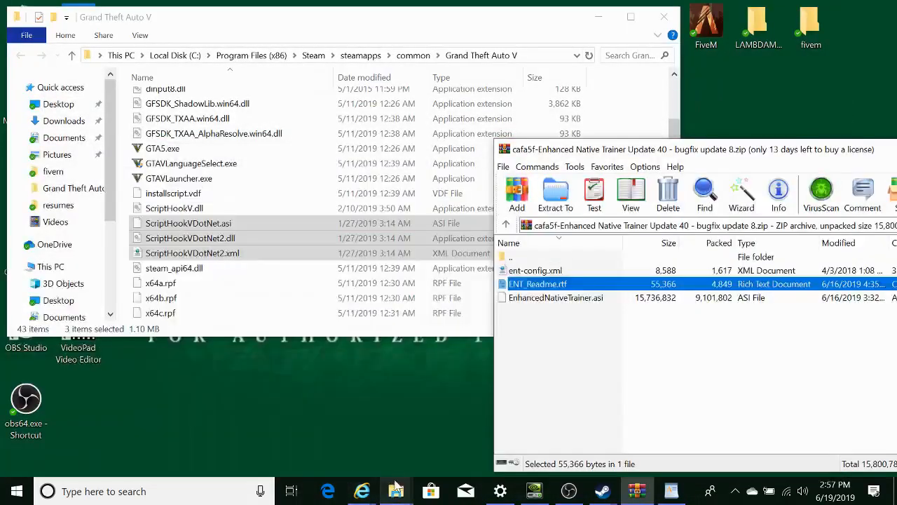
left_click(394, 28)
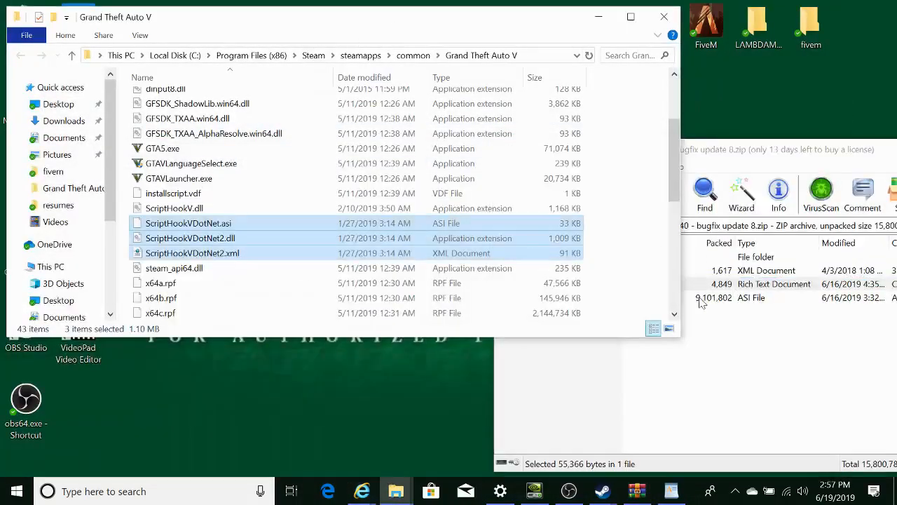
left_click(755, 168)
left_click(551, 299)
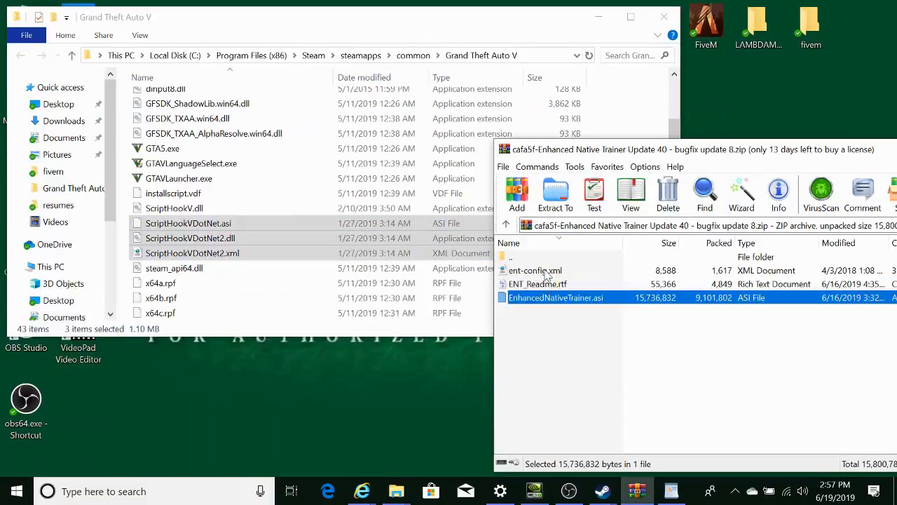
left_click(548, 271)
left_click_drag(677, 153, 751, 261)
left_click(655, 414)
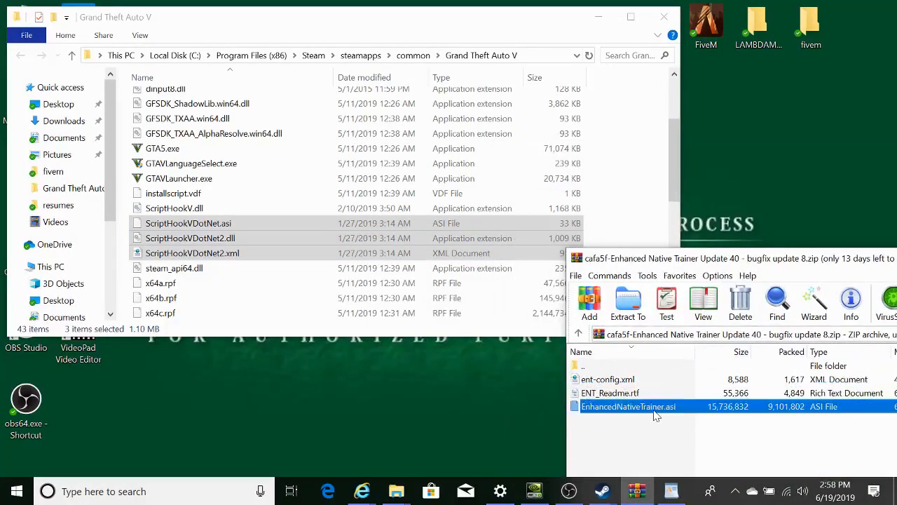
left_click(615, 380, "ctrl")
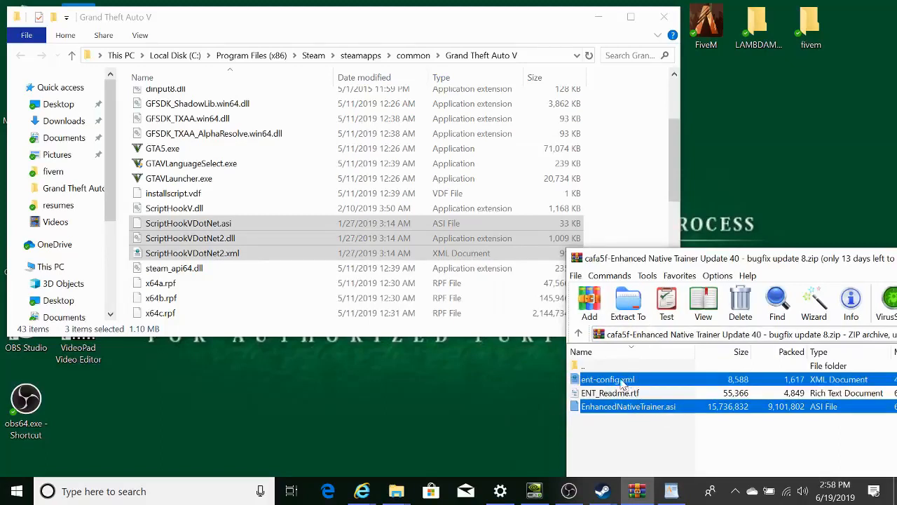
left_click_drag(629, 380, 631, 174)
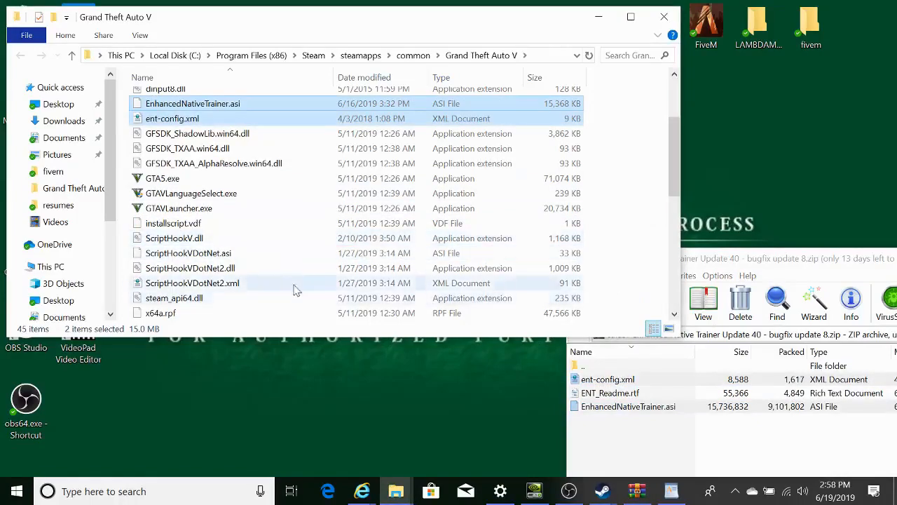
left_click_drag(795, 258, 314, 155)
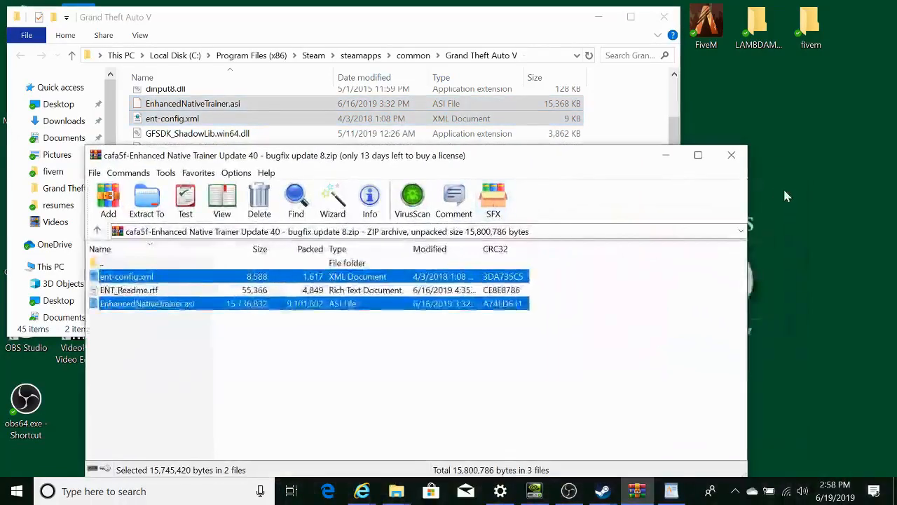
Return to Internet Explorer, download the OpenIV 3.1 installer ovisetup.exe from openiv.com and run it despite the unverified publisher
left_click(361, 491)
left_click(301, 410)
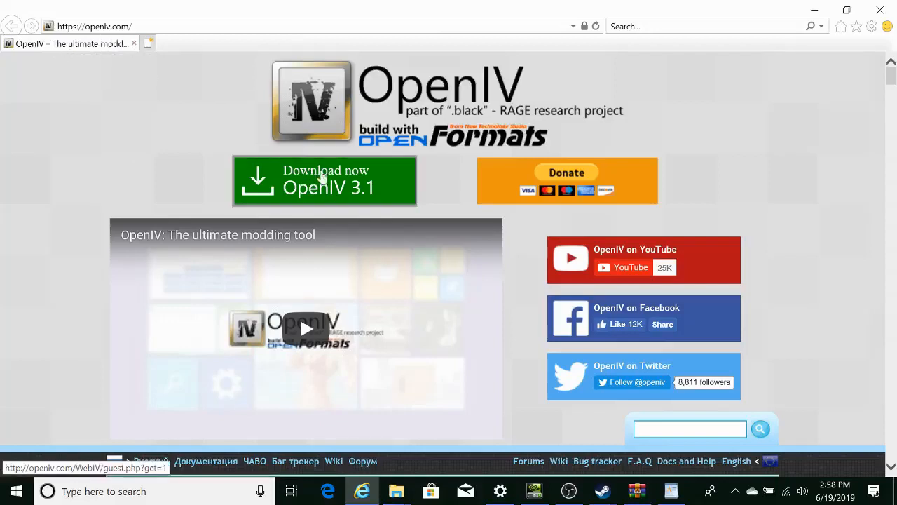
left_click(307, 185)
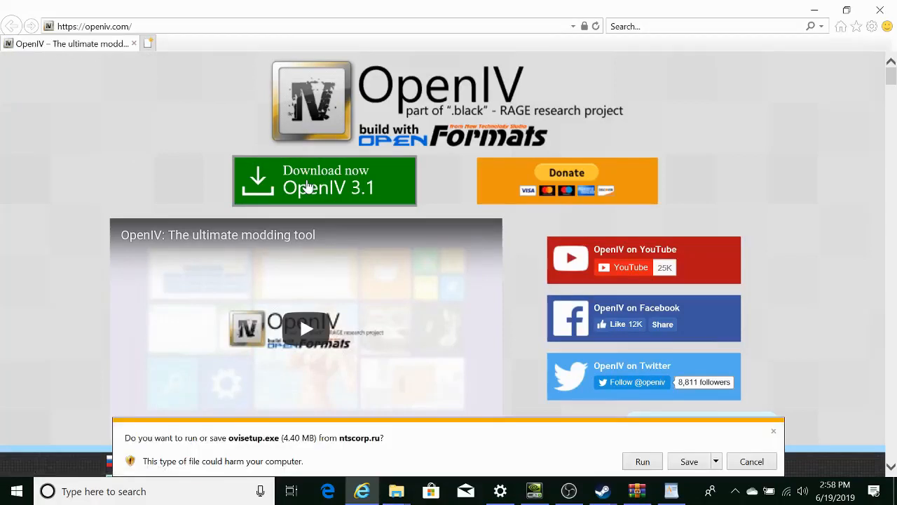
left_click(638, 464)
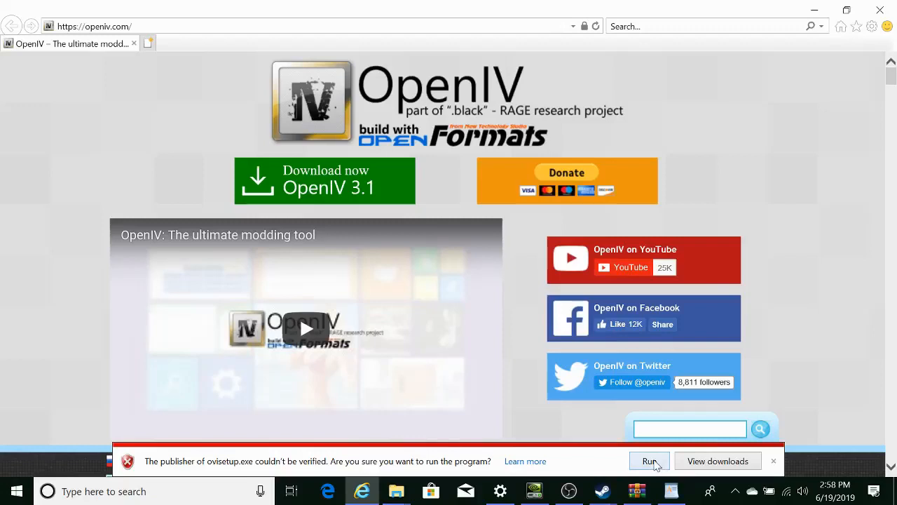
left_click(650, 461)
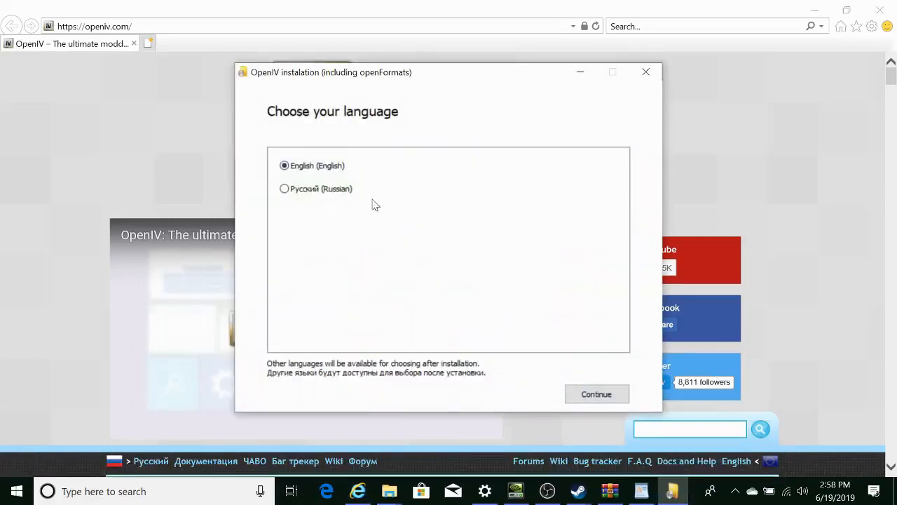
Install OpenIV on this computer in English with a desktop icon, accepting the license terms, and close the installer and minimize the browser
left_click(592, 395)
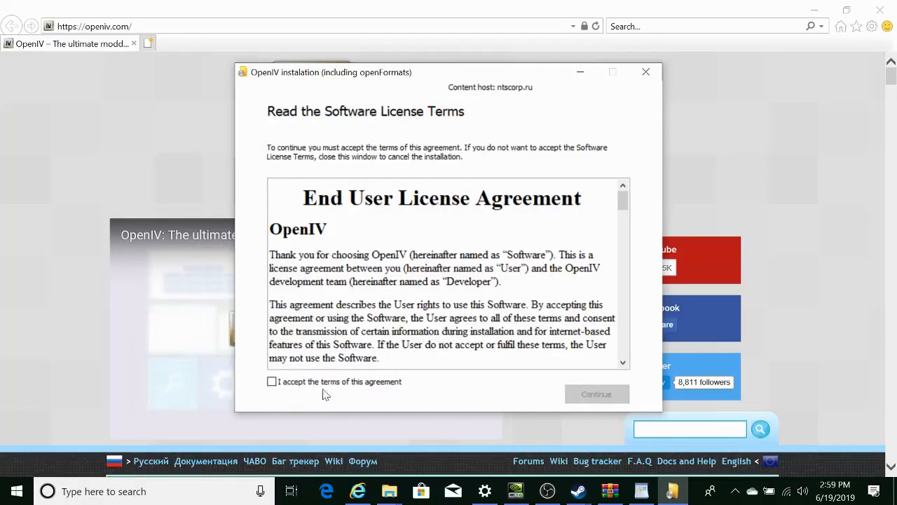
left_click(272, 381)
left_click(597, 395)
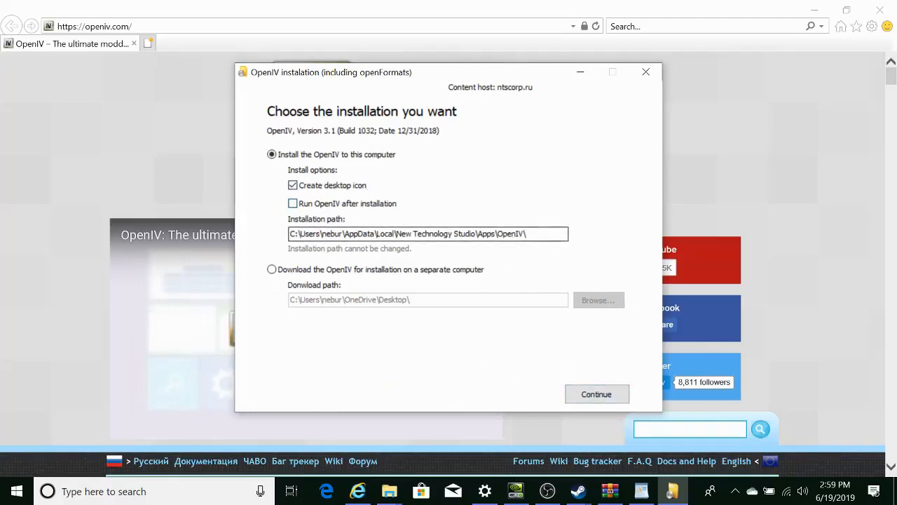
left_click(596, 397)
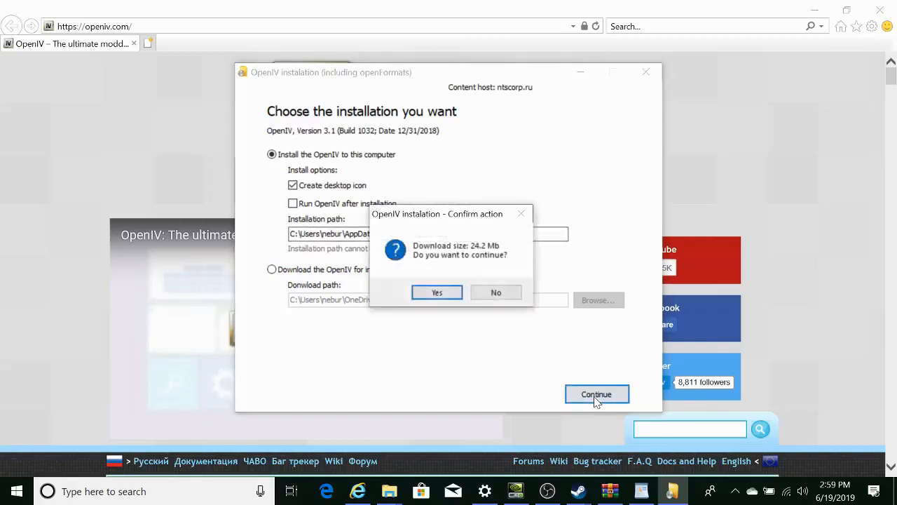
left_click(437, 293)
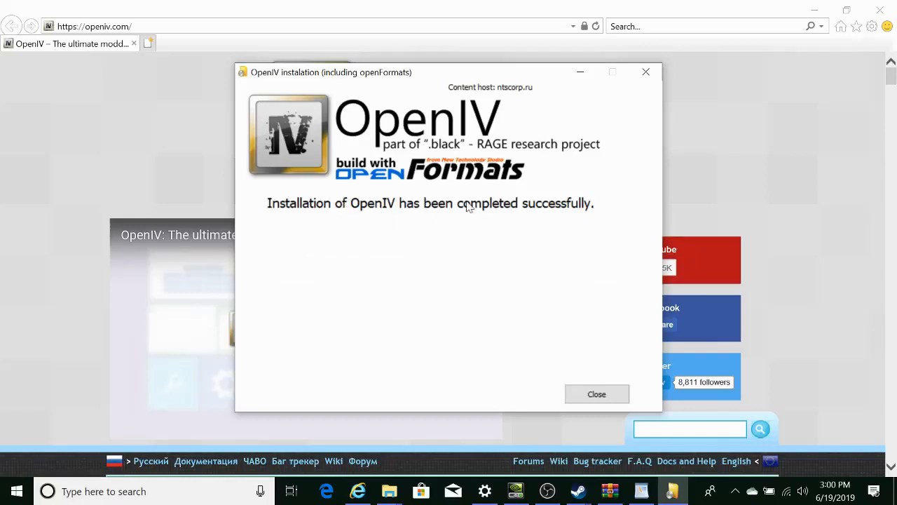
left_click(597, 394)
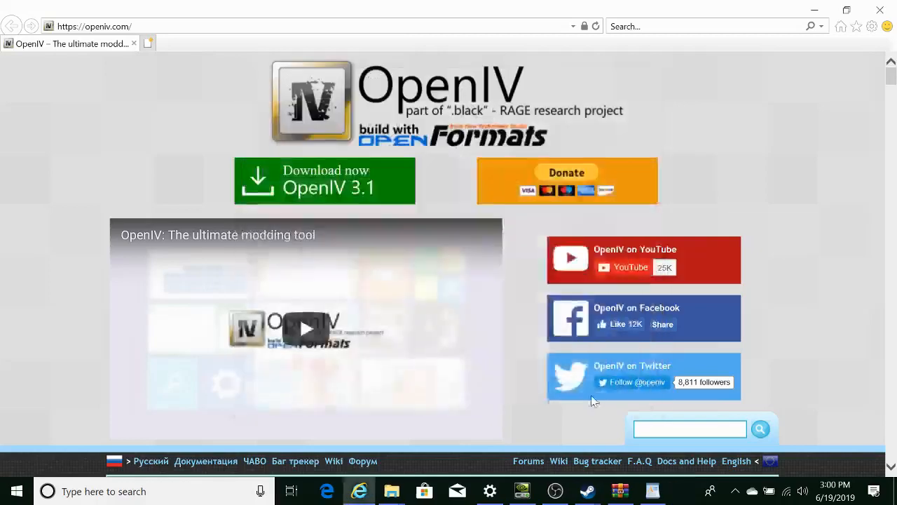
left_click(816, 16)
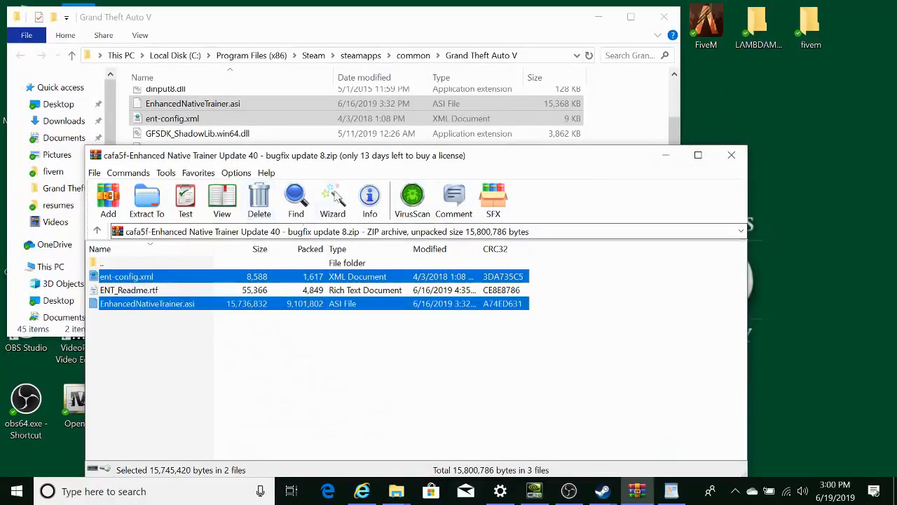
Close the Enhanced Native Trainer archive and Internet Explorer, and minimize the Grand Theft Auto V folder window
left_click(732, 160)
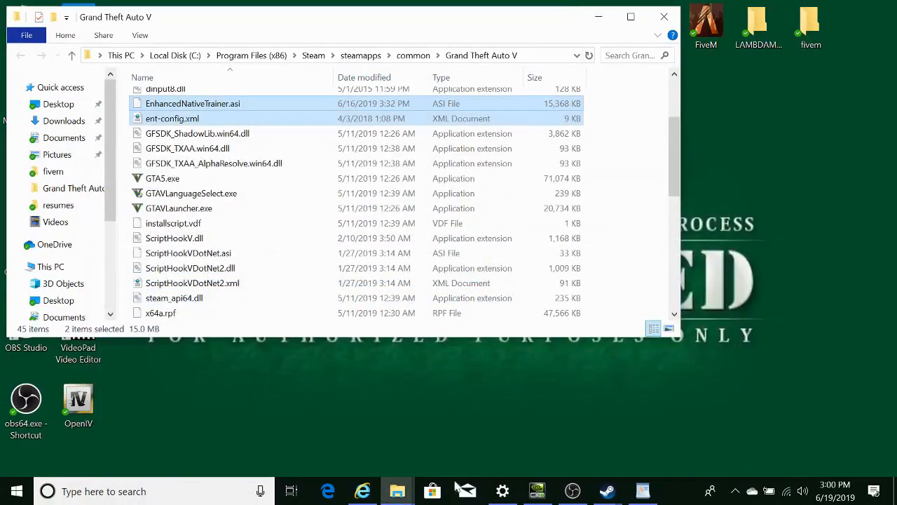
left_click(361, 490)
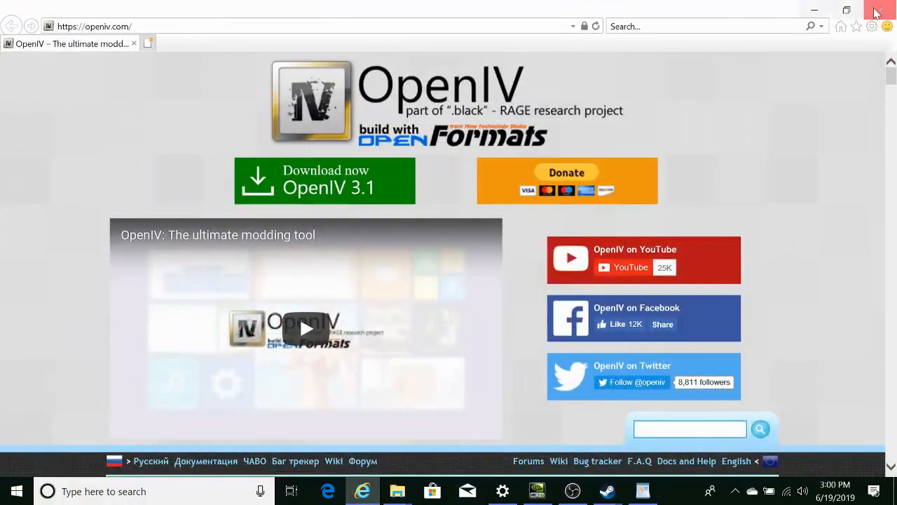
left_click(877, 16)
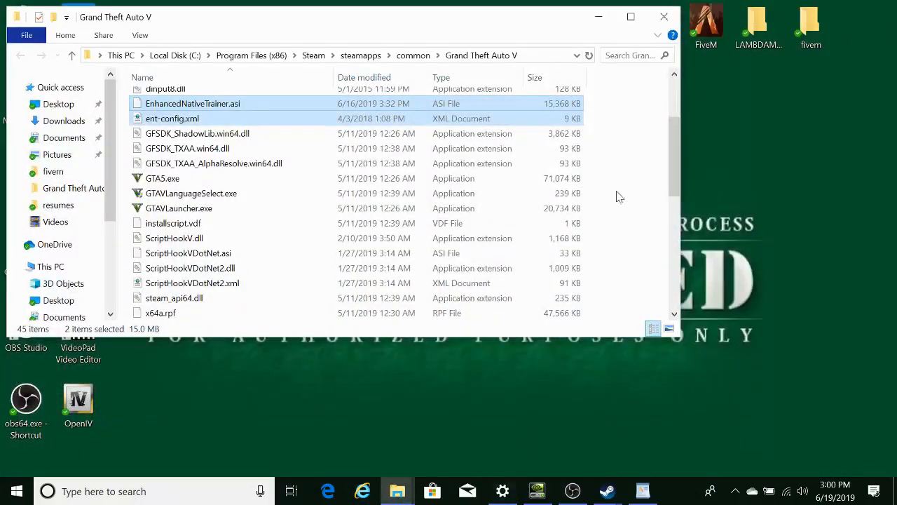
left_click(592, 16)
Check the gtav backup folder's contents and move it to the Recycle Bin, and place the OpenIV icon beside the Grand Theft Auto V folder shortcut
left_click_drag(84, 405, 589, 137)
mouse_move(496, 183)
left_mouse_down()
mouse_move(418, 114)
mouse_move(469, 142)
mouse_move(492, 180)
left_mouse_up()
double_click(492, 180)
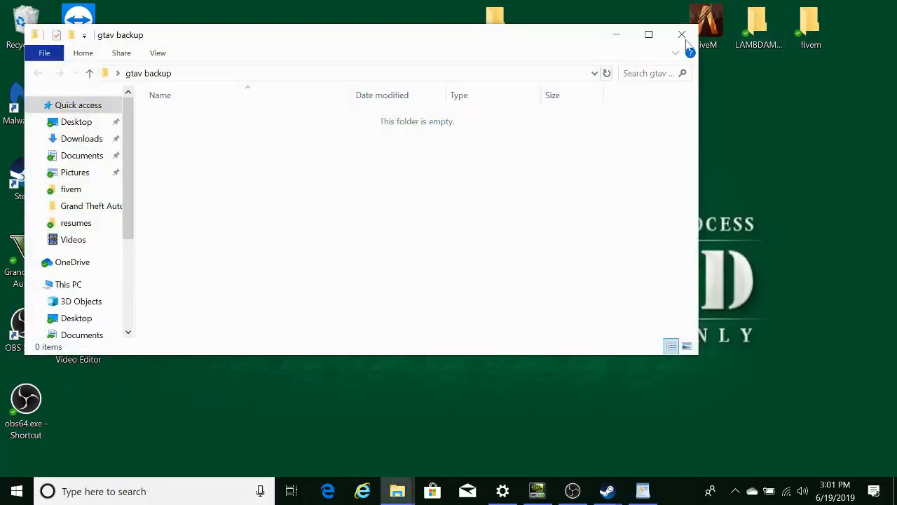
left_click(682, 33)
left_click_drag(487, 183, 26, 22)
left_click_drag(598, 105, 397, 115)
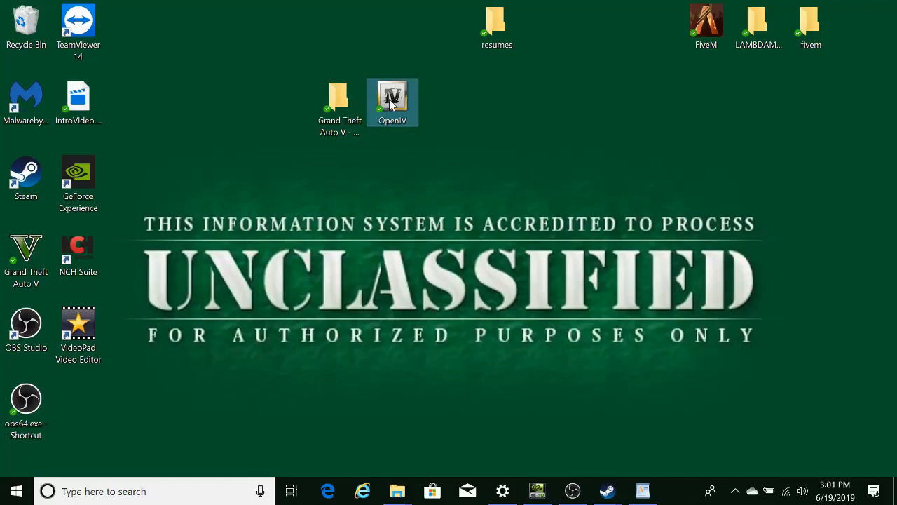
Start OpenIV for Grand Theft Auto V on Windows and set the game location to C:\Program Files (x86)\Steam\steamapps\common\Grand Theft Auto V
double_click(391, 102)
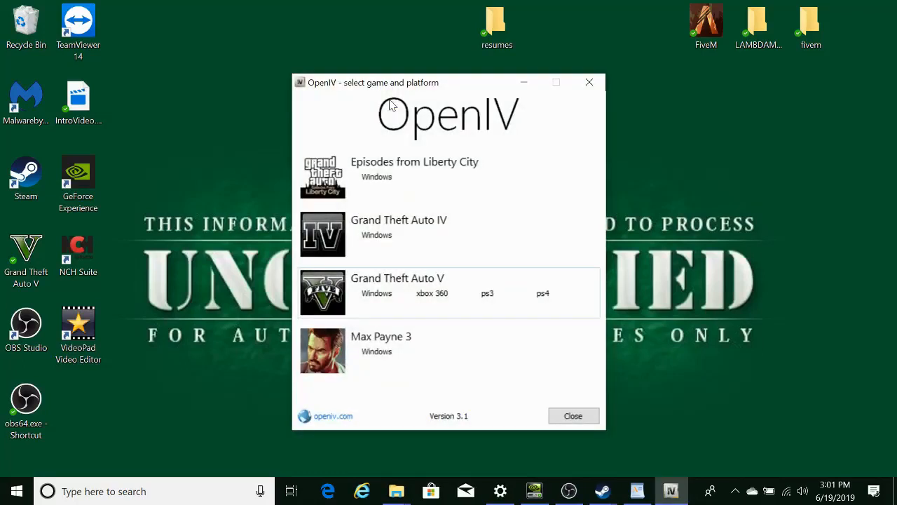
left_click(377, 294)
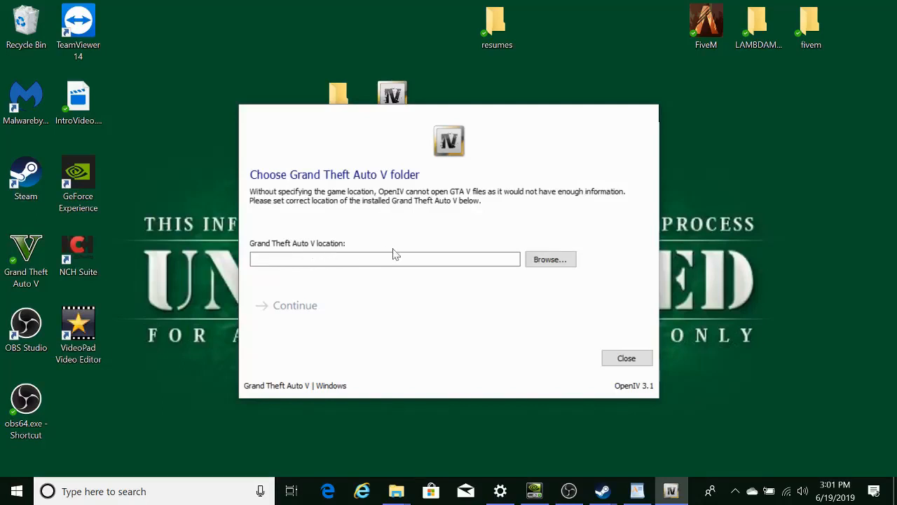
left_click(552, 260)
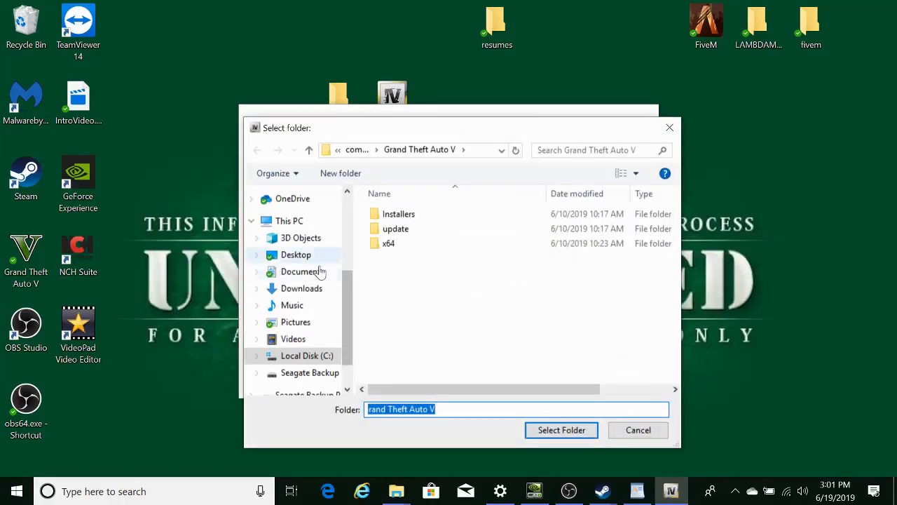
scroll(346, 311, "down", 2)
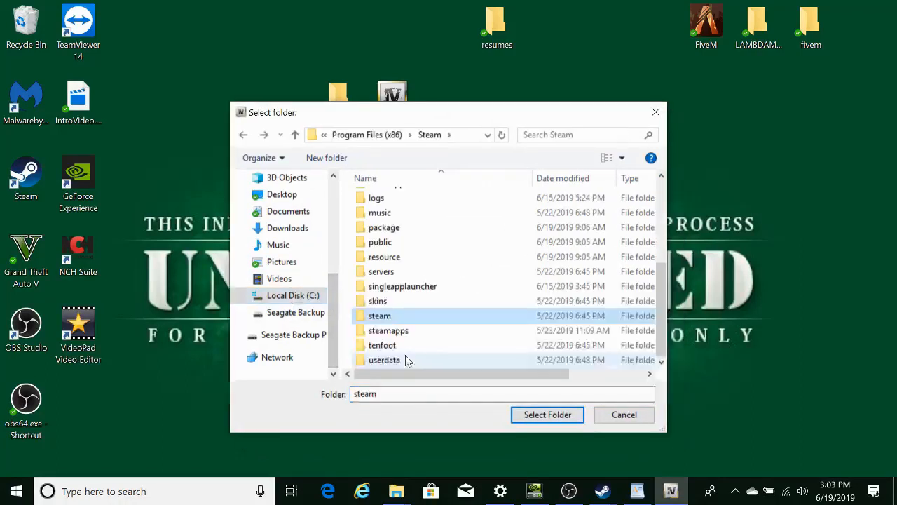
left_click(405, 332)
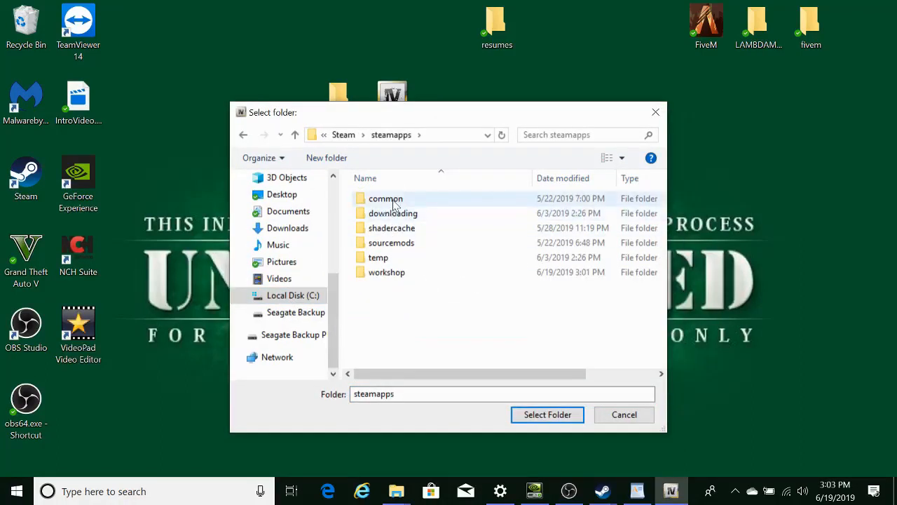
double_click(394, 201)
left_click(401, 203)
double_click(401, 203)
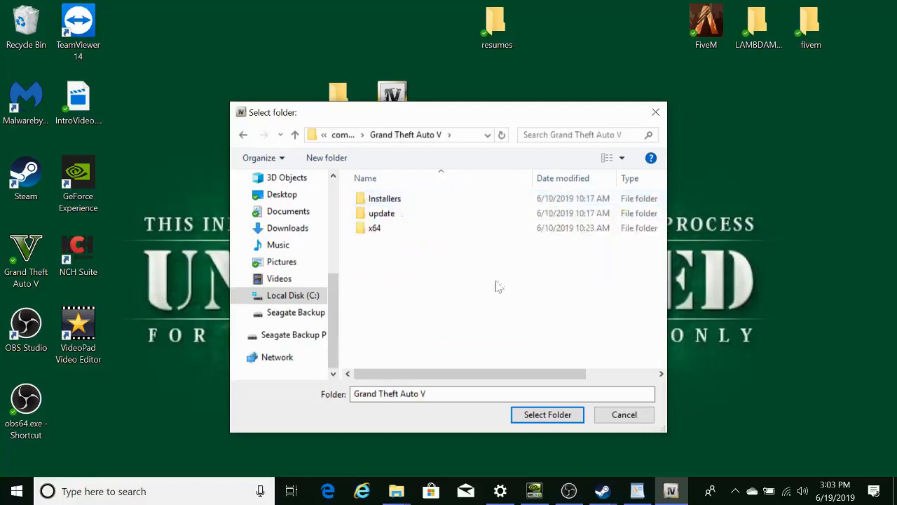
left_click(548, 415)
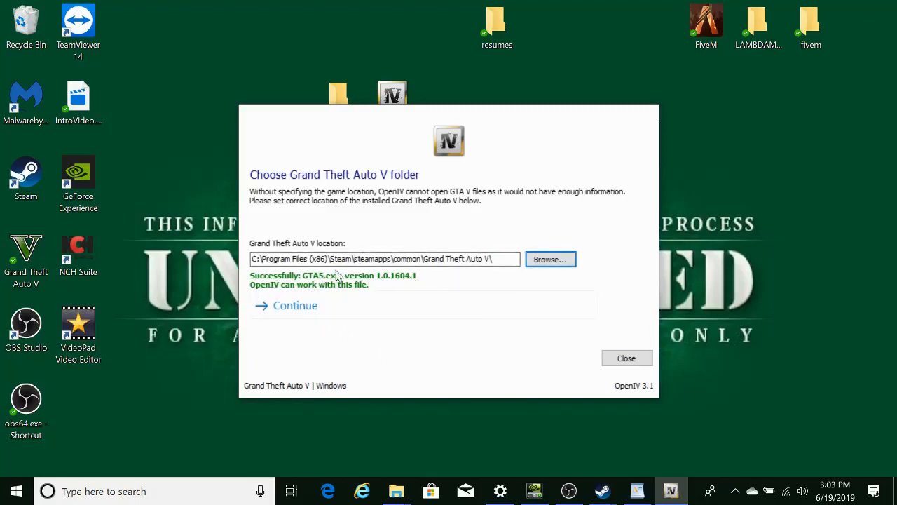
Accept the chosen game location, continue past the backup reminder, and dismiss the Welcome to OpenIV 3.1 video
left_click_drag(423, 259, 493, 259)
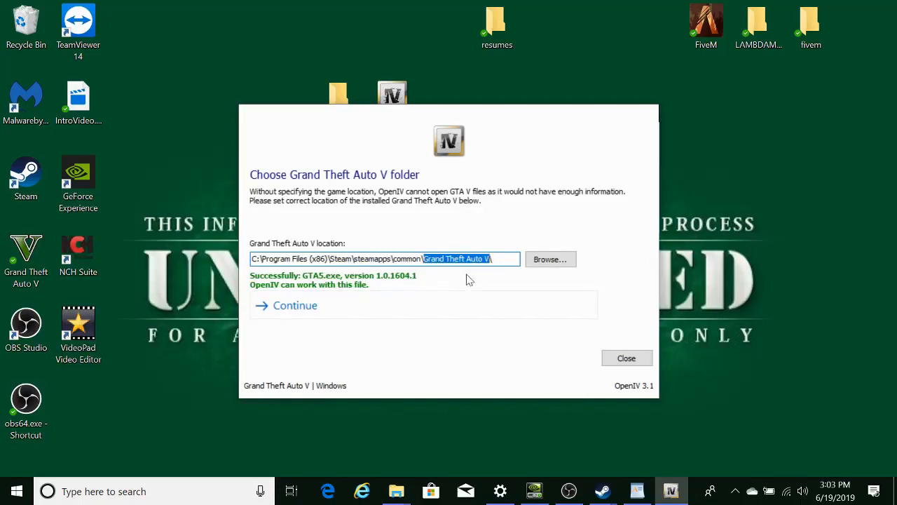
mouse_move(491, 258)
left_mouse_down()
mouse_move(473, 259)
mouse_move(494, 259)
left_mouse_up()
left_click(295, 306)
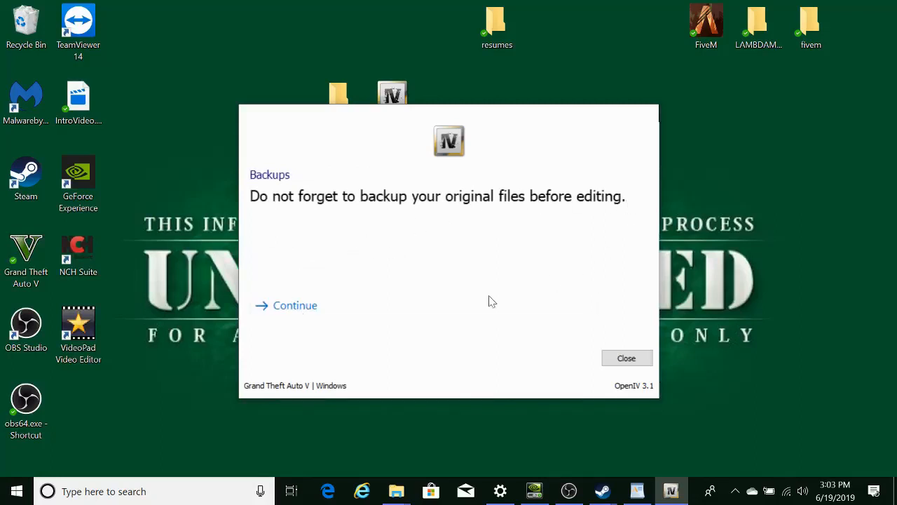
left_click(314, 309)
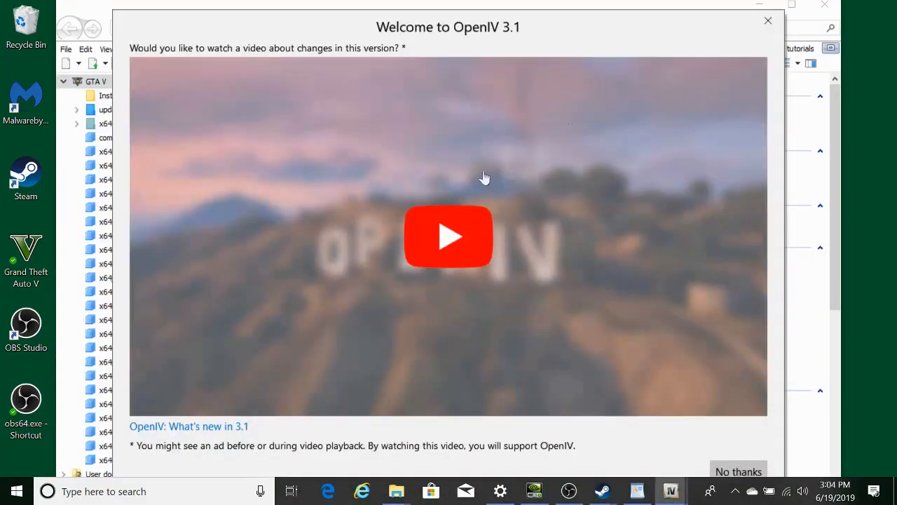
left_click(769, 26)
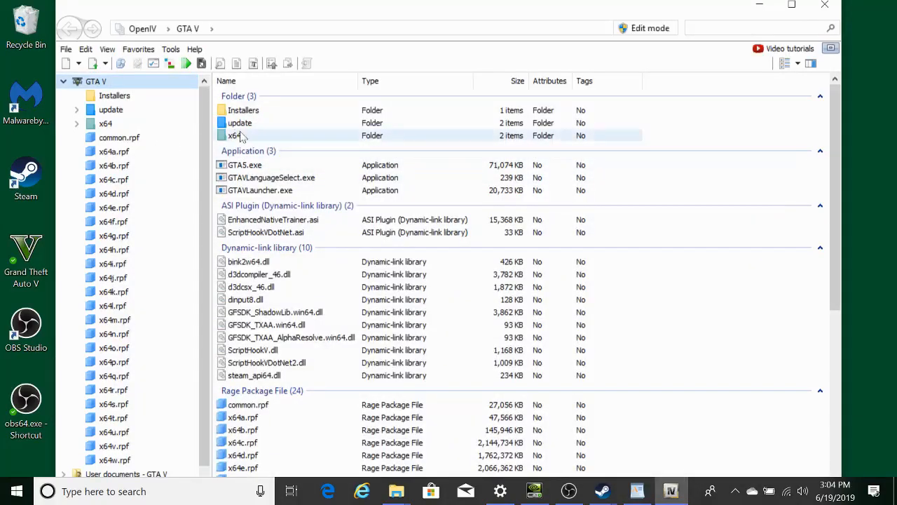
Install the OpenIV.ASI plugin with the ASI Manager and create the "mods" folder, keeping the notification for edits outside it
scroll(325, 192, "down", 2)
scroll(325, 292, "up", 2)
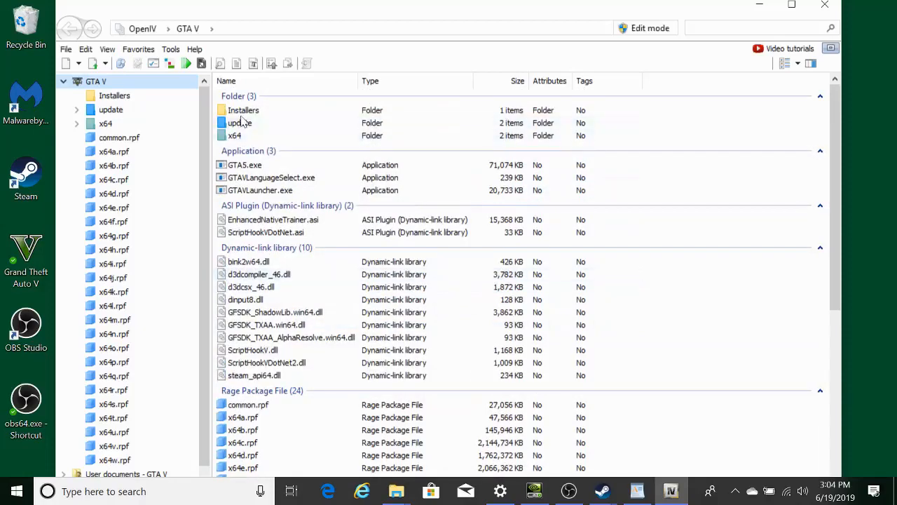
scroll(290, 172, "down", 5)
scroll(280, 280, "up", 3)
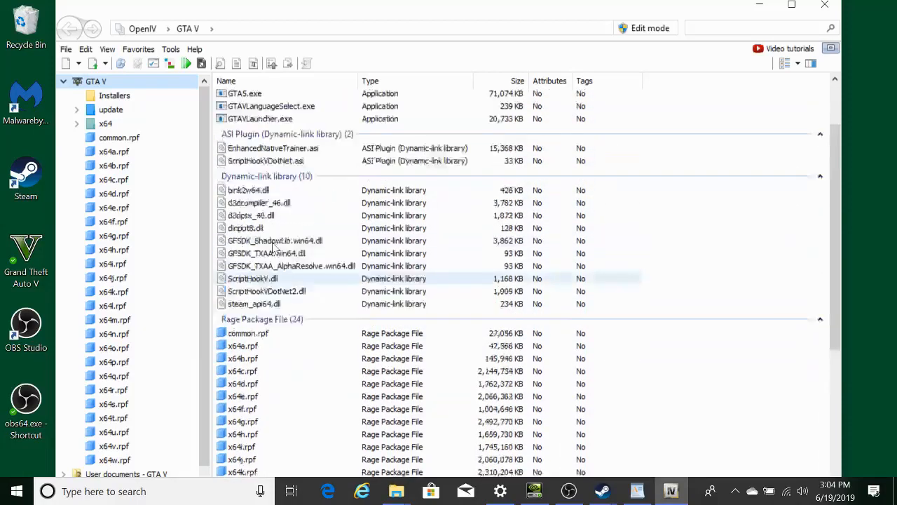
scroll(277, 251, "up", 2)
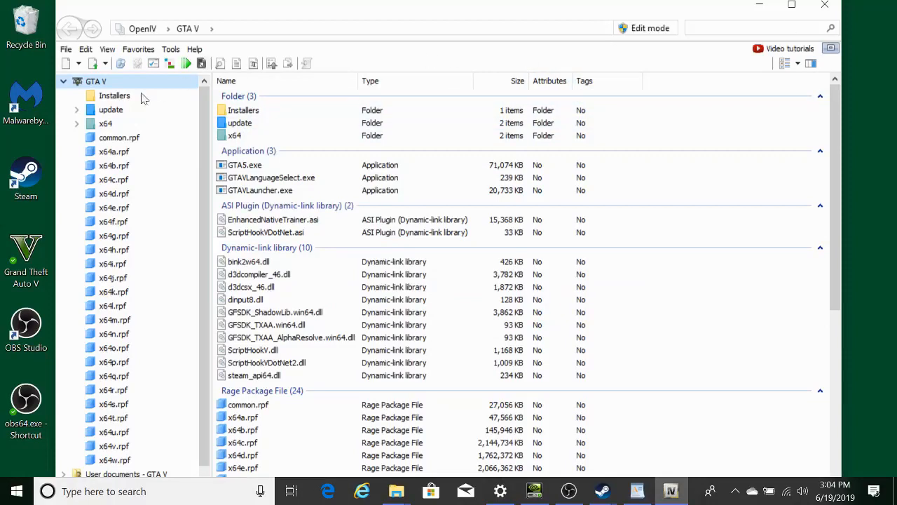
left_click(172, 49)
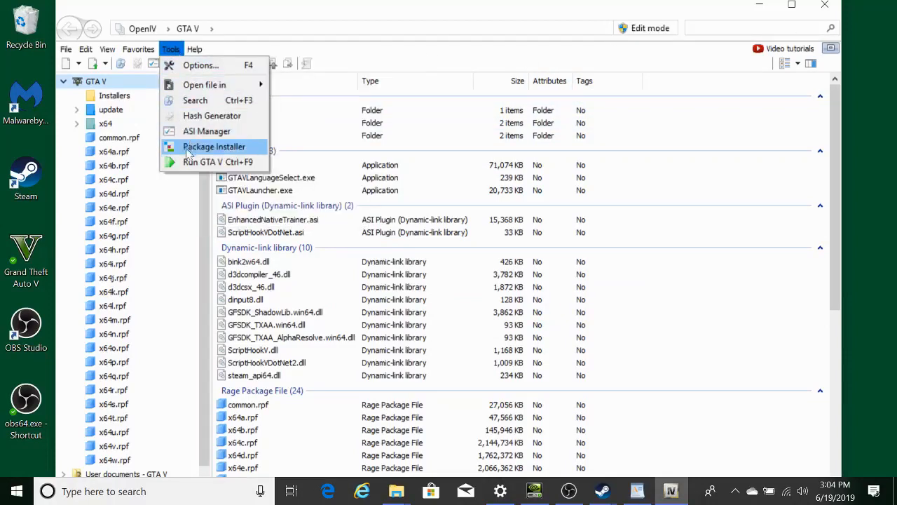
left_click(207, 132)
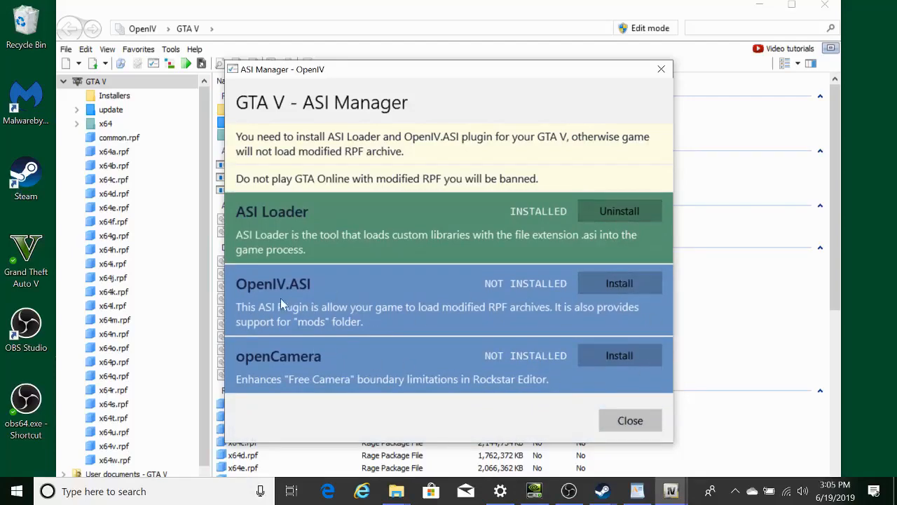
left_click(630, 282)
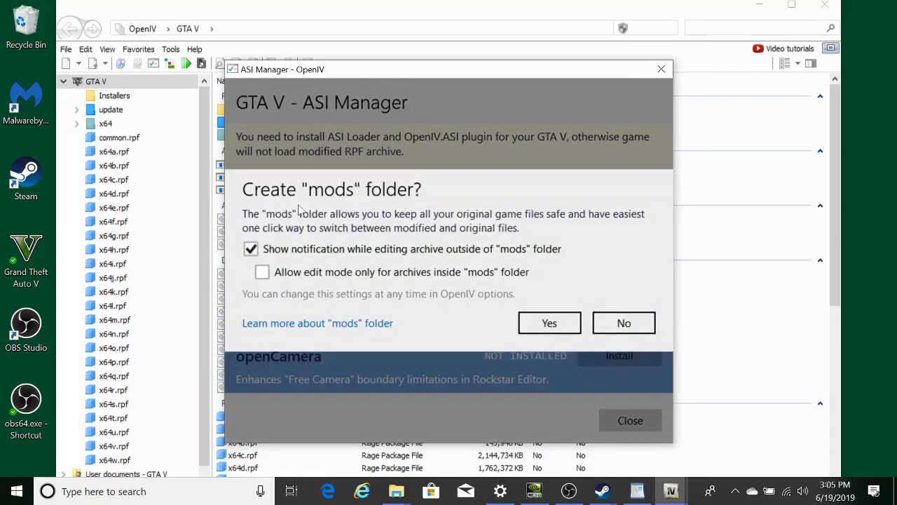
left_click(549, 323)
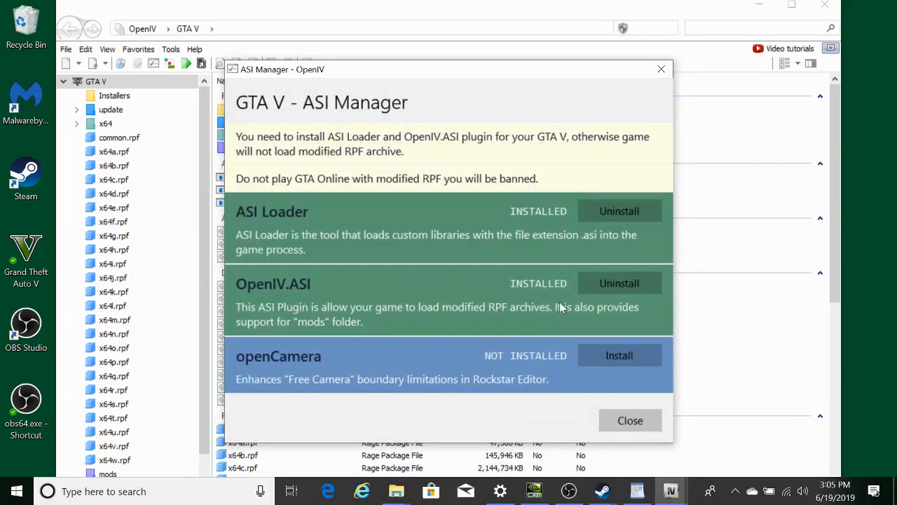
Install the openCamera plugin in the ASI Manager and close the manager
left_click_drag(359, 70, 565, 70)
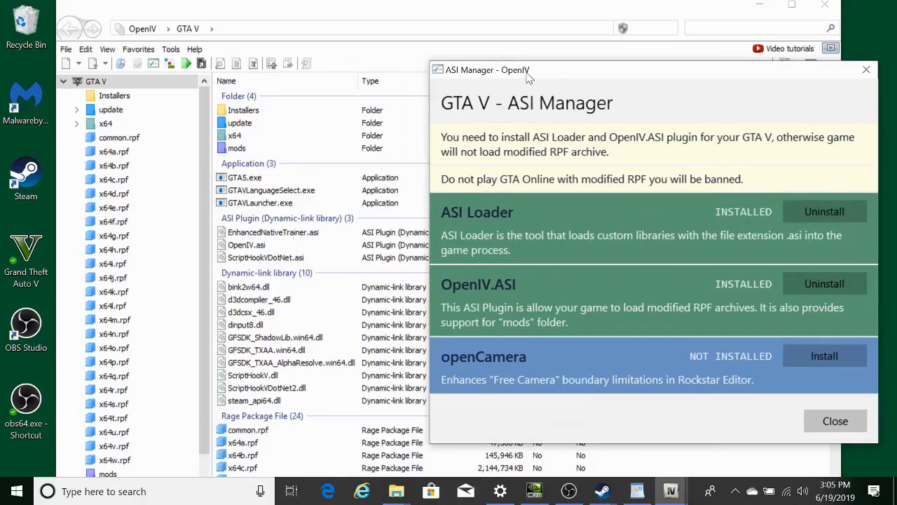
left_click_drag(529, 78, 259, 58)
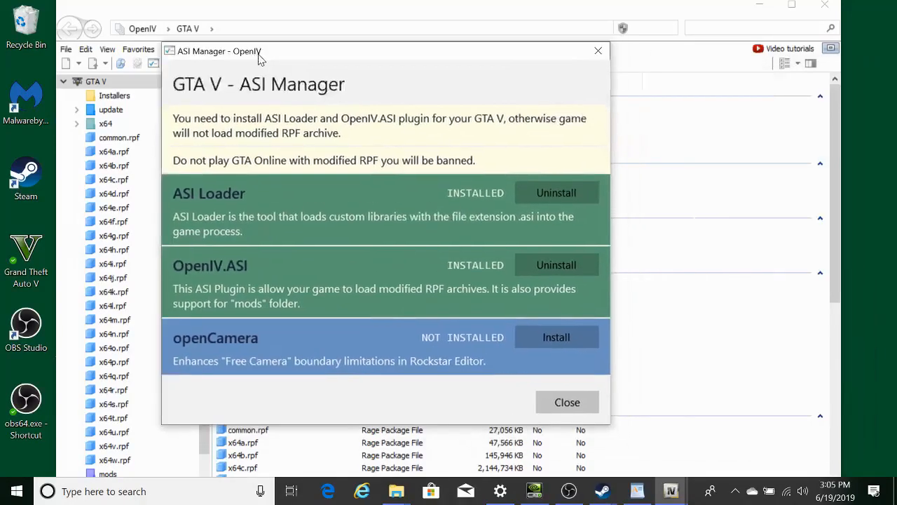
left_click(556, 340)
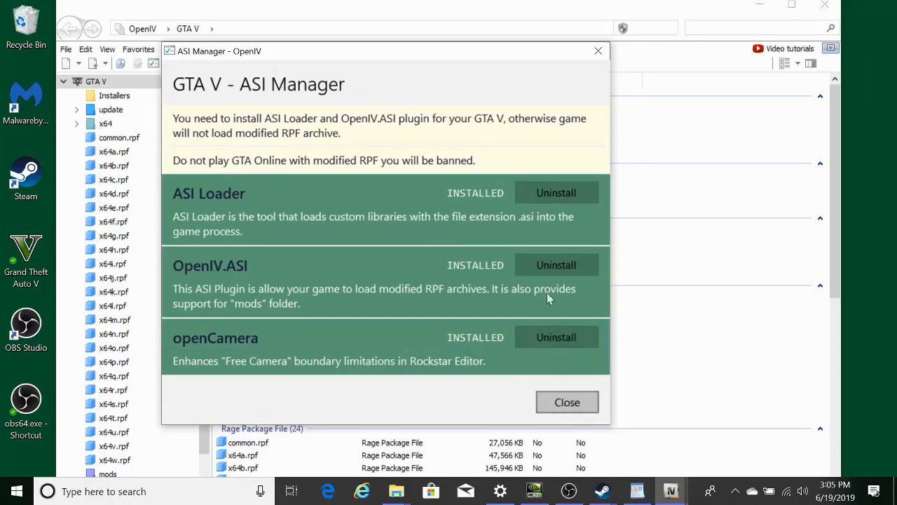
left_click(567, 400)
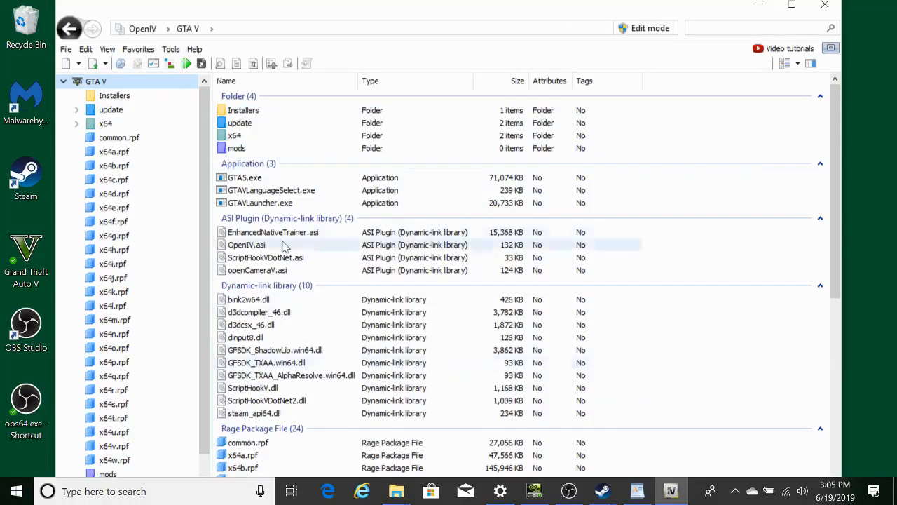
Minimize OpenIV, open the Grand Theft Auto V folder from the desktop, and locate the mods folder in it
left_click(760, 9)
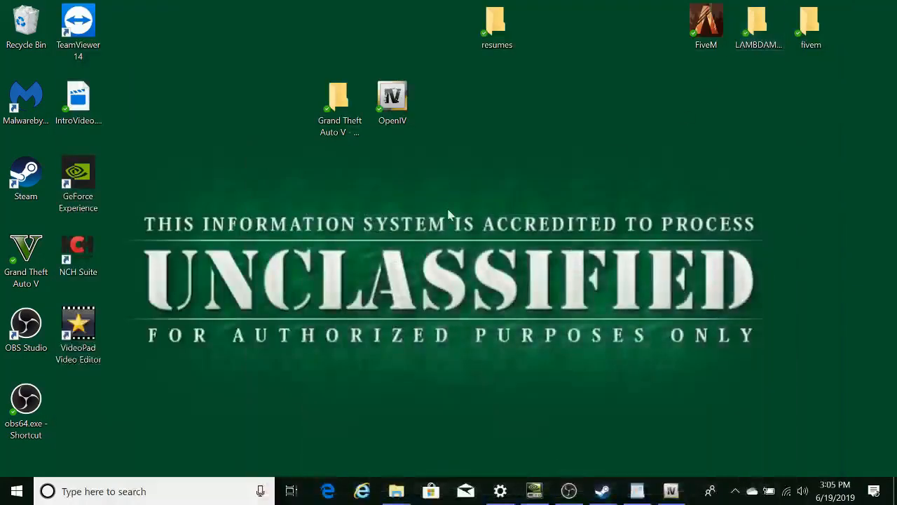
double_click(343, 104)
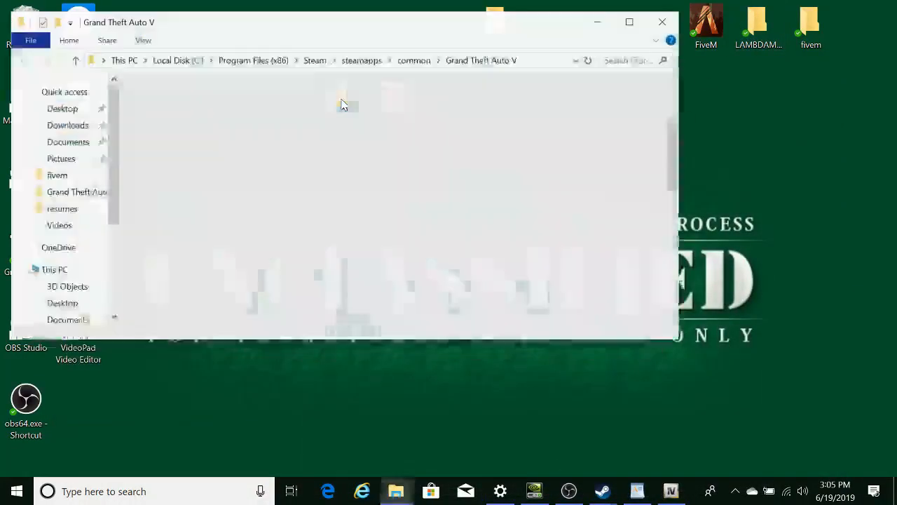
scroll(459, 229, "up", 3)
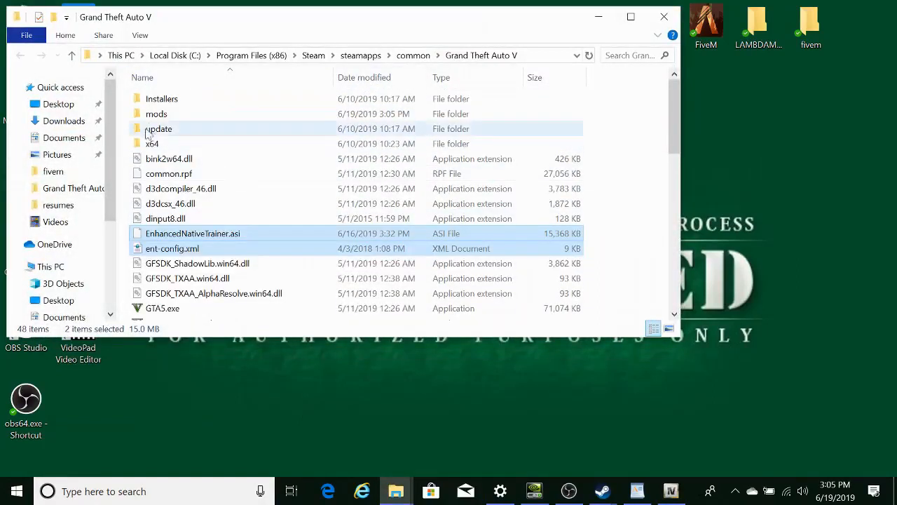
left_click(160, 118)
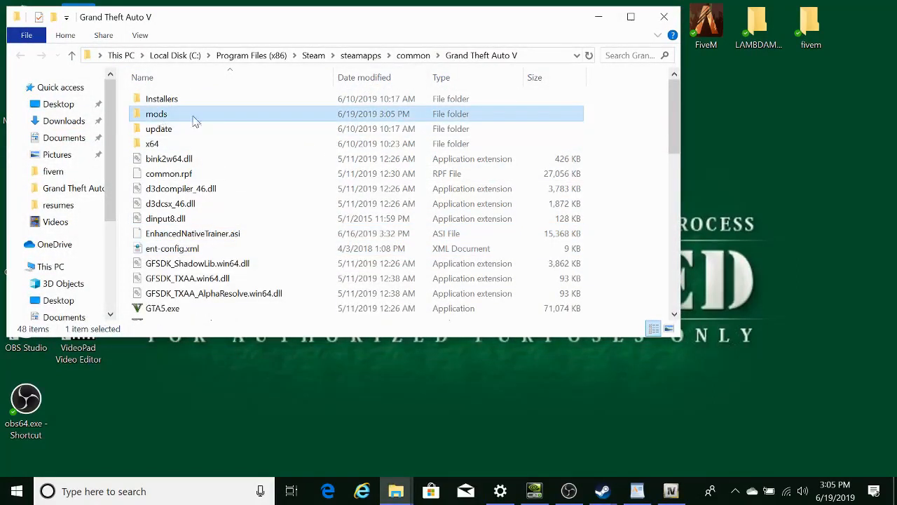
left_click_drag(214, 21, 489, 40)
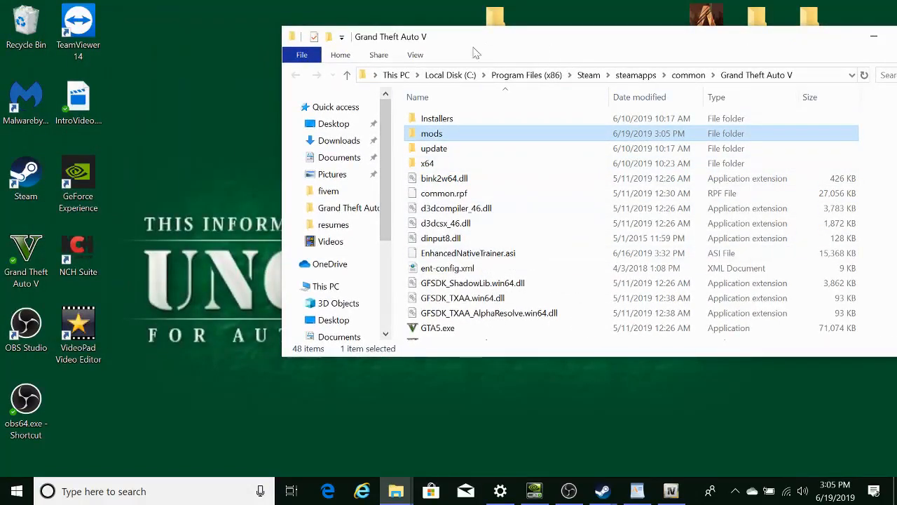
left_click_drag(492, 42, 366, 44)
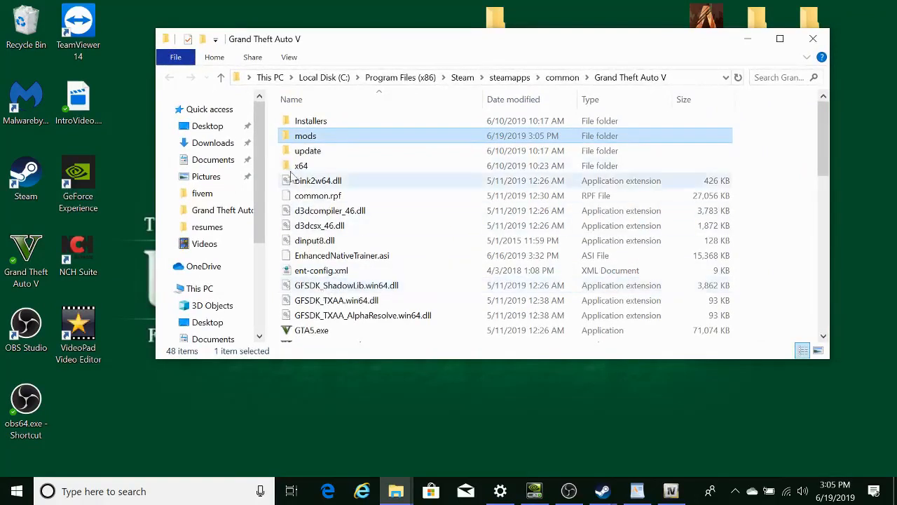
Copy the update folder from the Grand Theft Auto V folder into the mods folder and return to the game folder
left_click(308, 155)
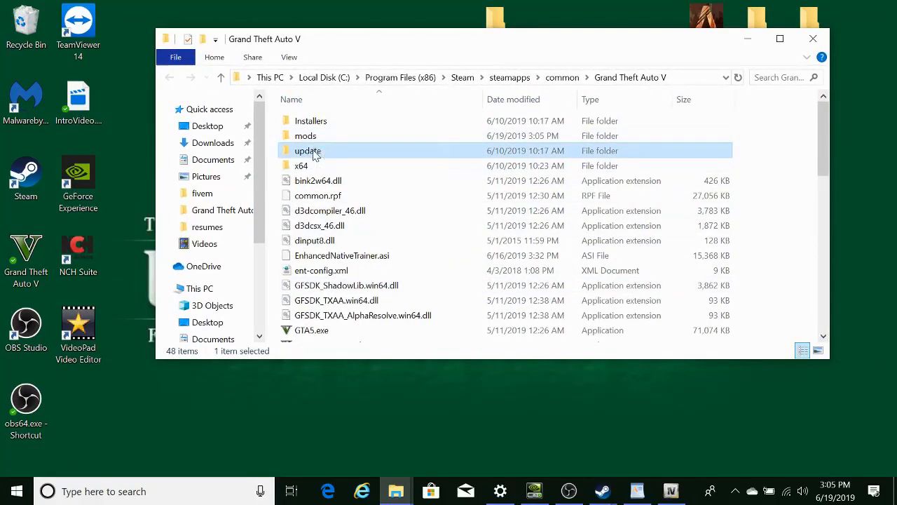
left_click(310, 153)
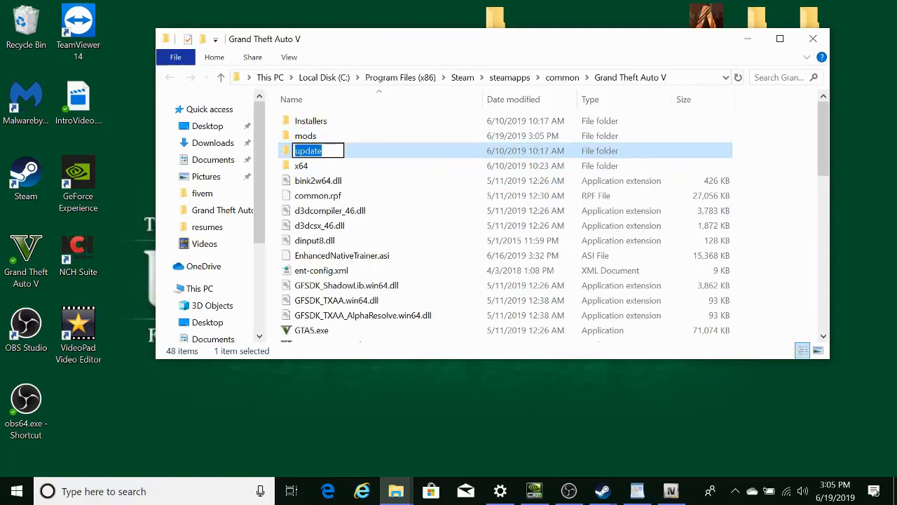
left_click(372, 157)
right_click(372, 157)
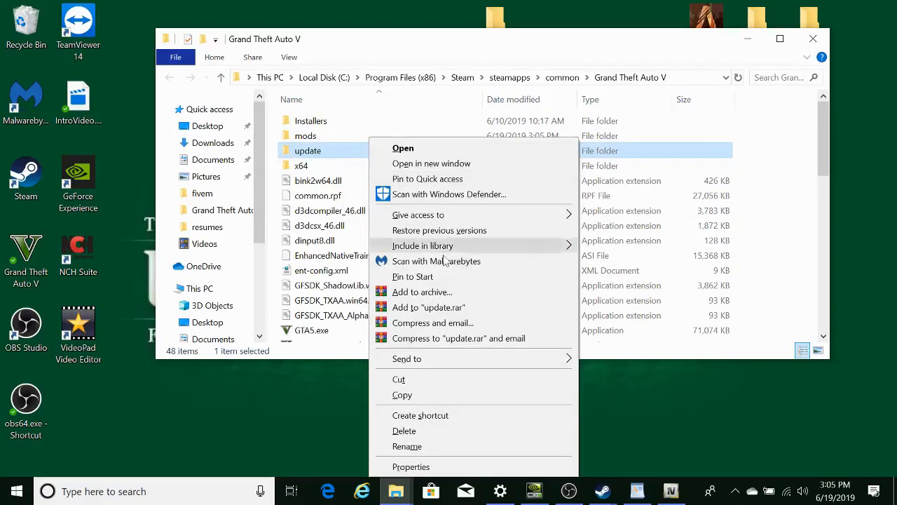
left_click(418, 400)
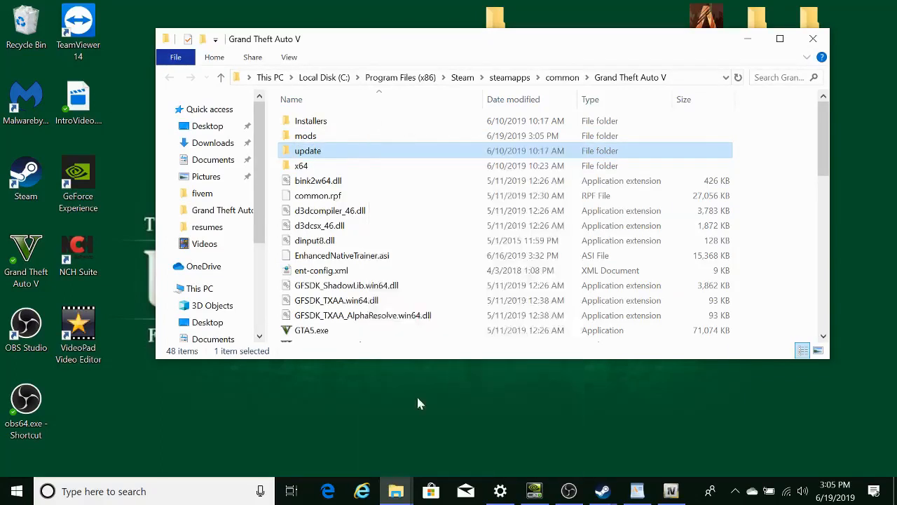
double_click(306, 137)
right_click(346, 170)
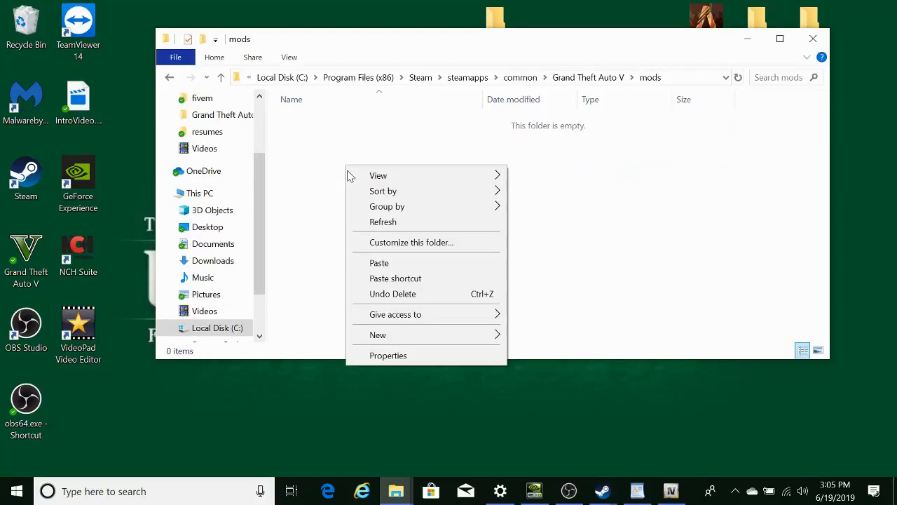
left_click(385, 268)
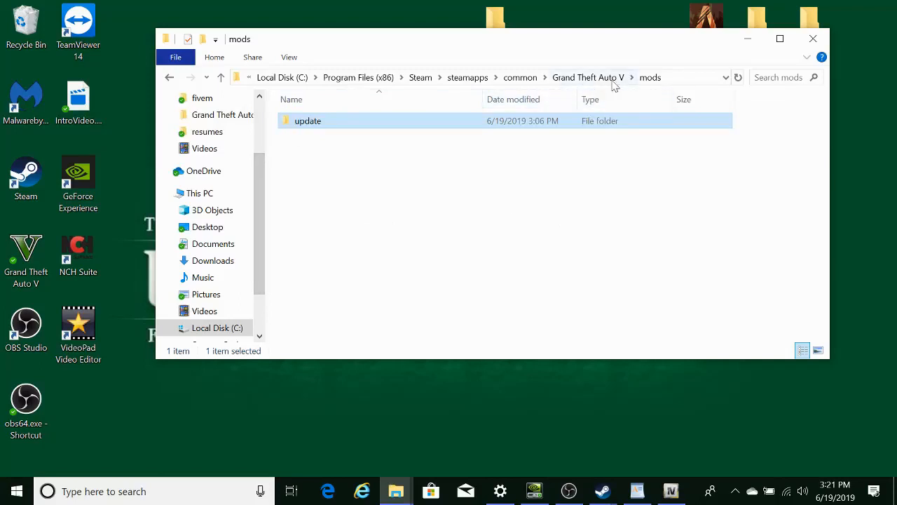
left_click(169, 77)
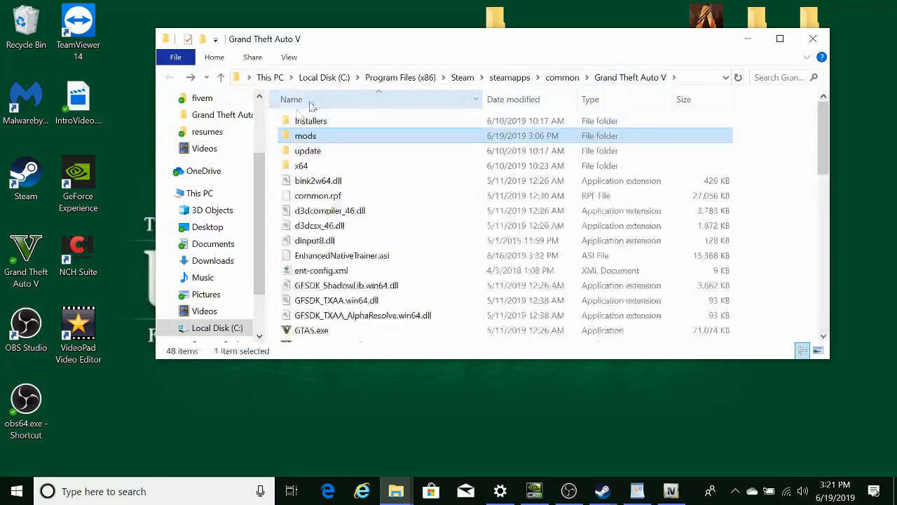
left_click(330, 155)
right_click(330, 154)
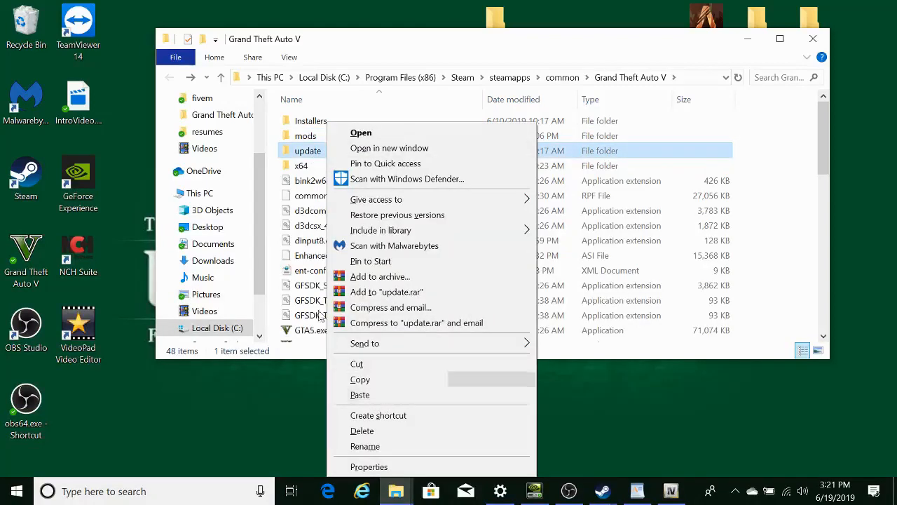
left_click(302, 136)
double_click(303, 136)
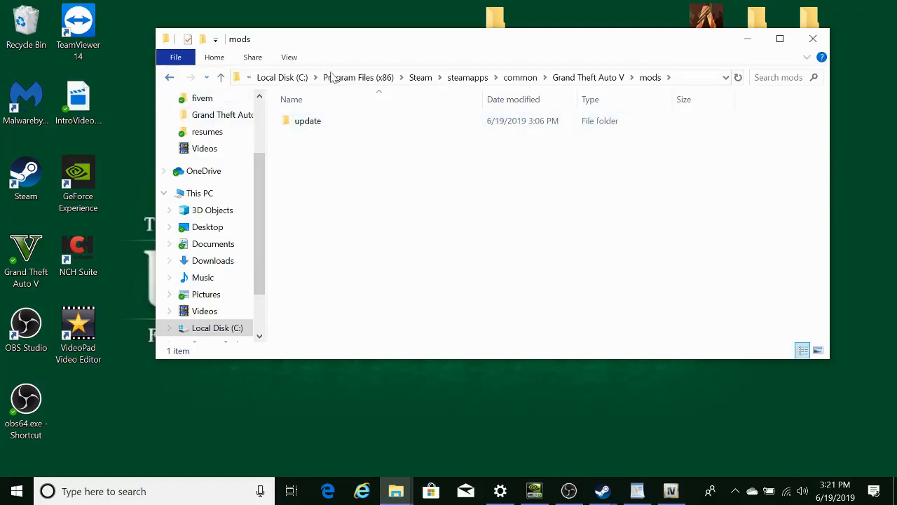
left_click(171, 80)
Copy the files x64e.rpf, x64i.rpf and x64w.rpf together from the Grand Theft Auto V folder to the clipboard
scroll(420, 231, "down", 10)
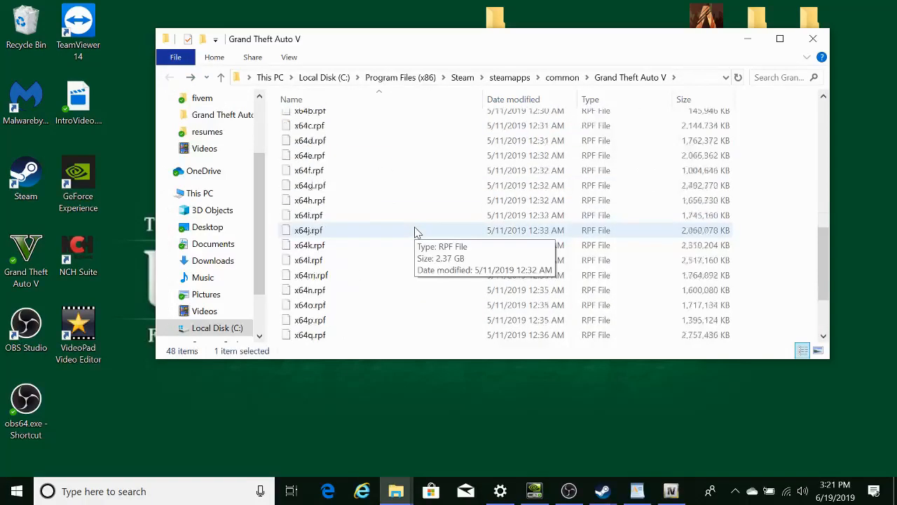
scroll(415, 232, "up", 2)
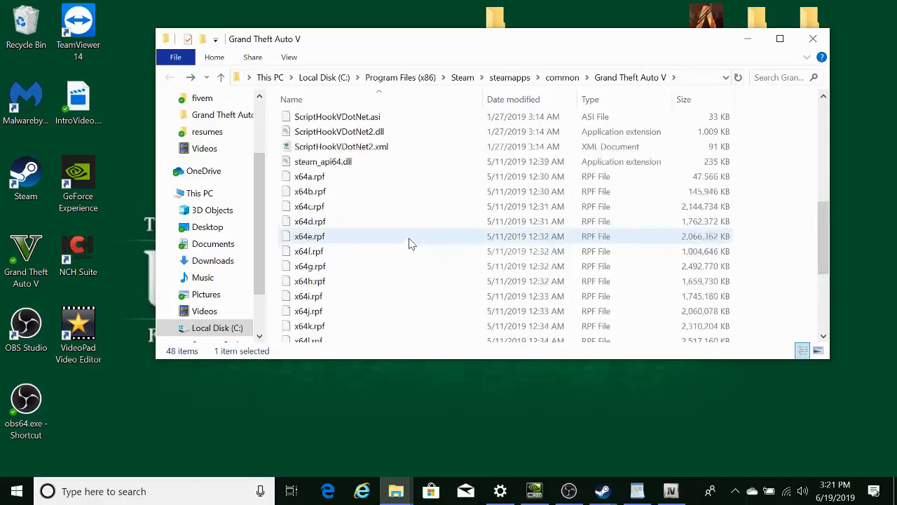
left_click(323, 239)
scroll(319, 235, "down", 3)
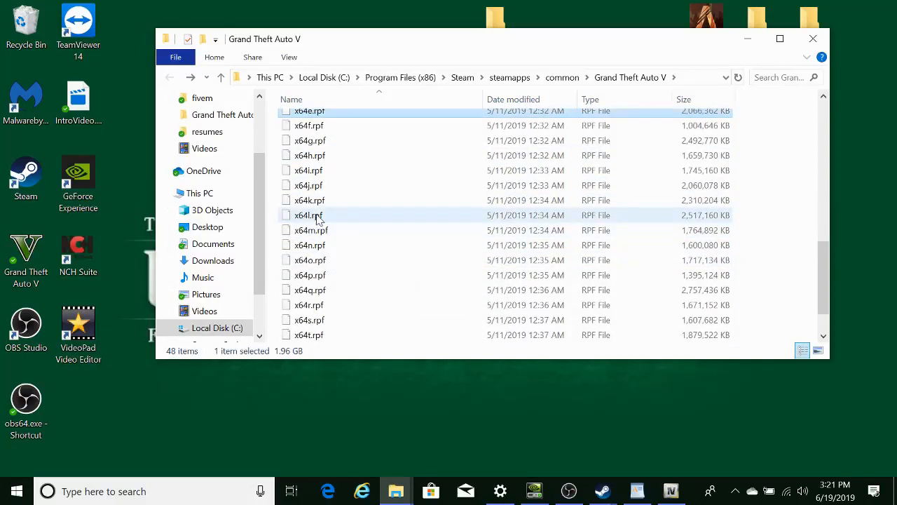
left_click(324, 175, "ctrl")
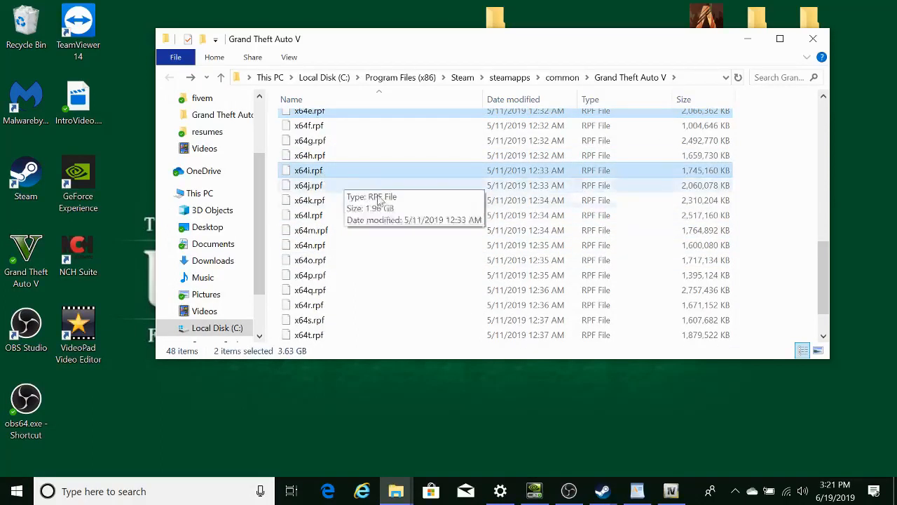
scroll(326, 221, "down", 1)
left_click(324, 335, "ctrl")
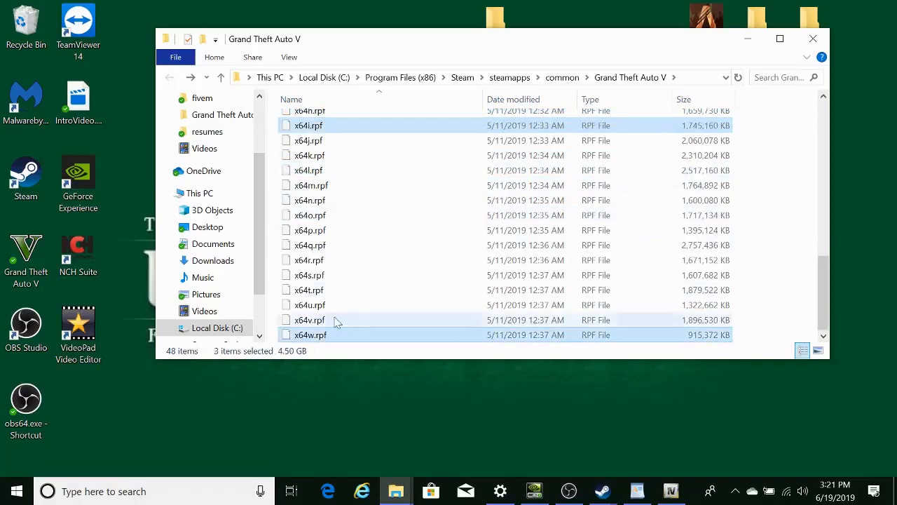
scroll(330, 319, "up", 5)
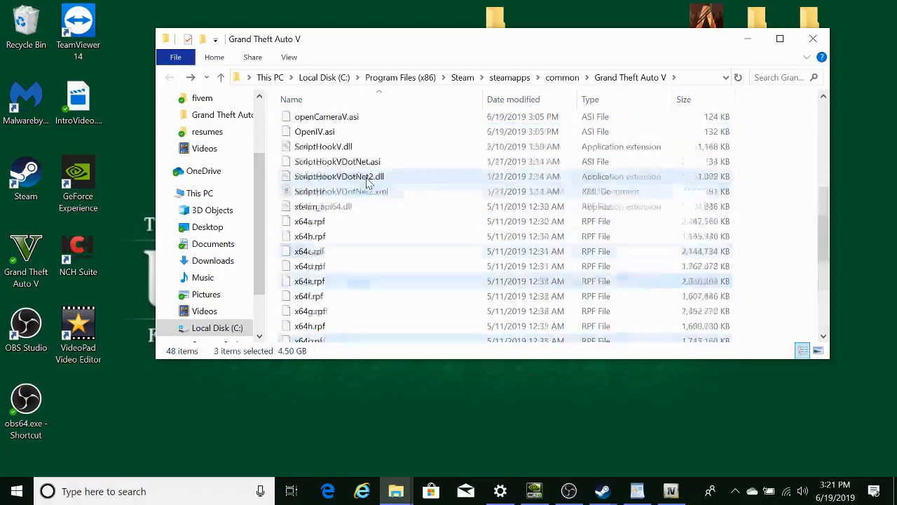
right_click(344, 284)
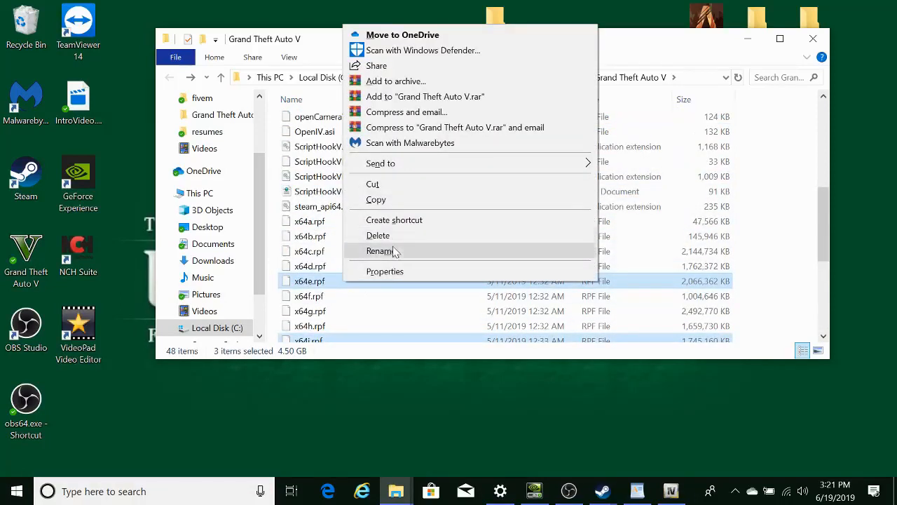
left_click(391, 202)
Open the mods folder and paste the three copied RPF files beside the update folder
scroll(317, 153, "up", 8)
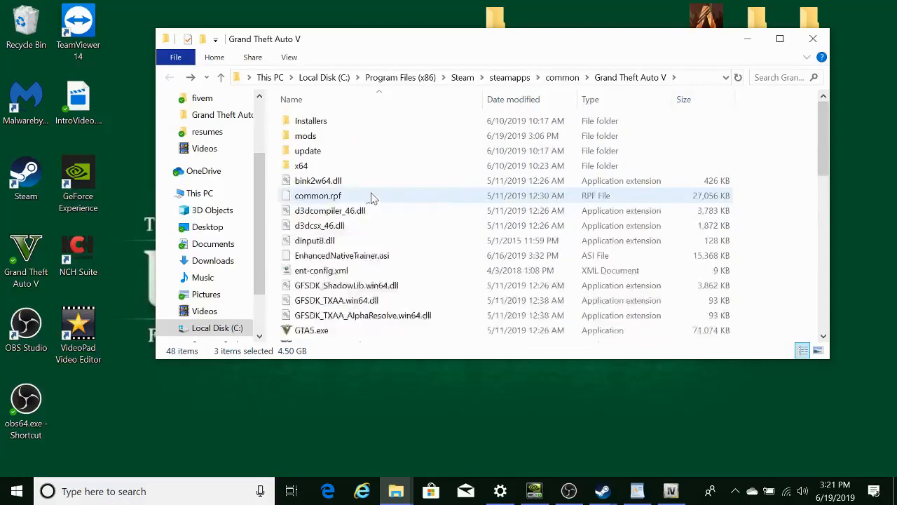
double_click(316, 130)
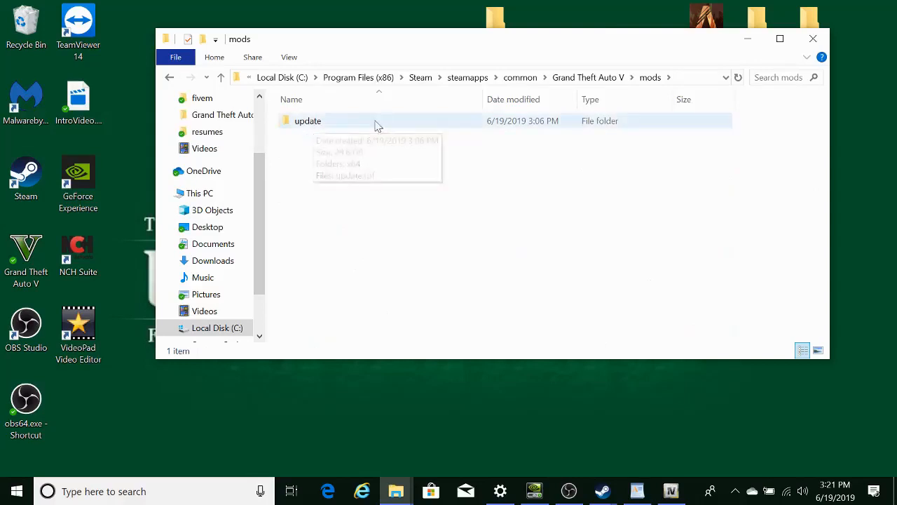
right_click(373, 203)
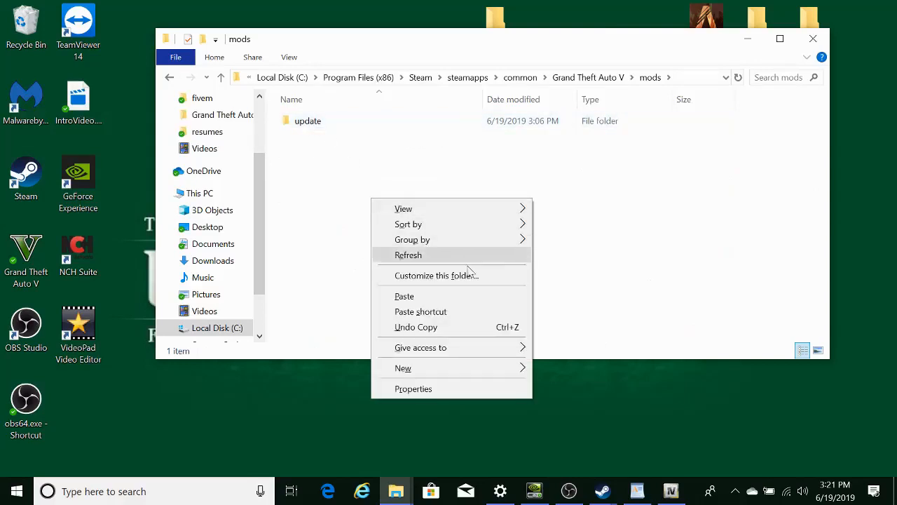
left_click(411, 297)
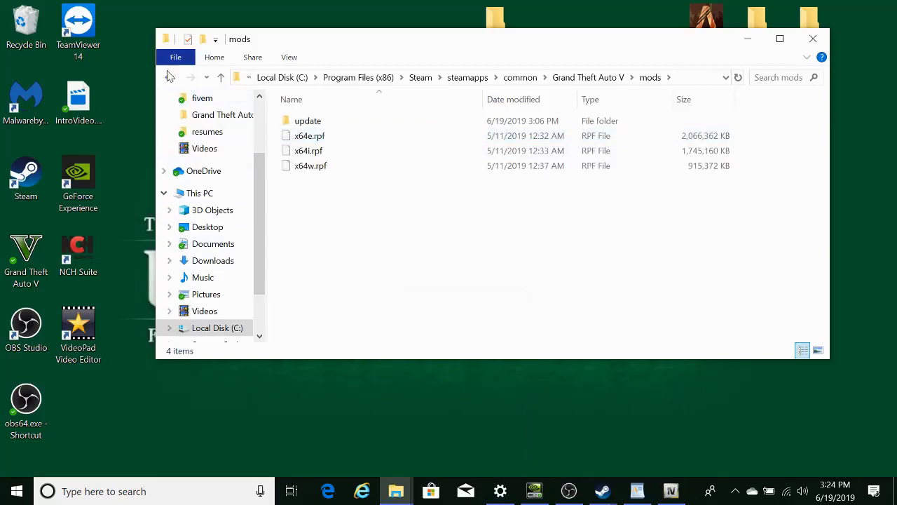